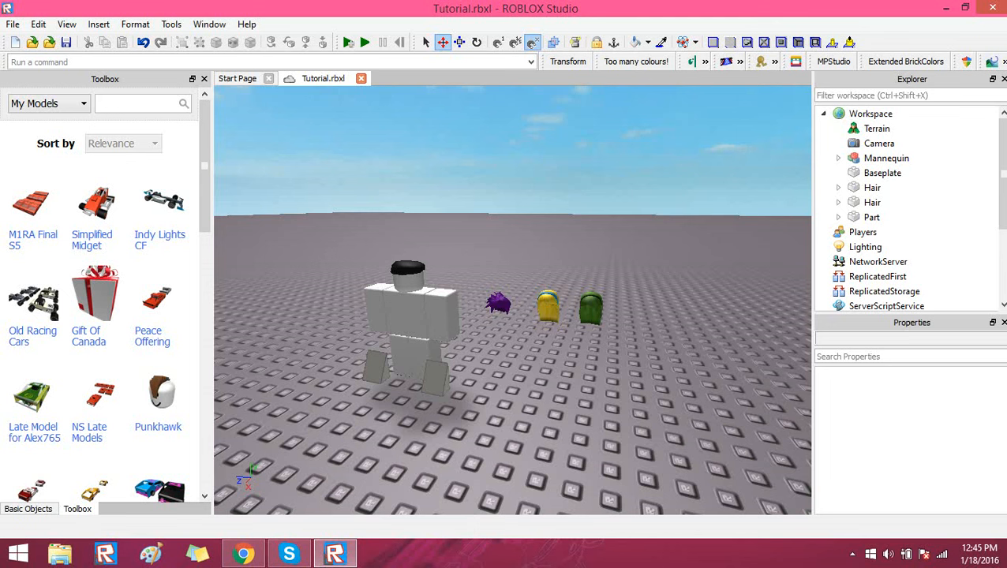
Examine the mannequin closely by selecting its Buy Shirt and Buy Pants wedges and the whole Mannequin model
key("s")
right_click_drag(513, 300, 513, 325)
key("a")
key("w")
key("d")
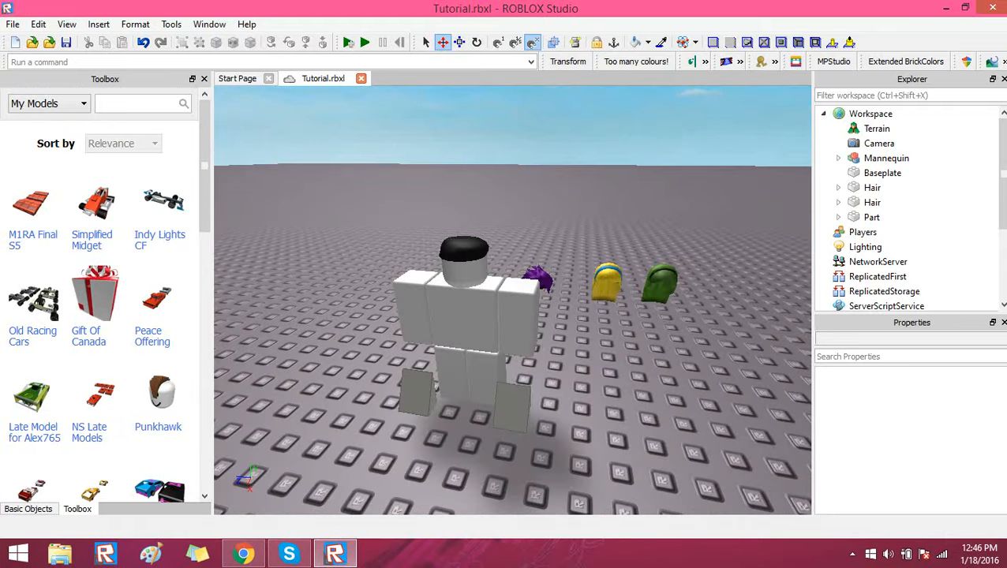
left_click(411, 390)
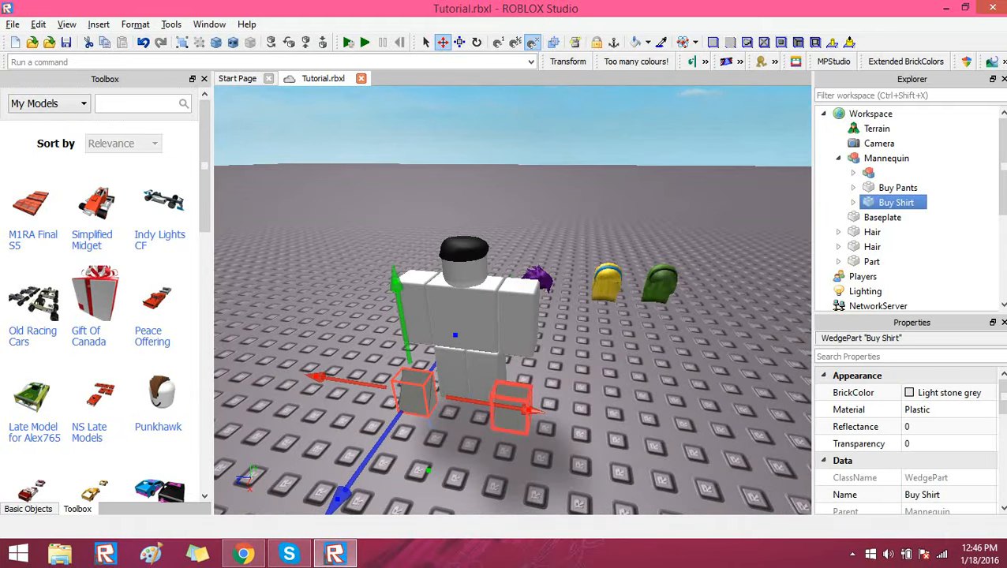
left_click(512, 415)
left_click(615, 347)
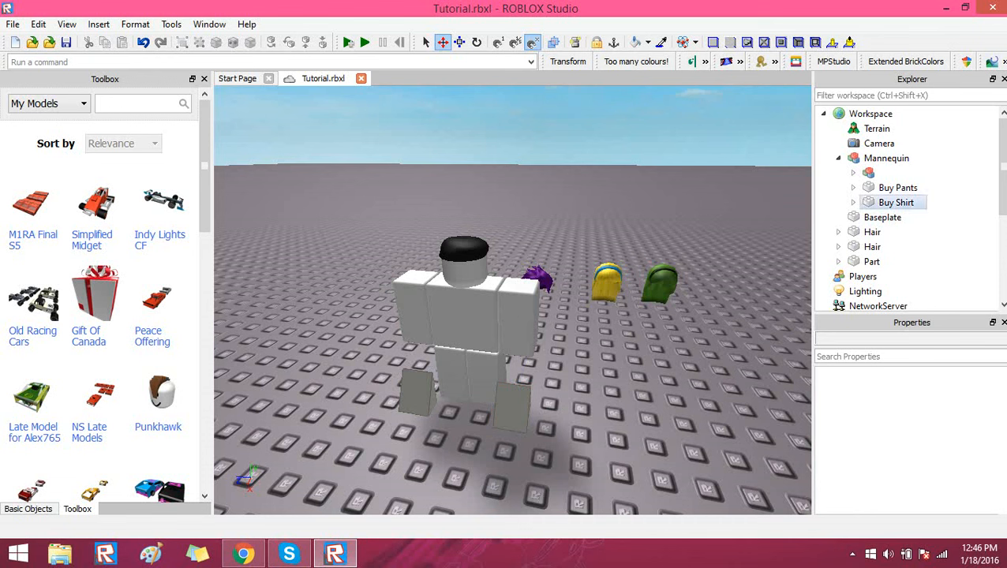
left_click(895, 201)
left_click(898, 187)
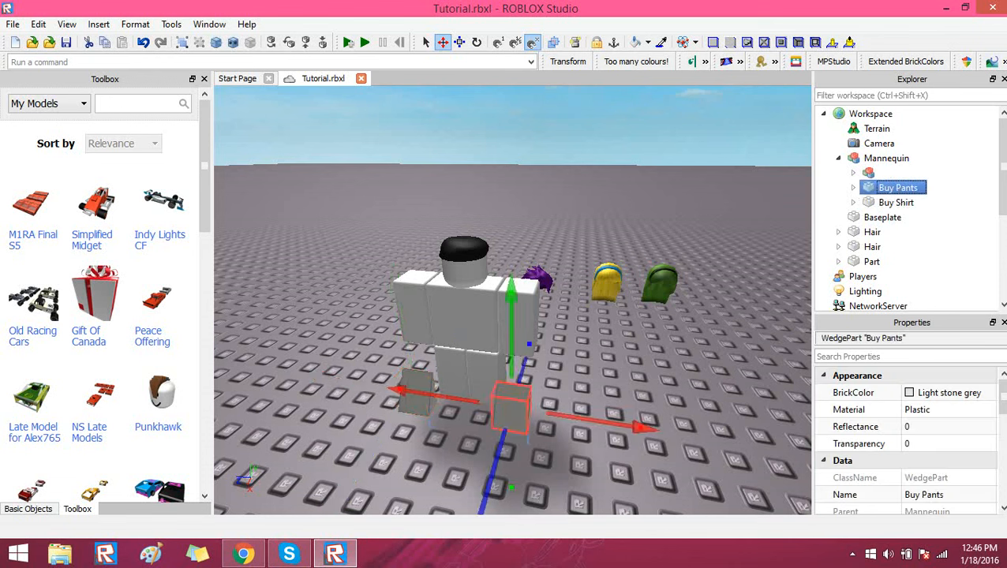
left_click(679, 355)
left_click(886, 157)
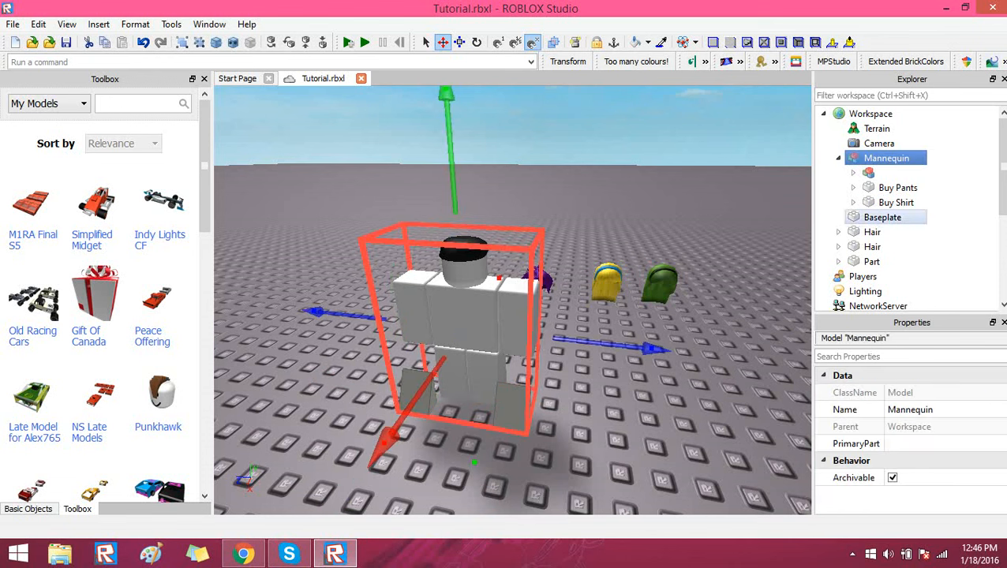
Name the unnamed model inside Mannequin "Character" and check the label above the mannequin's head
left_click(893, 173)
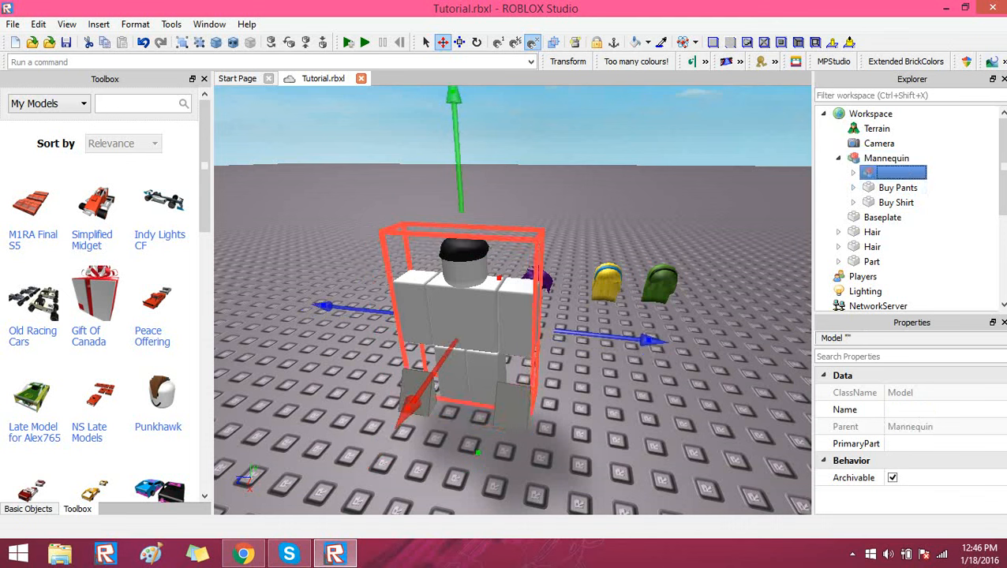
left_click(915, 410)
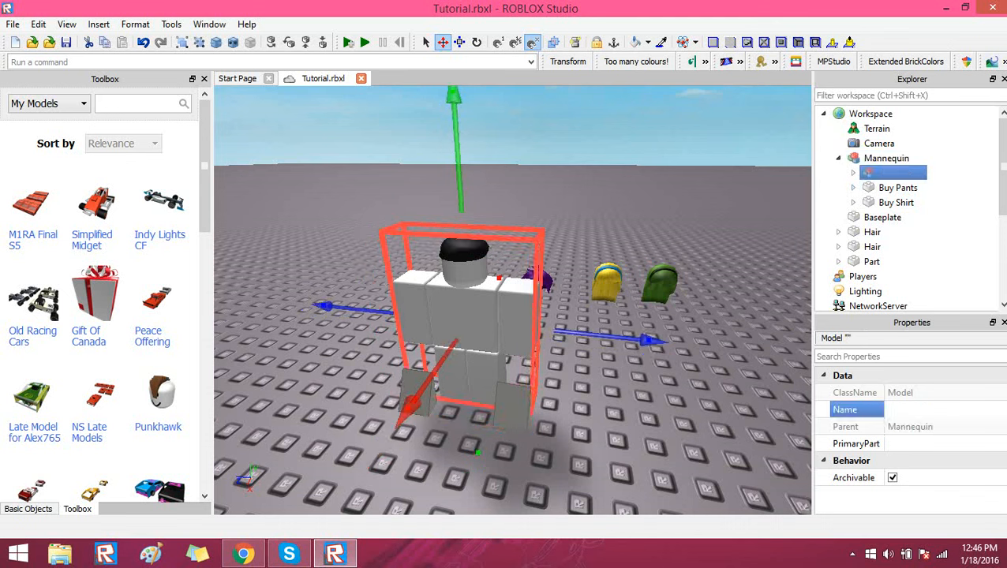
type("Character")
key("Return")
left_click(631, 339)
right_click_drag(631, 339, 655, 320)
left_click(898, 174)
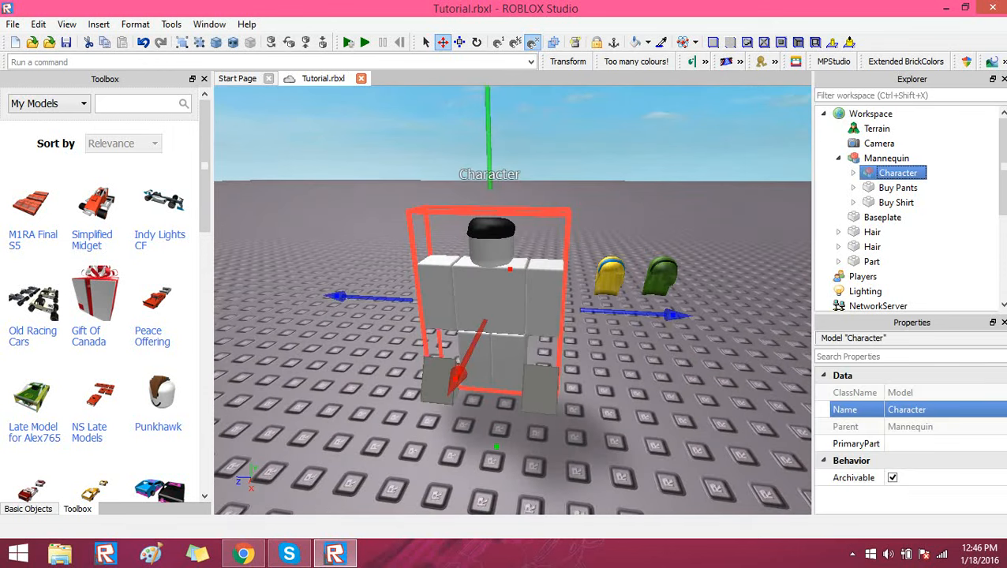
Clear the name of the Character model inside Mannequin and deselect it
left_click(915, 410)
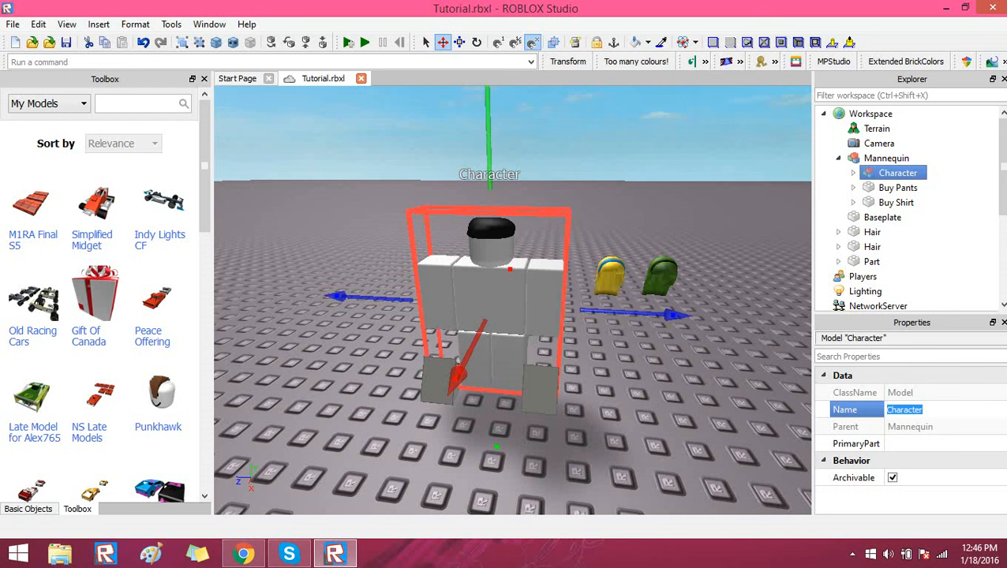
key("BackSpace")
key("Return")
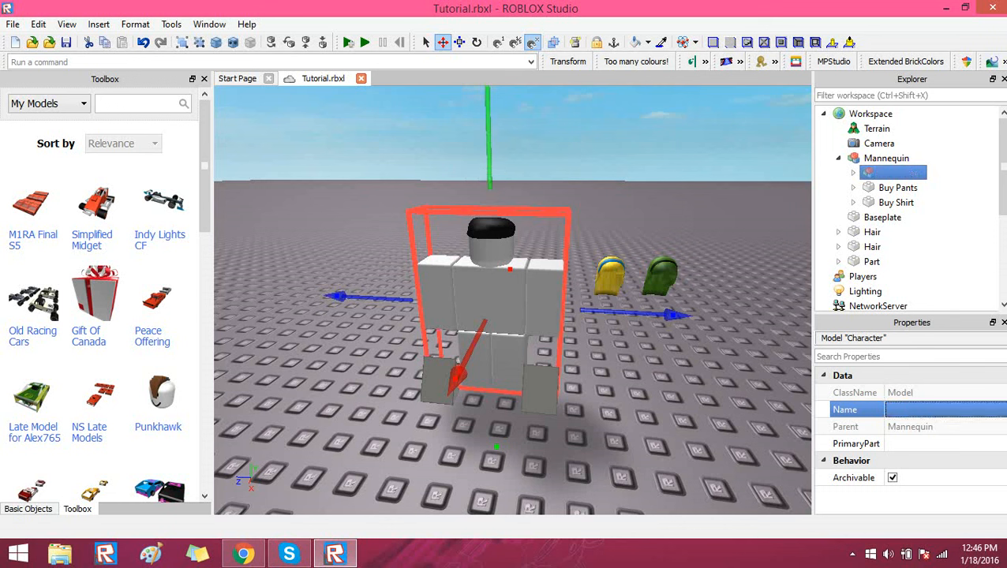
left_click(710, 237)
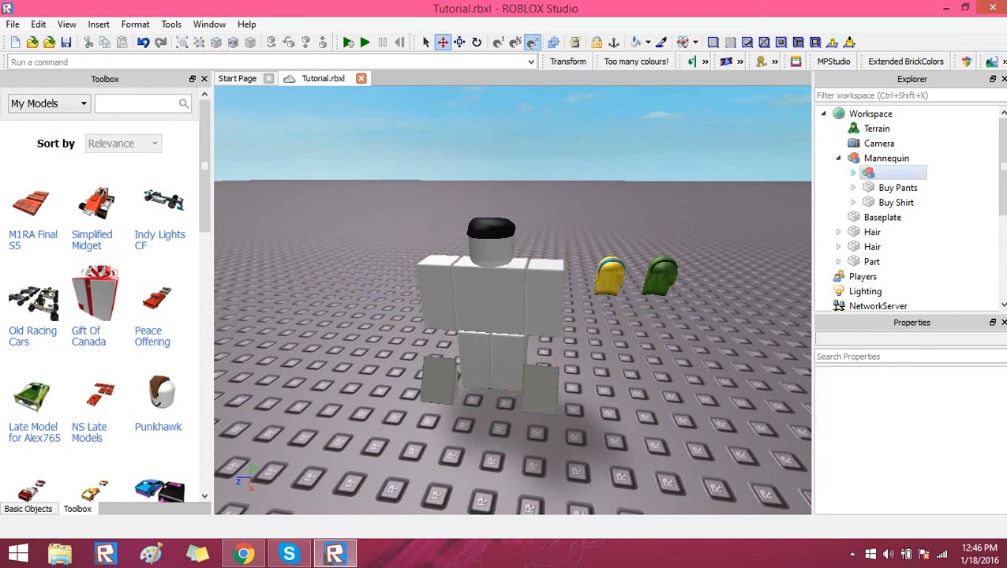
Look through the body parts, clothing and hat inside Mannequin's unnamed model, and collapse it
left_click(853, 173)
left_click(868, 247)
scroll(911, 232, "down", 2)
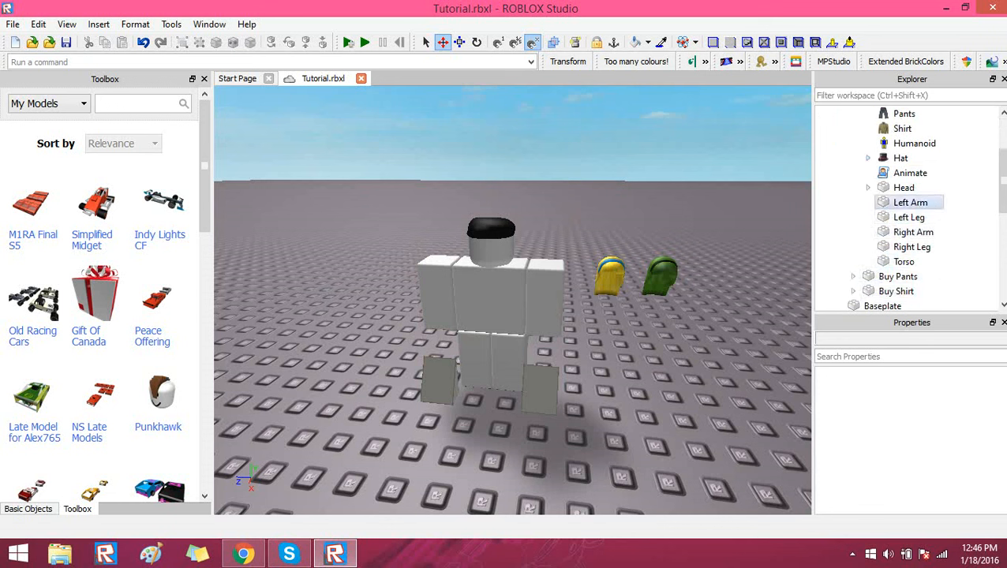
scroll(908, 189, "up", 3)
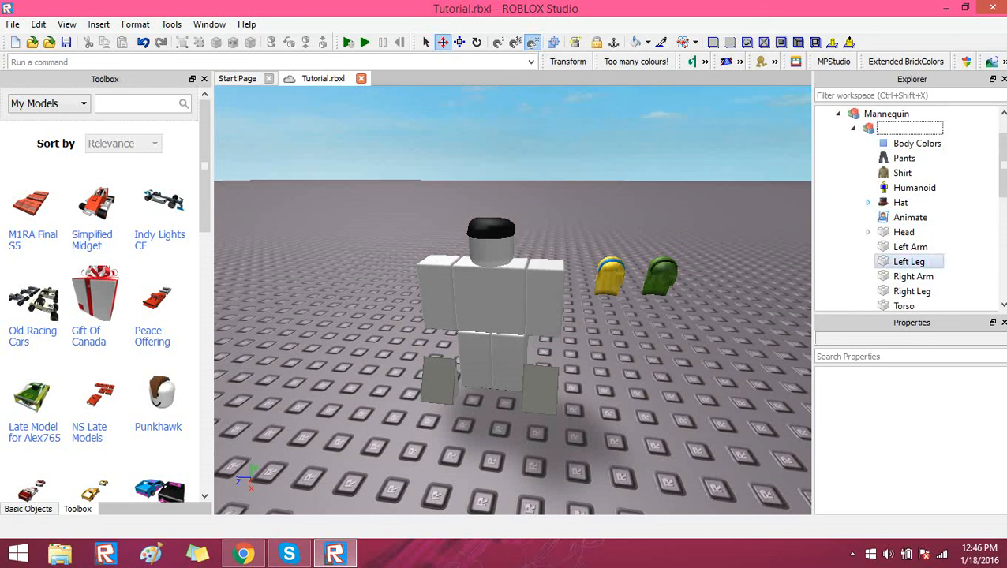
left_click(853, 128)
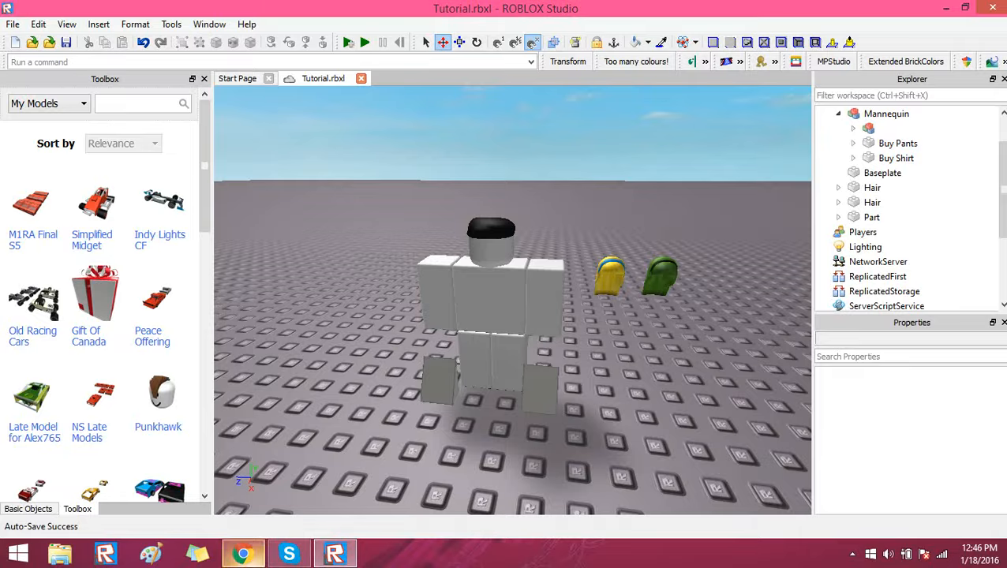
Switch to Chrome and open two inventory shirts: Brad Keselowski Blue Deuce in a new tab and Kyle Busch Champion 2015 in the current one
left_click(243, 554)
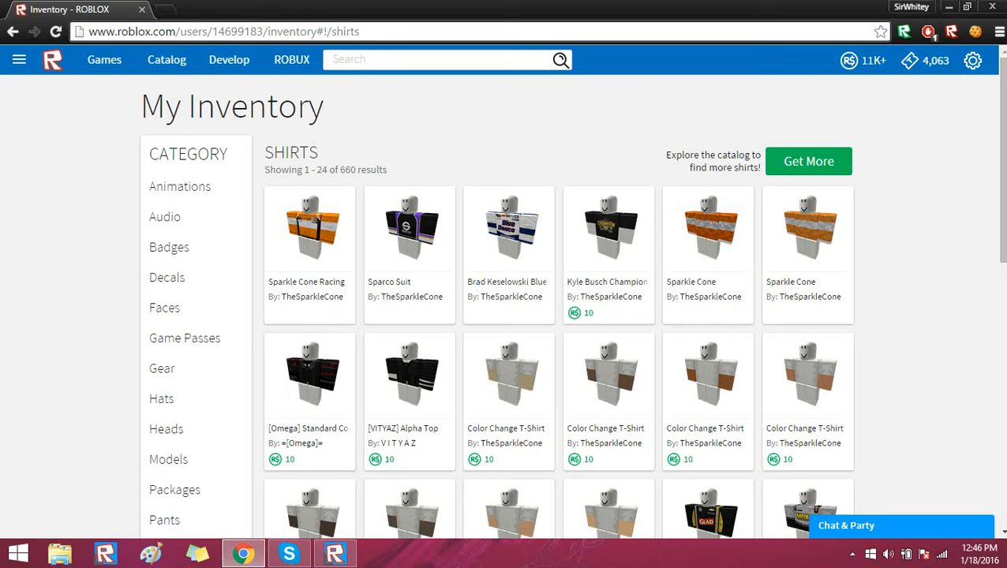
scroll(309, 370, "down", 1)
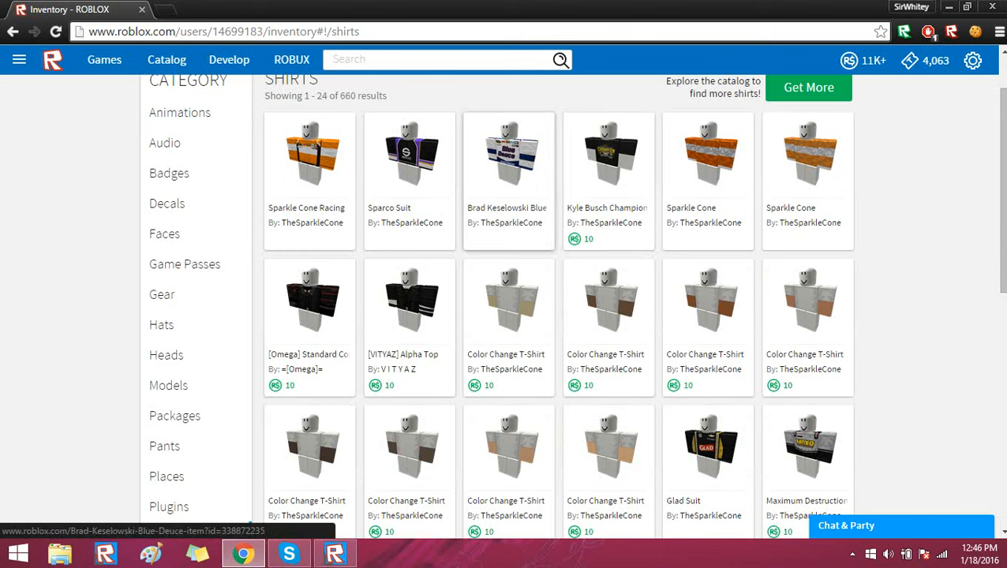
right_click(522, 203)
left_click(560, 213)
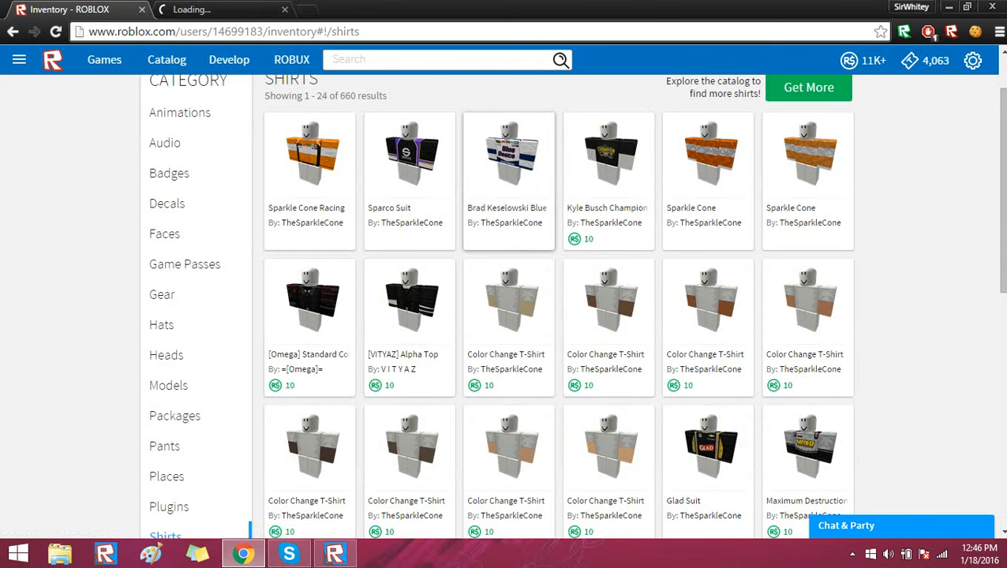
scroll(509, 237, "down", 3)
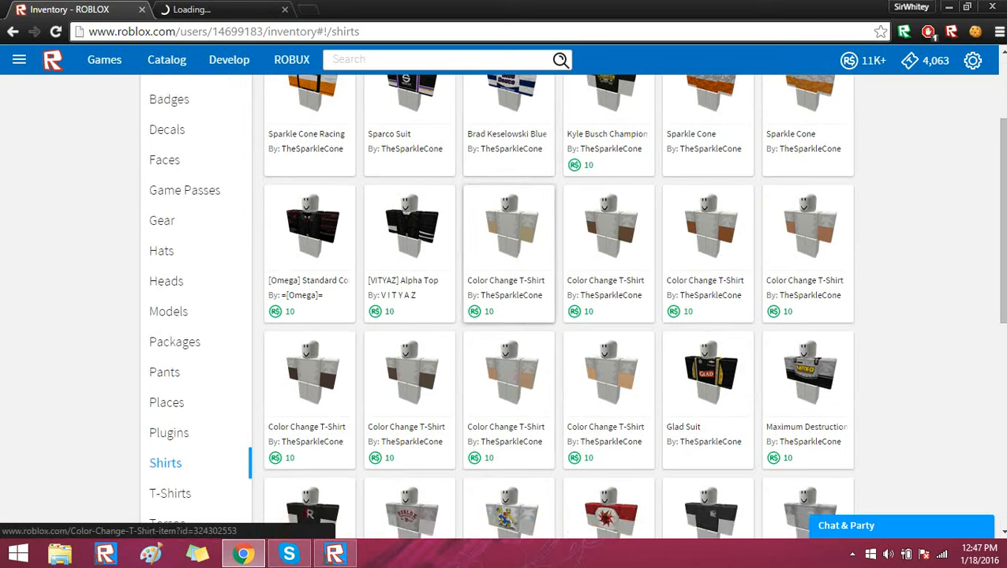
scroll(509, 237, "up", 4)
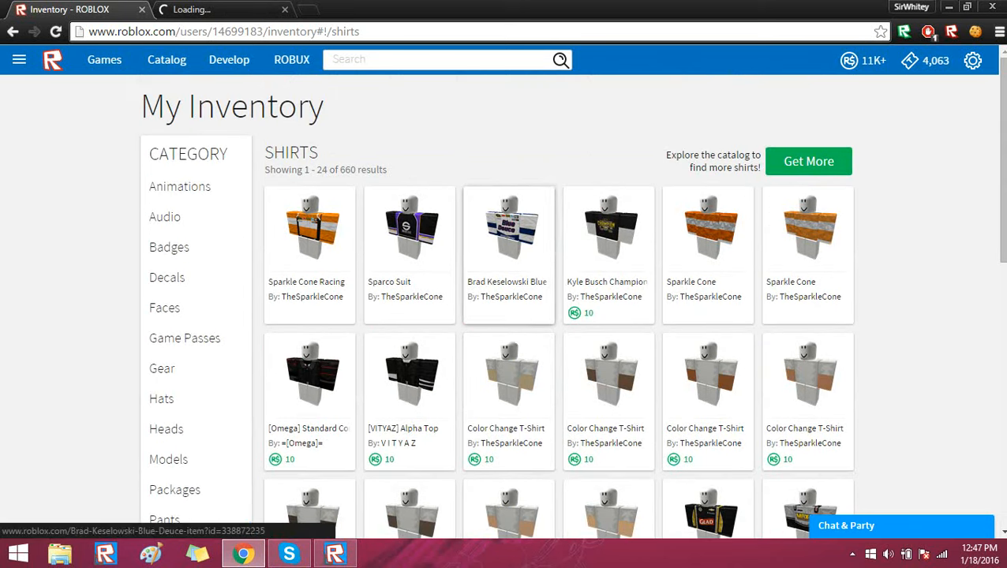
key("ctrl+Tab")
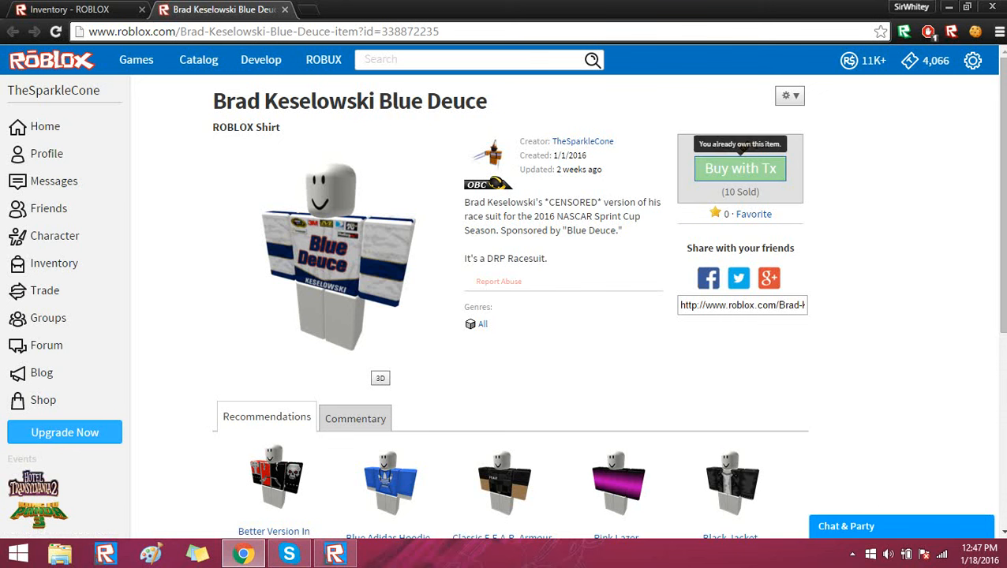
left_click(79, 10)
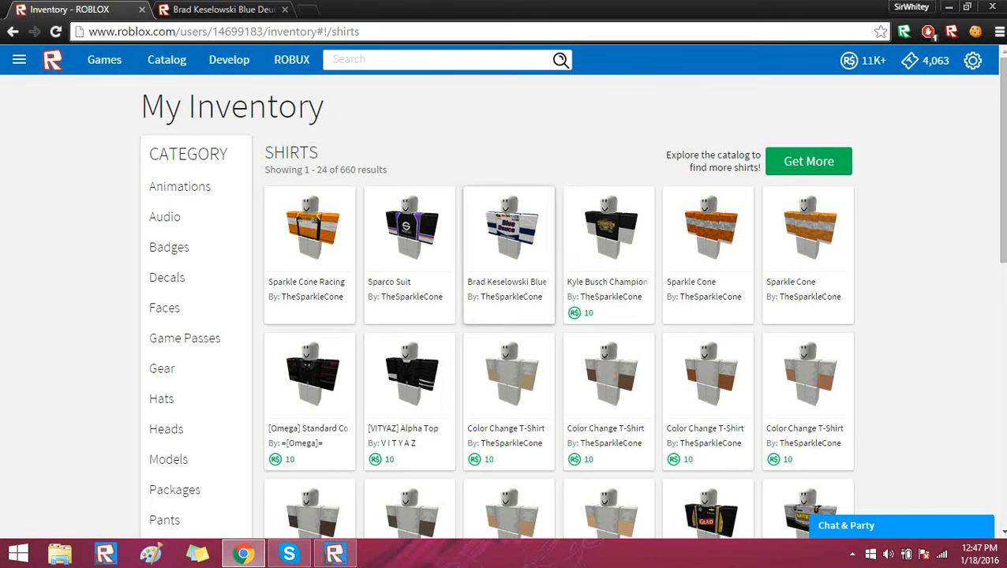
left_click(608, 229)
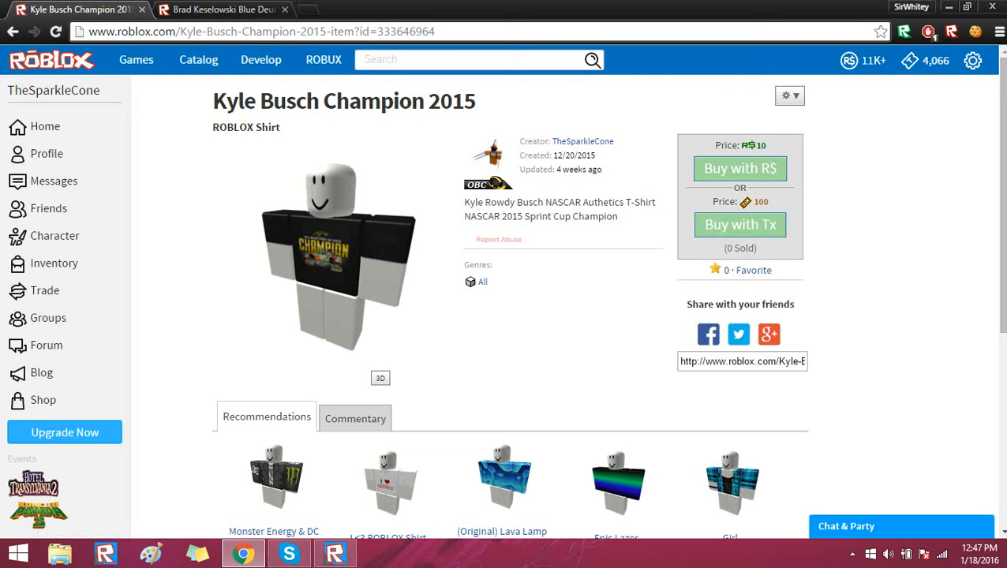
Switch to ROBLOX Studio and open the Script inside Mannequin's Buy Shirt part for editing
left_click(335, 554)
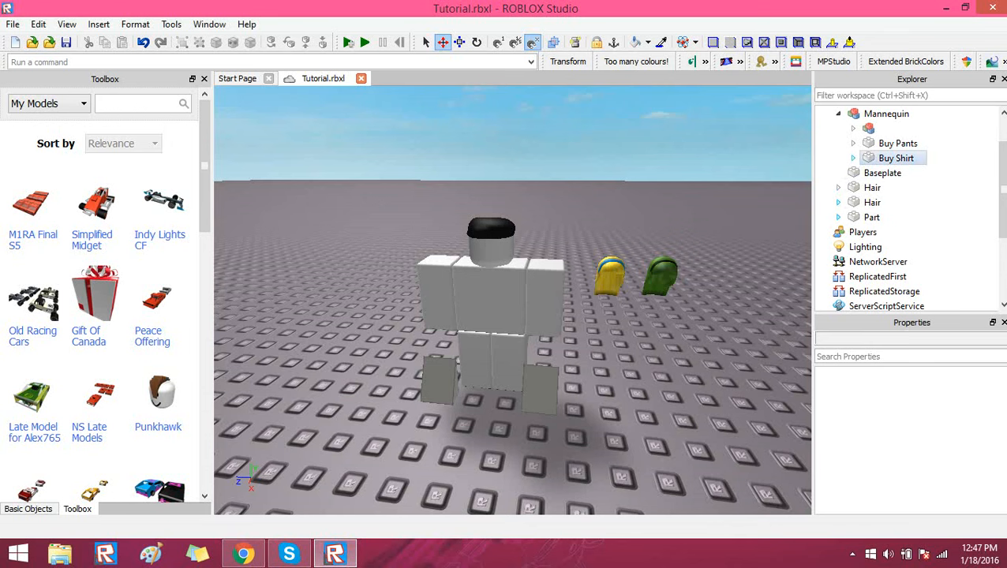
left_click(853, 158)
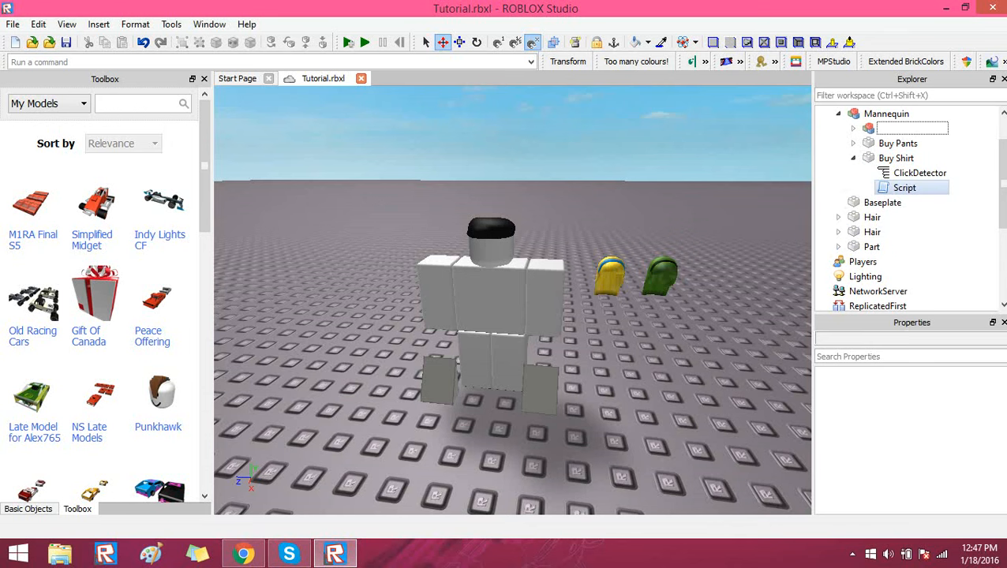
left_click(243, 554)
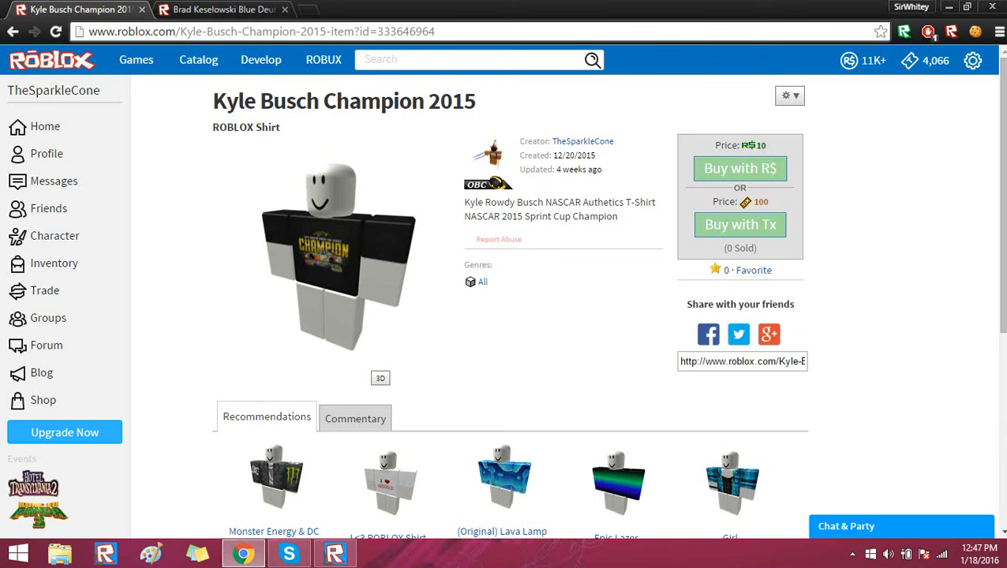
left_click(335, 554)
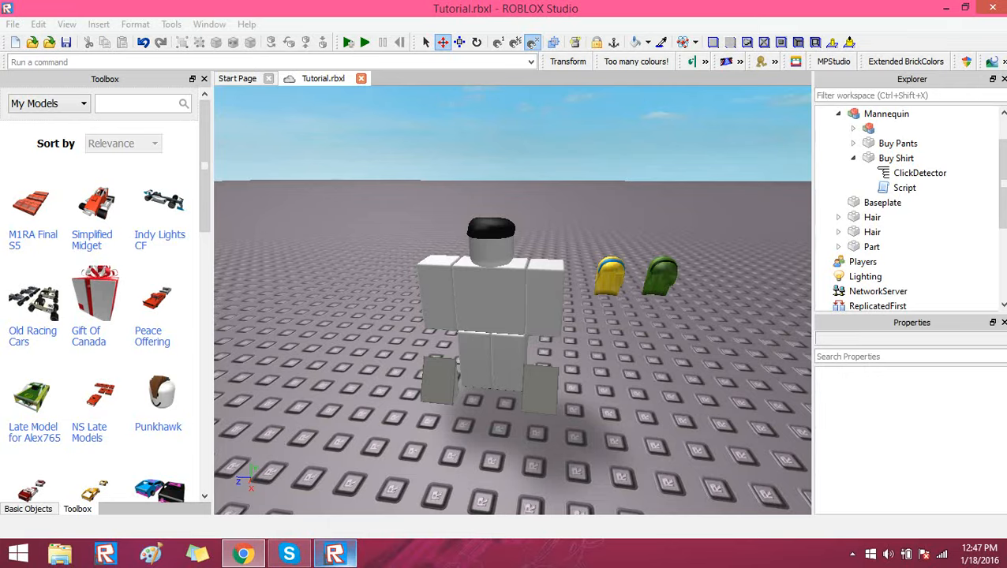
double_click(904, 187)
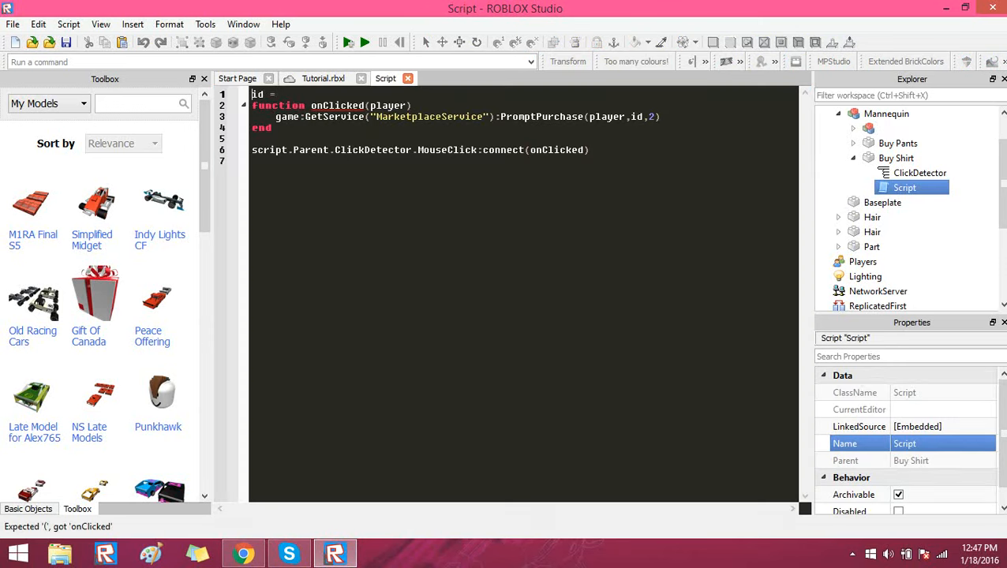
Switch to Chrome and locate the item ID at the end of each of the two shirt pages' addresses
left_click(243, 554)
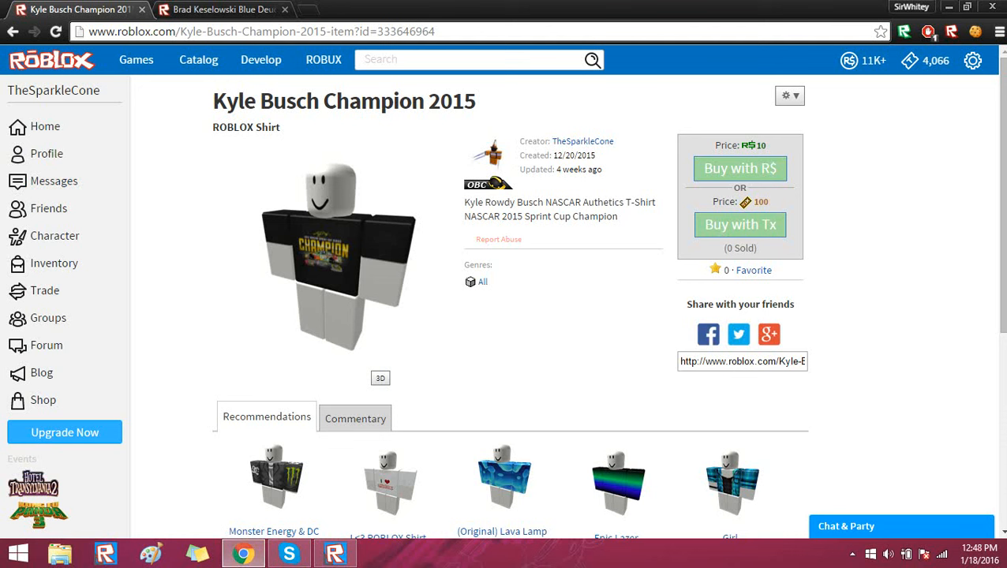
left_click_drag(127, 32, 376, 32)
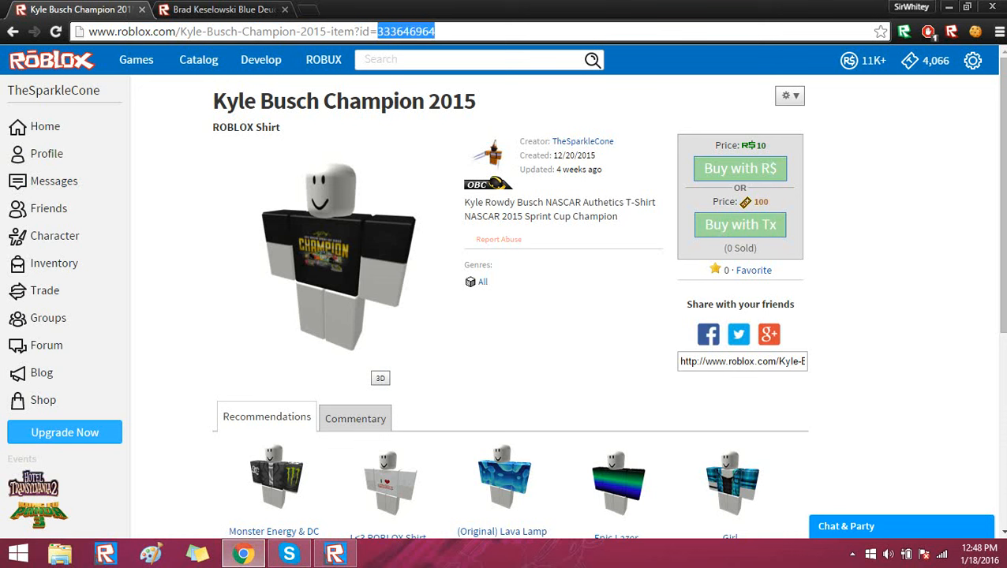
key("ctrl+Tab")
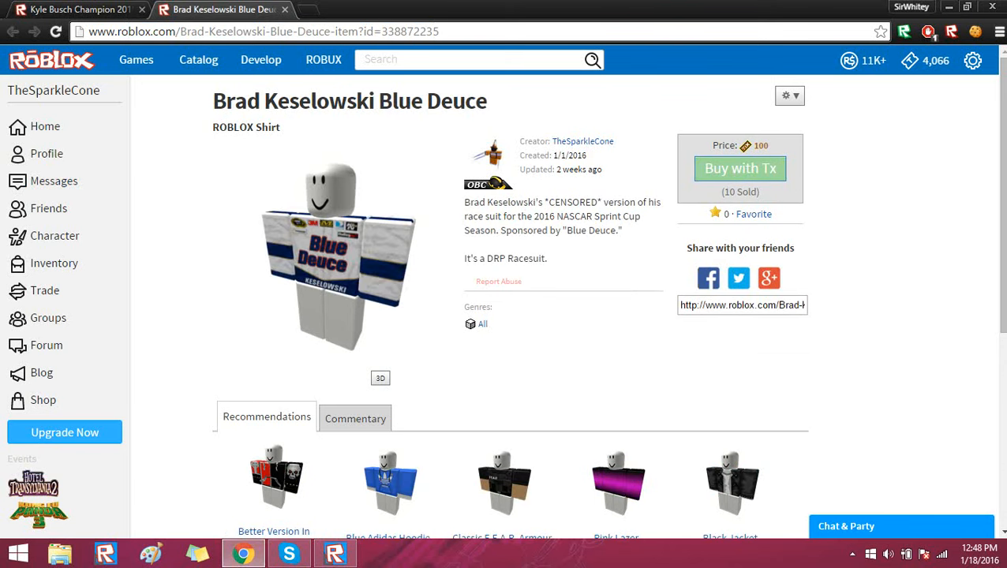
left_click_drag(382, 32, 439, 32)
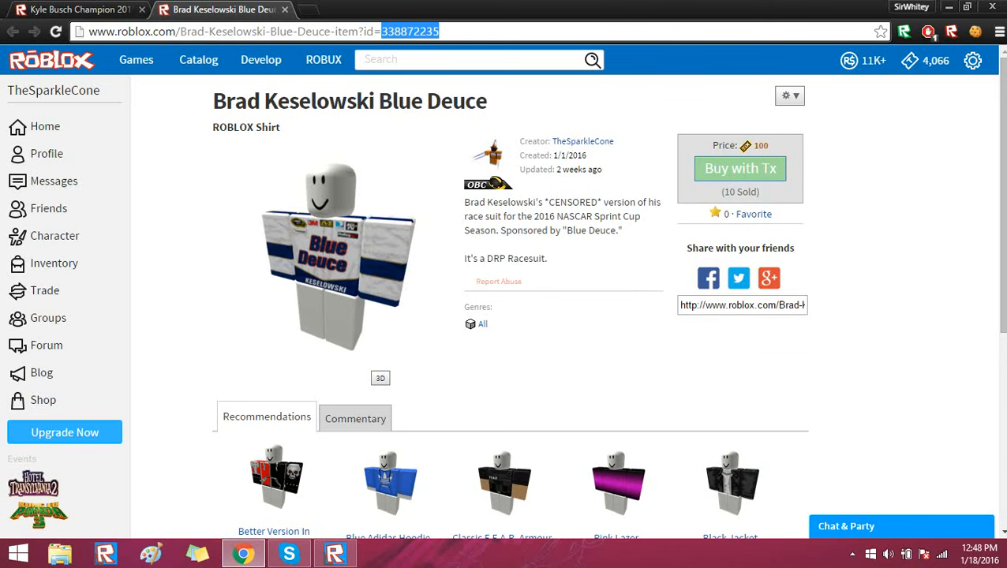
key("ctrl+Tab")
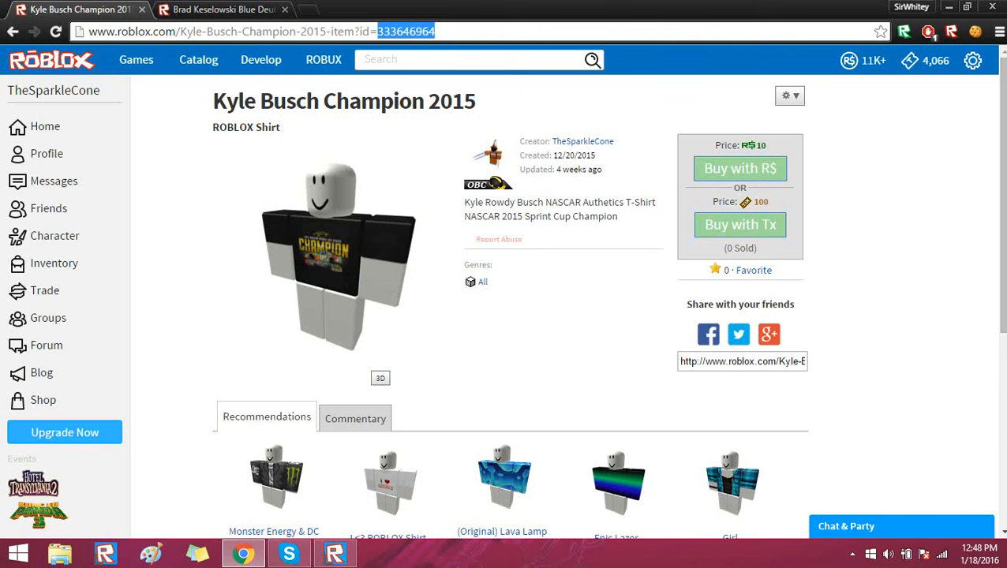
Copy the Kyle Busch Champion 2015 shirt's ID, 333646964, and paste it as the id value in Studio's Buy Shirt script
left_click_drag(438, 32, 377, 32)
key("ctrl+c")
left_click(335, 553)
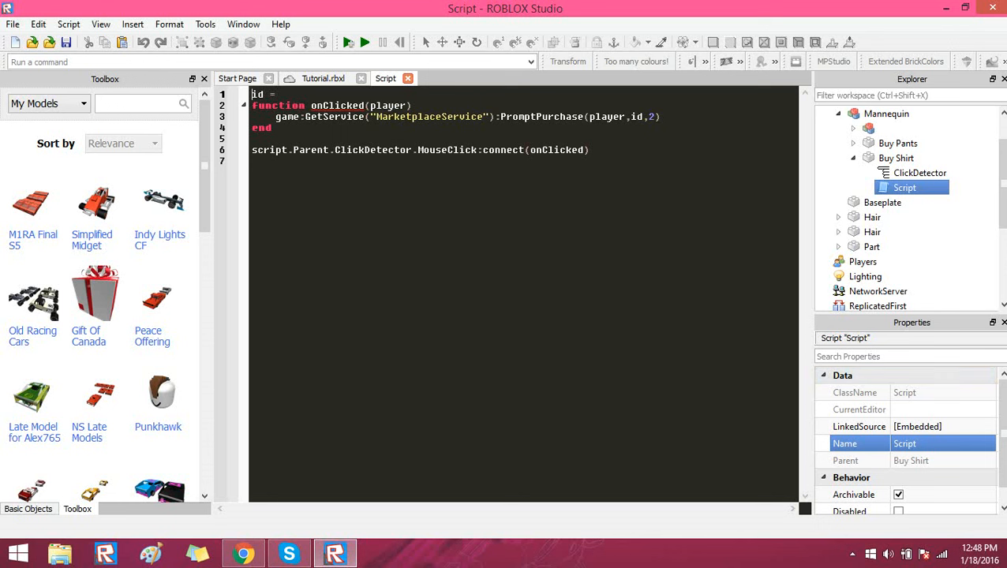
key("ctrl+v")
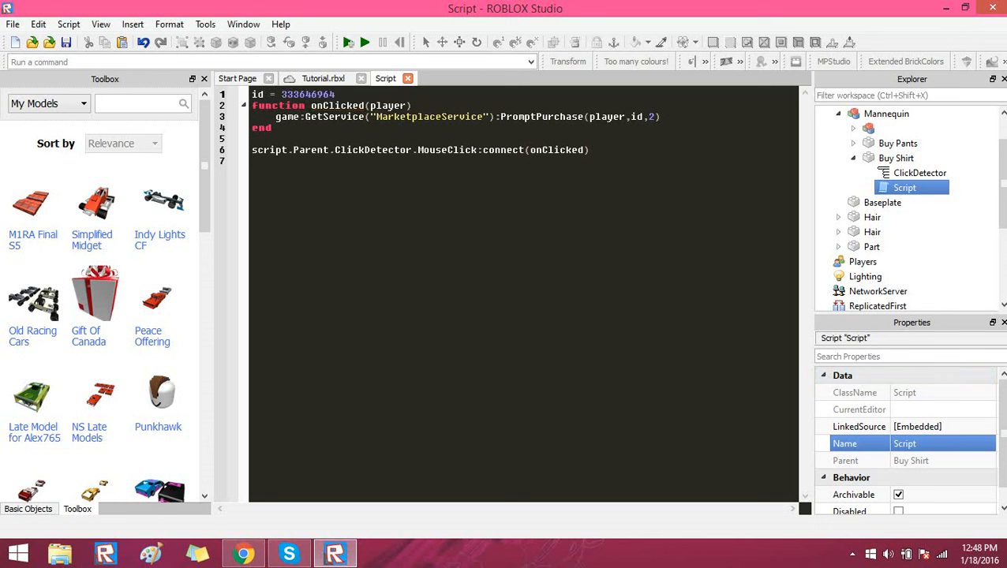
Return to the Tutorial.rbxl place view and select the Shirt inside the mannequin's unnamed character model
left_click(243, 554)
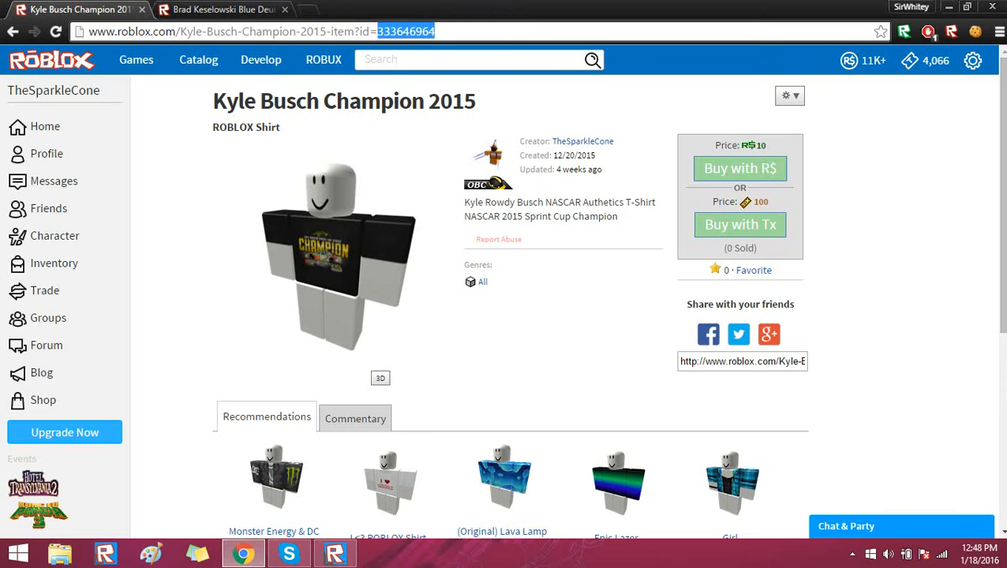
left_click(334, 554)
left_click(323, 78)
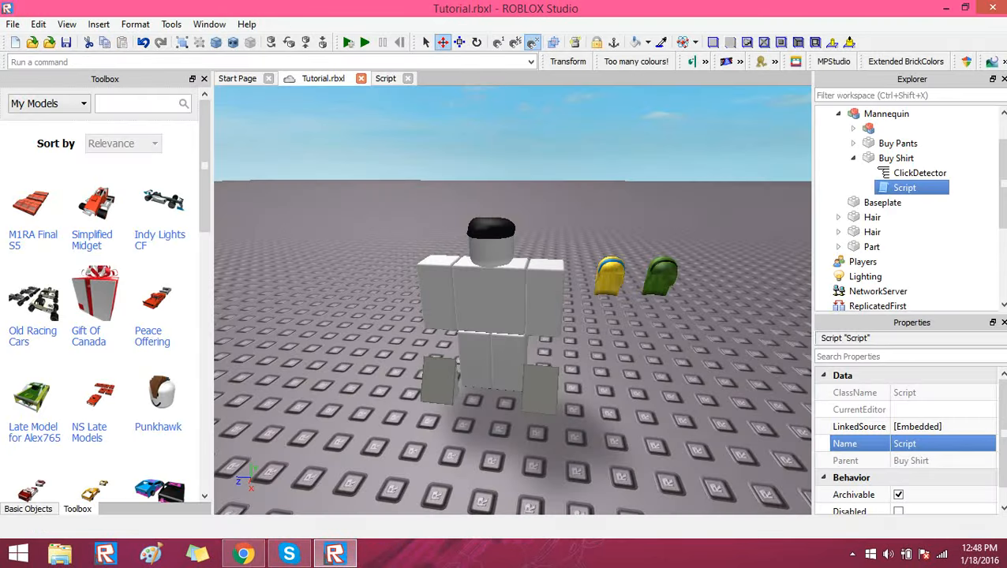
left_click(694, 189)
left_click(853, 157)
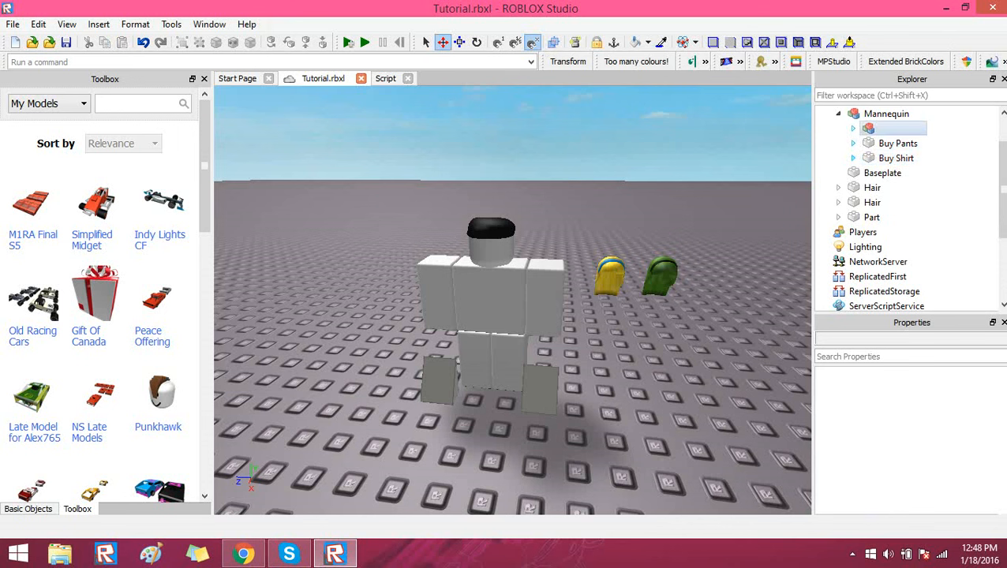
left_click(852, 128)
left_click(902, 172)
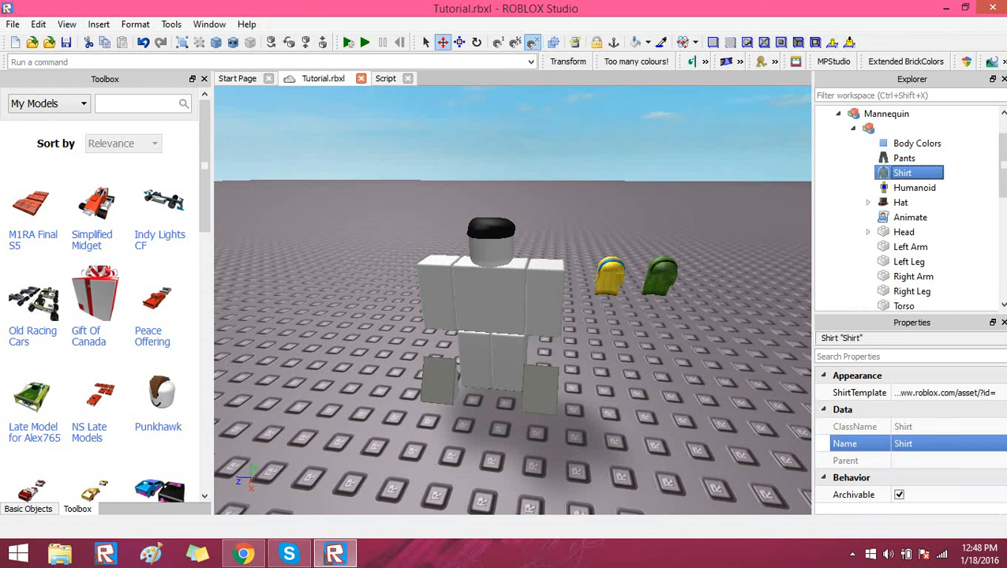
Set the Shirt's ShirtTemplate to the shop item ID 333646964
left_click(944, 392)
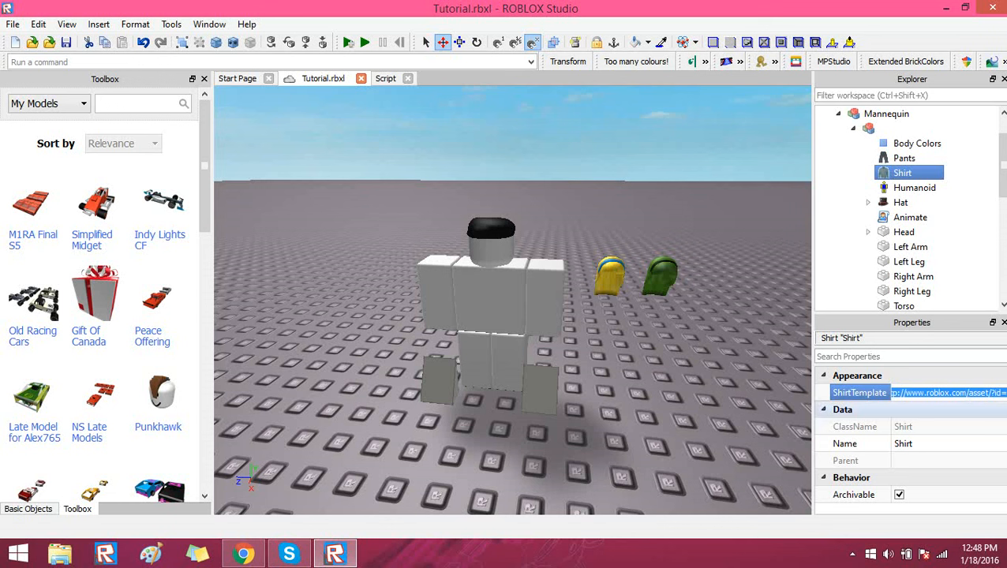
key("BackSpace")
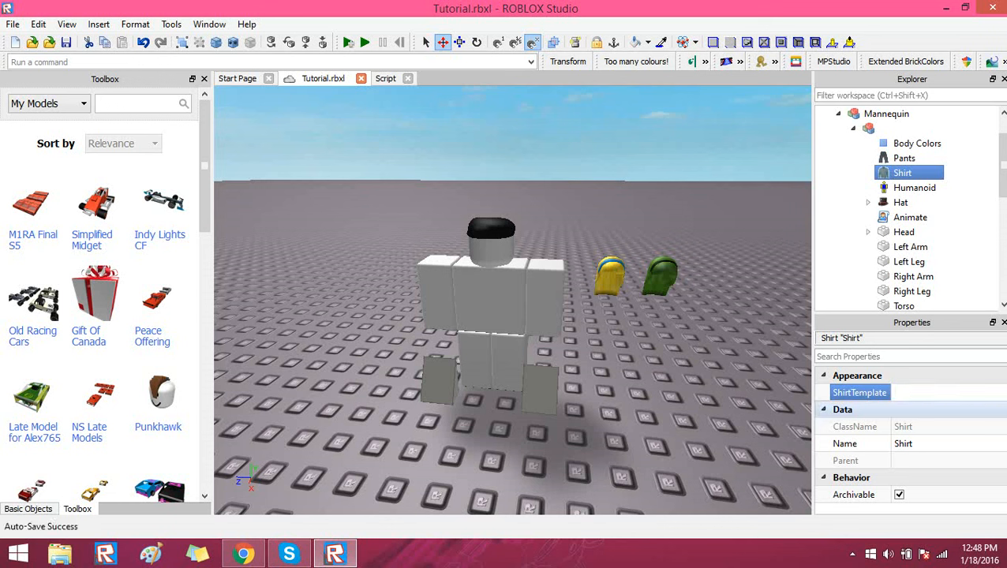
key("ctrl+v")
key("Return")
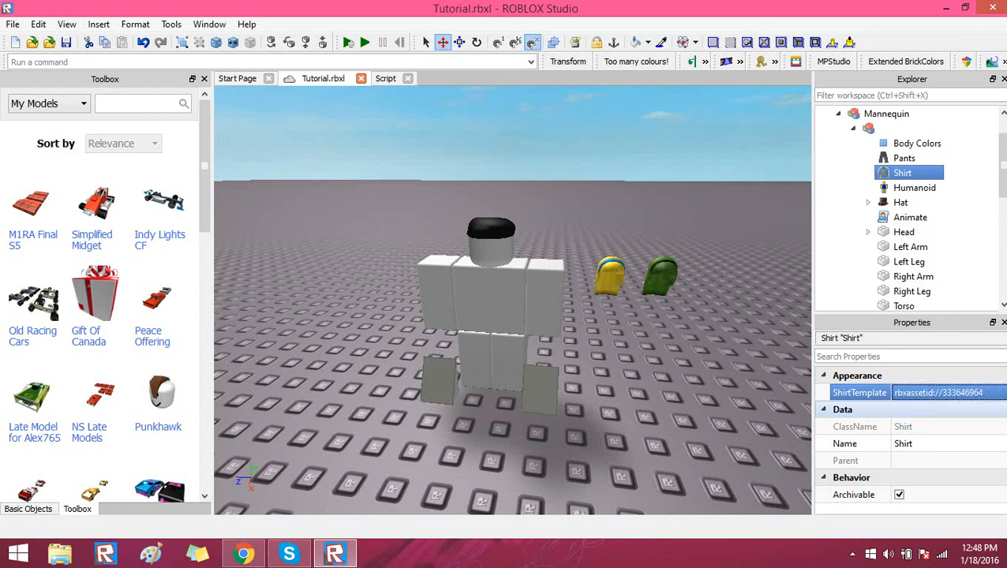
left_click(987, 392)
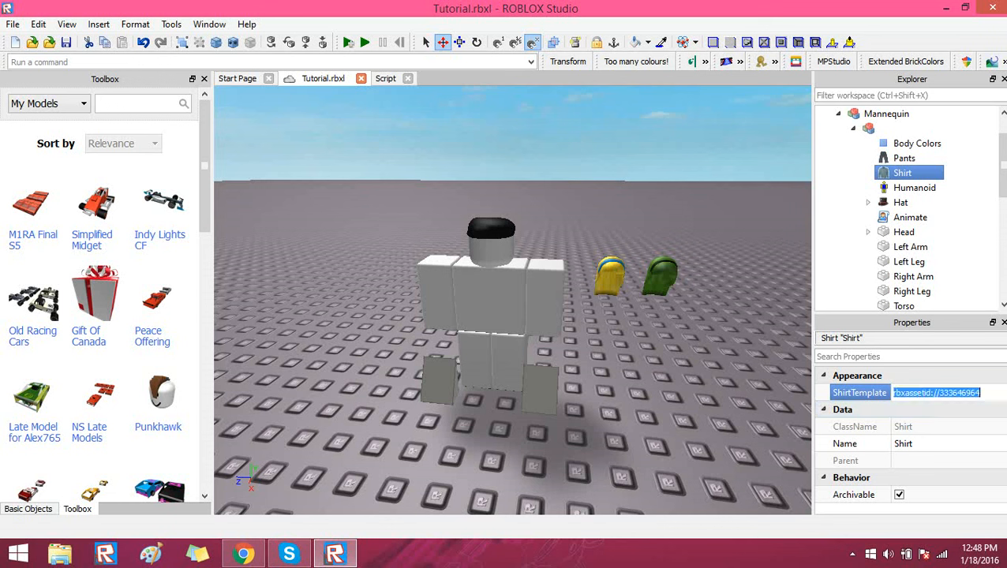
left_click(987, 392)
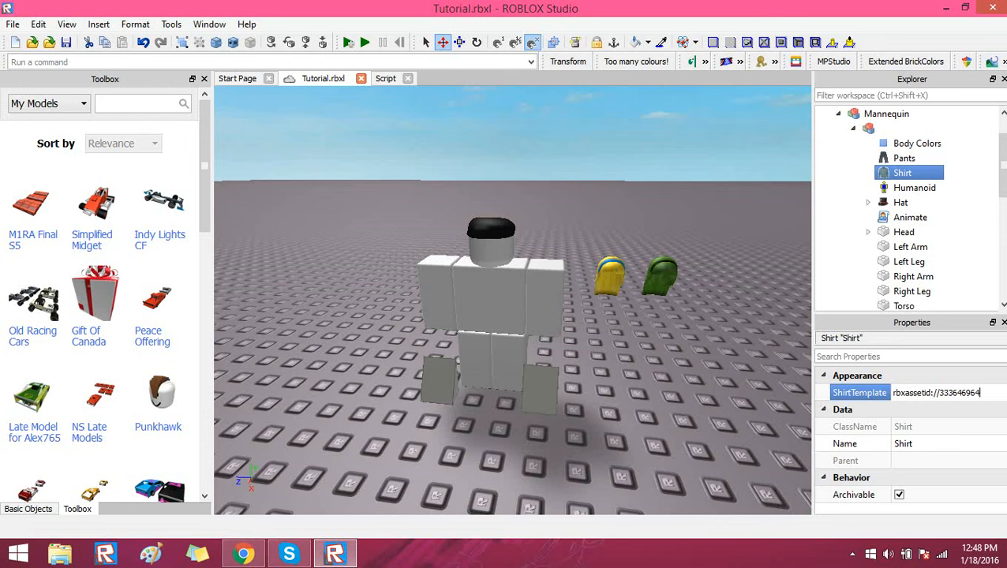
Switch to Chrome, calculate 333646964 - 1 in a new tab, and copy the result, 333646963
left_click(243, 554)
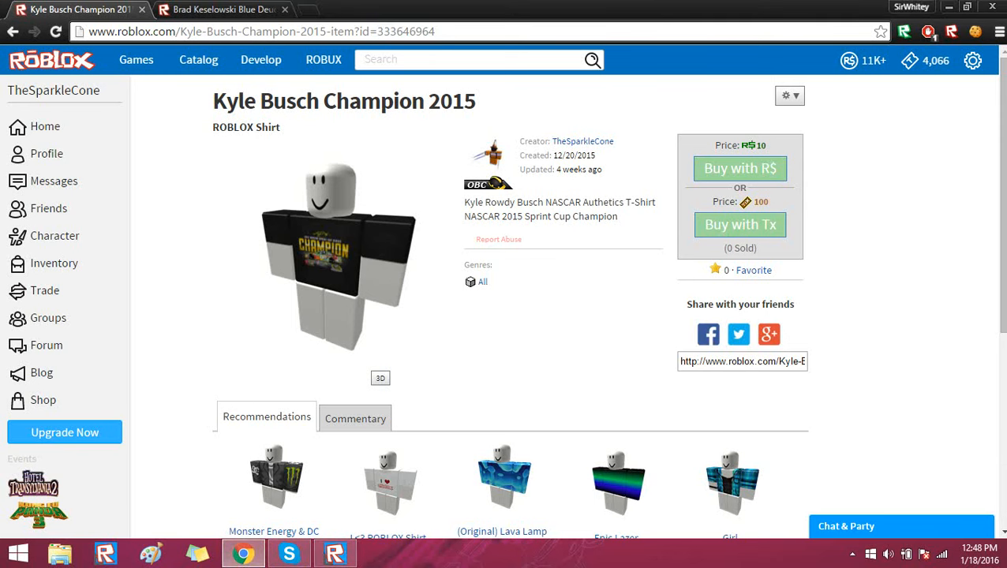
left_click(309, 9)
key("ctrl+v")
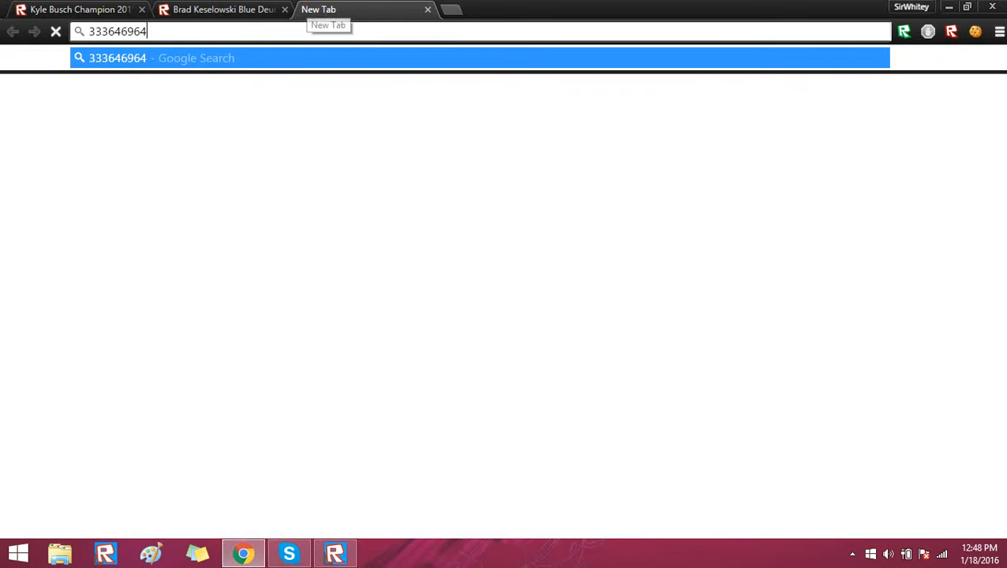
type("- 1")
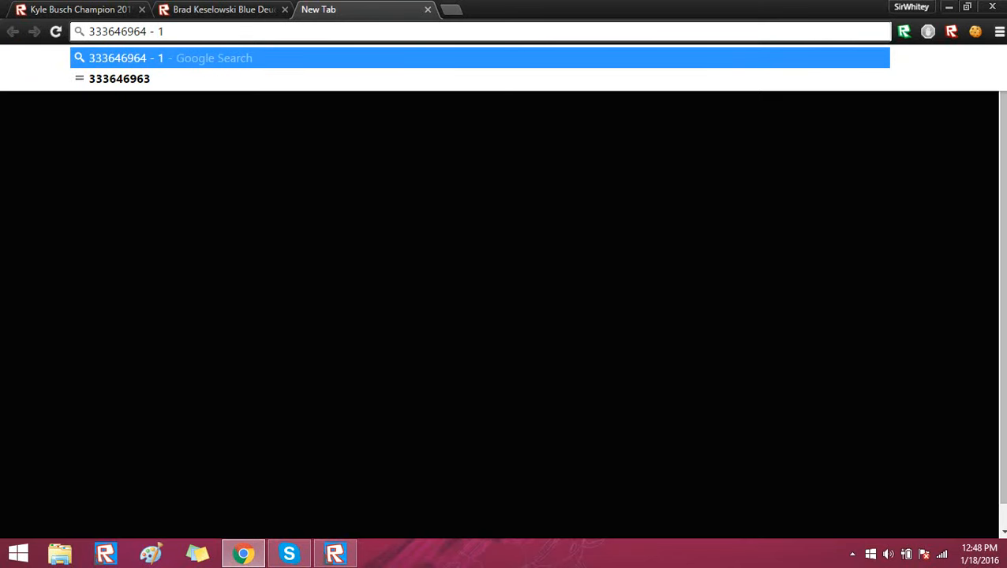
key("Down")
key("Return")
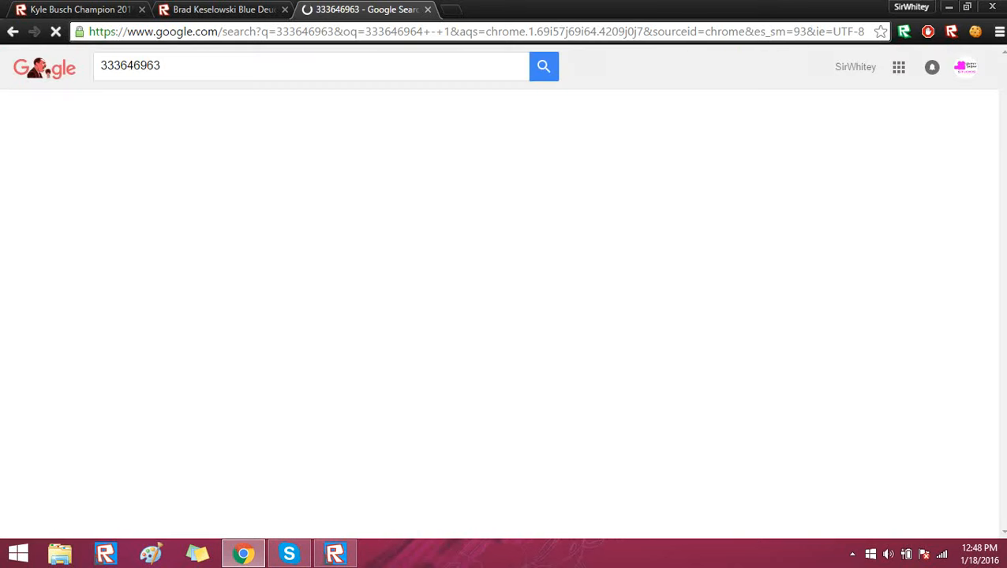
left_click_drag(161, 65, 98, 65)
key("ctrl+c")
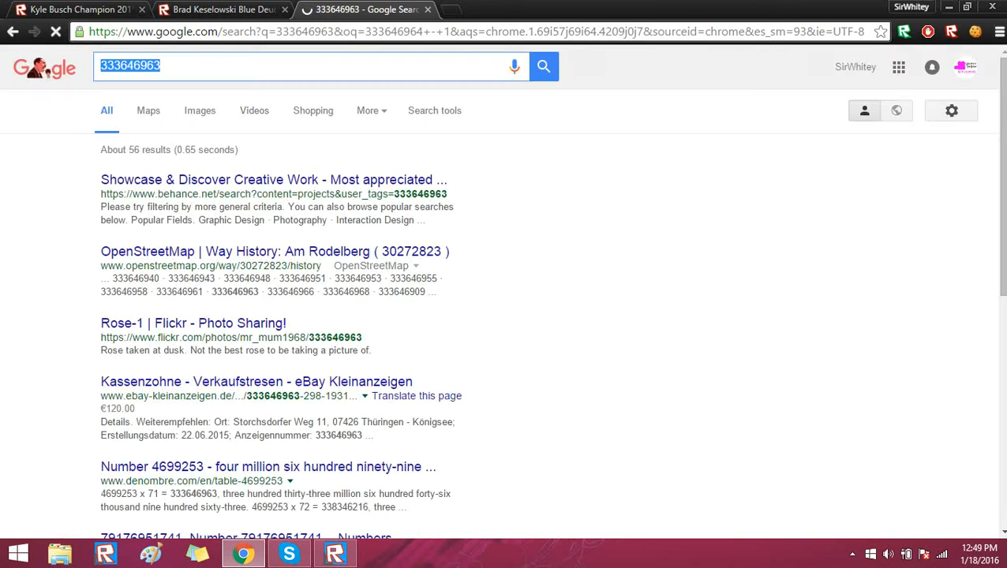
Switch to ROBLOX Studio, set the Shirt's ShirtTemplate to 333646963, and check the shirt on the mannequin
key("alt+Tab")
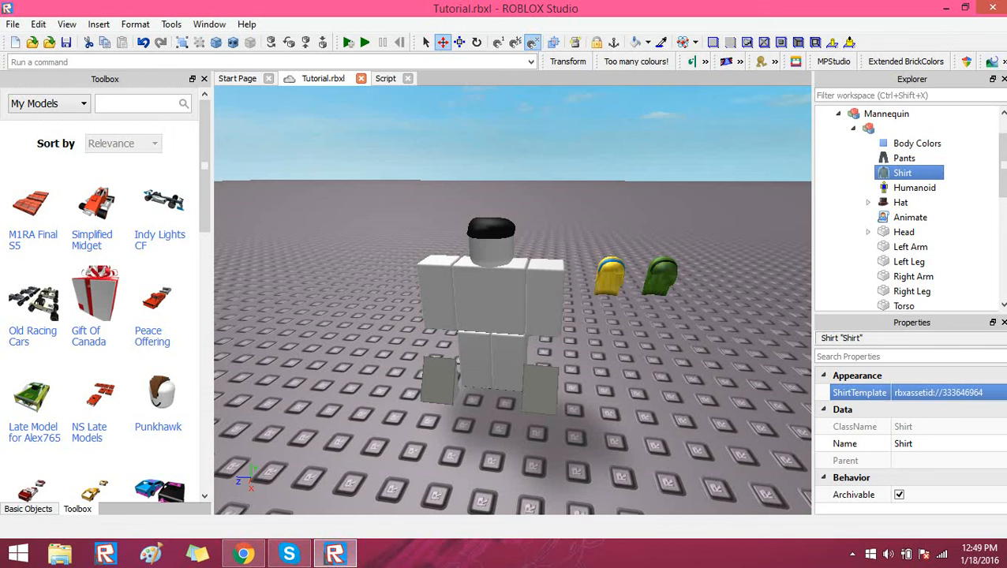
key("ctrl+v")
key("Return")
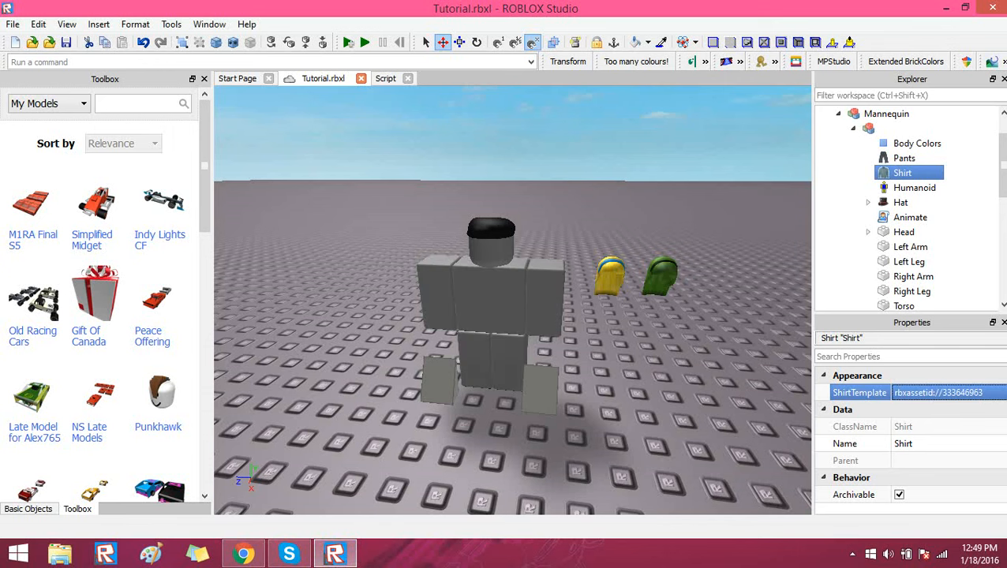
left_click(631, 355)
right_click_drag(632, 355, 592, 370)
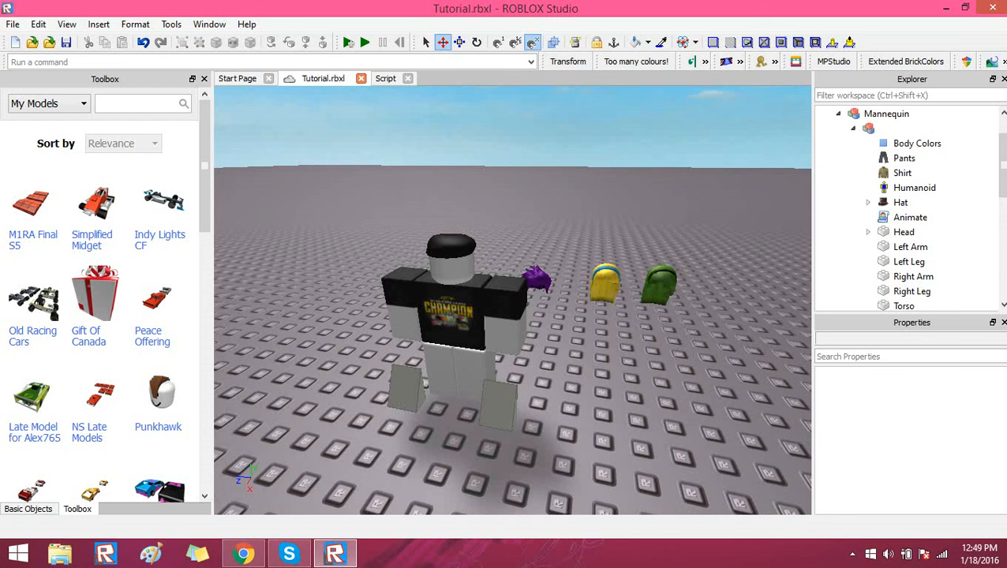
right_click_drag(591, 370, 625, 374)
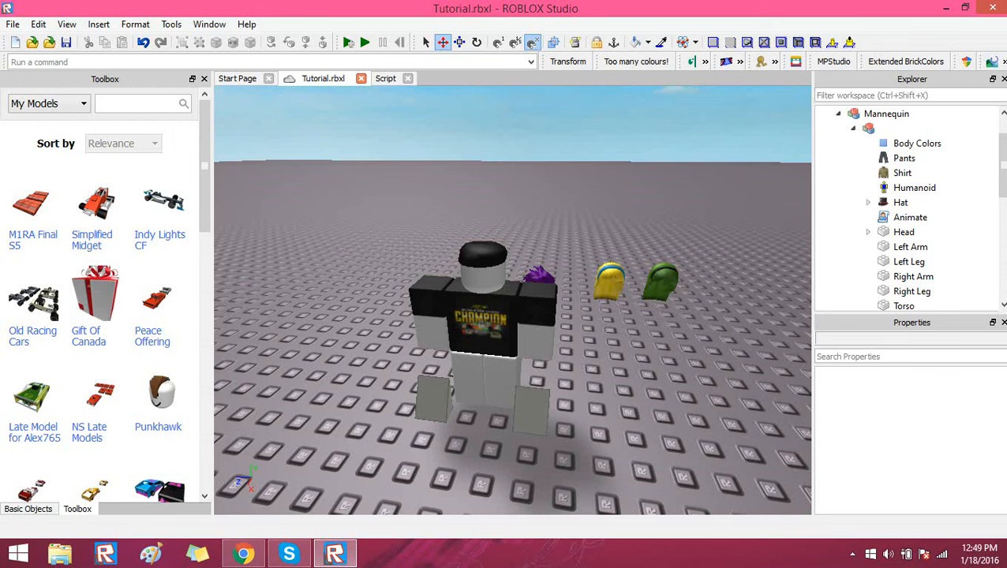
Switch to Chrome, open the Brad Keselowski Blue Deuce pants from the inventory, and copy their item ID, 338872295
left_click(243, 553)
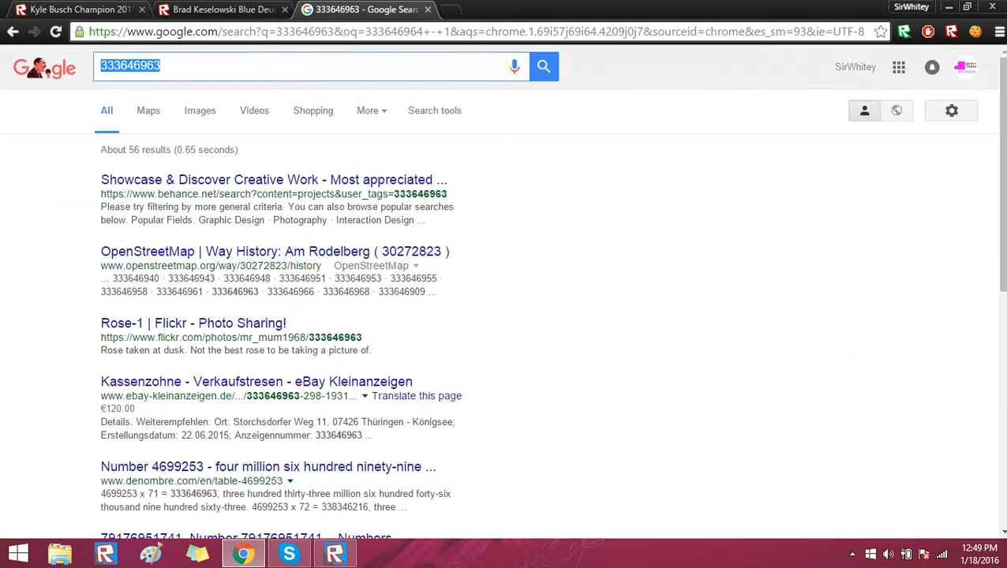
left_click(82, 9)
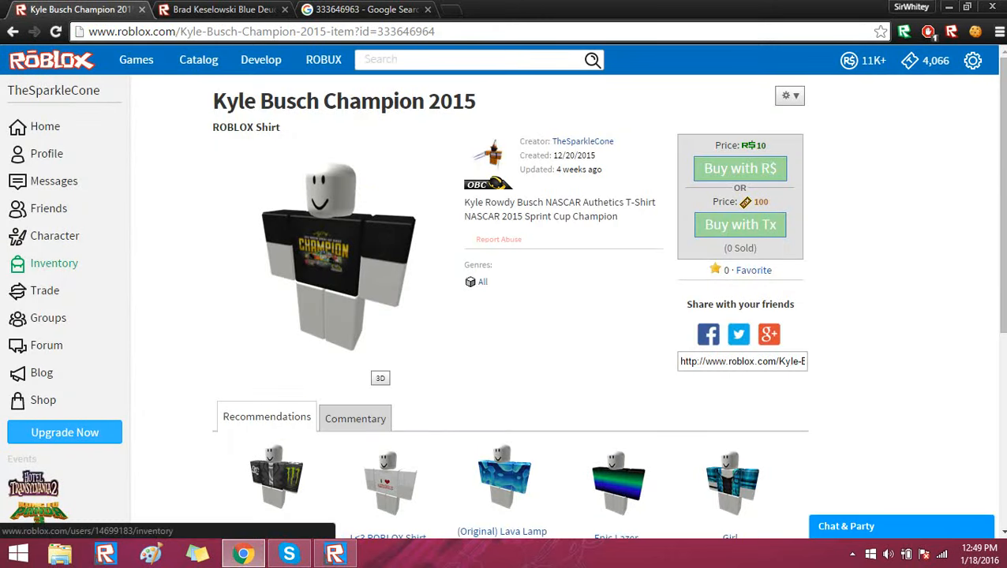
left_click(53, 262)
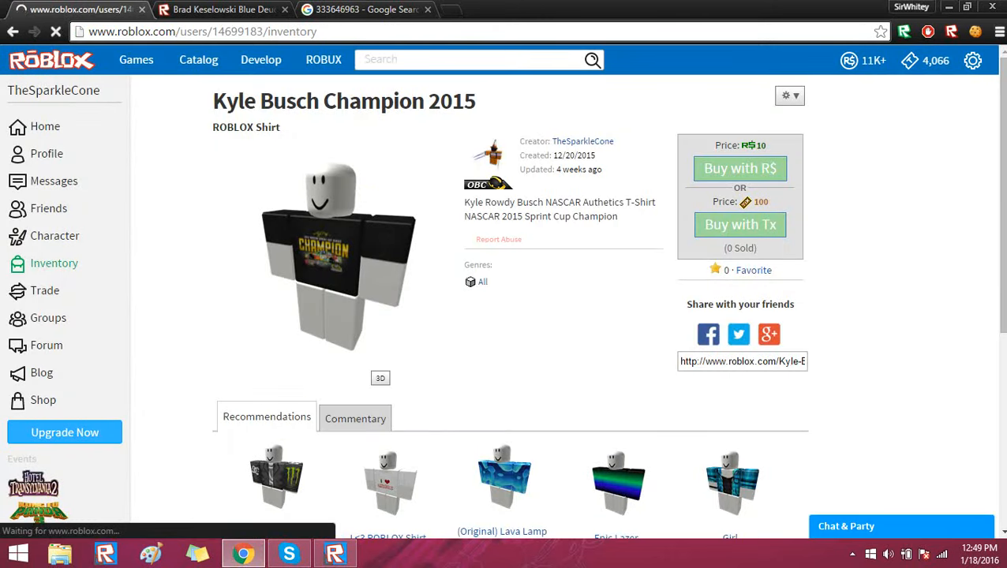
left_click(285, 9)
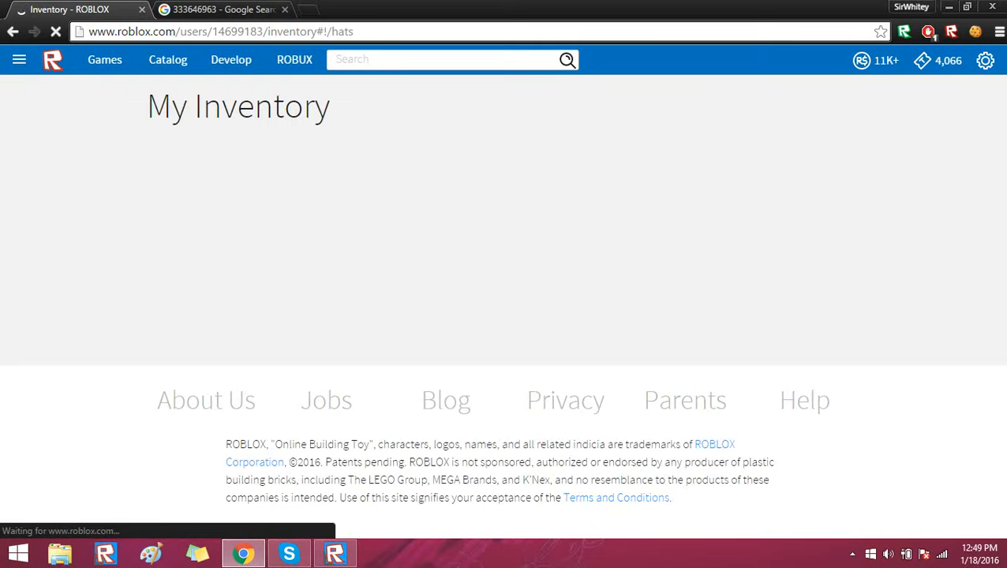
scroll(308, 166, "down", 1)
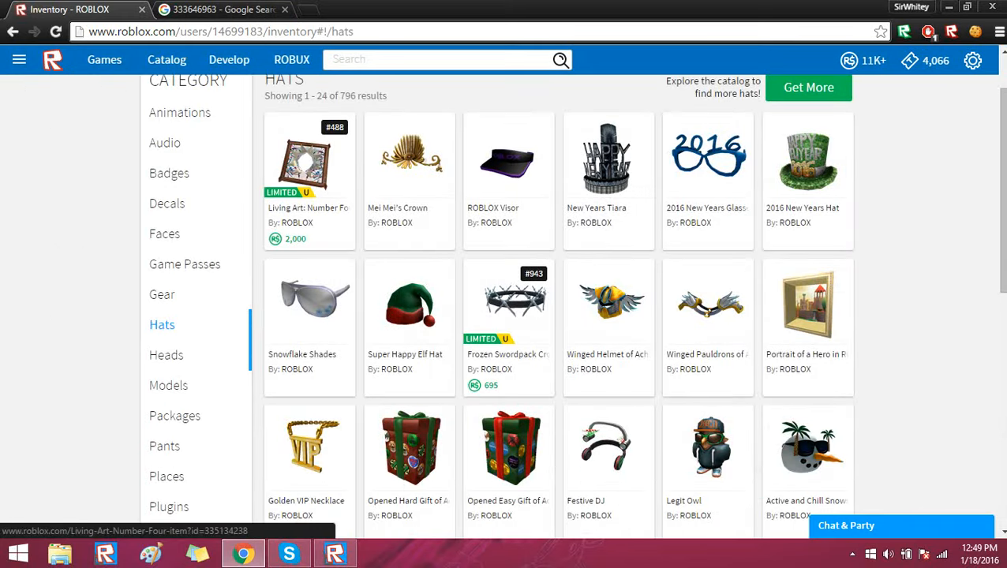
left_click(165, 445)
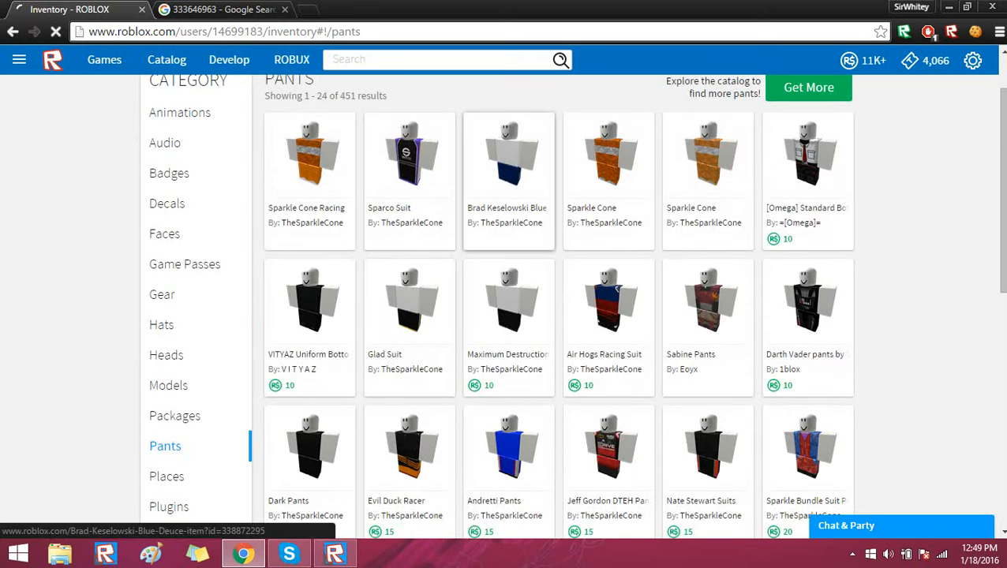
left_click(508, 158)
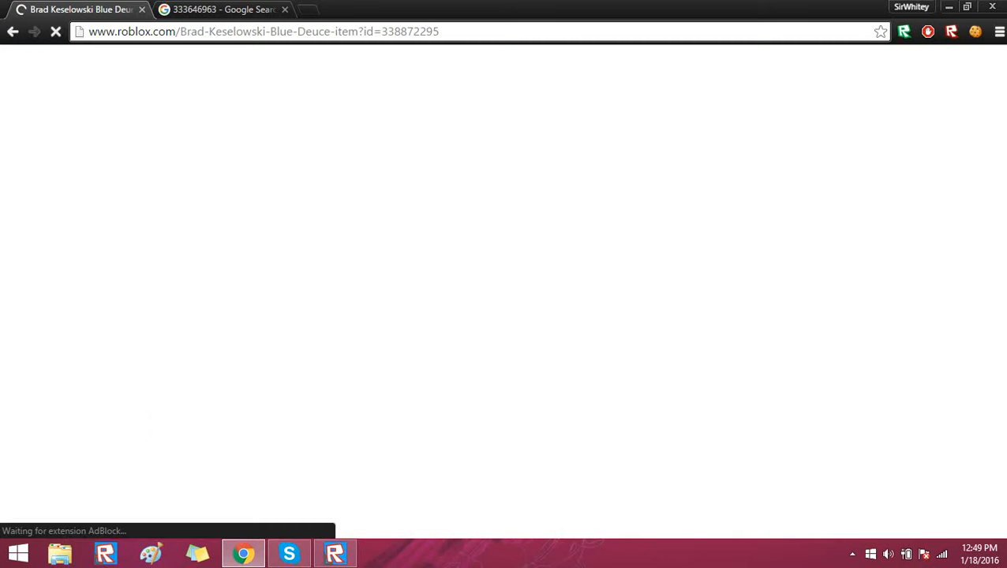
left_click_drag(439, 31, 401, 31)
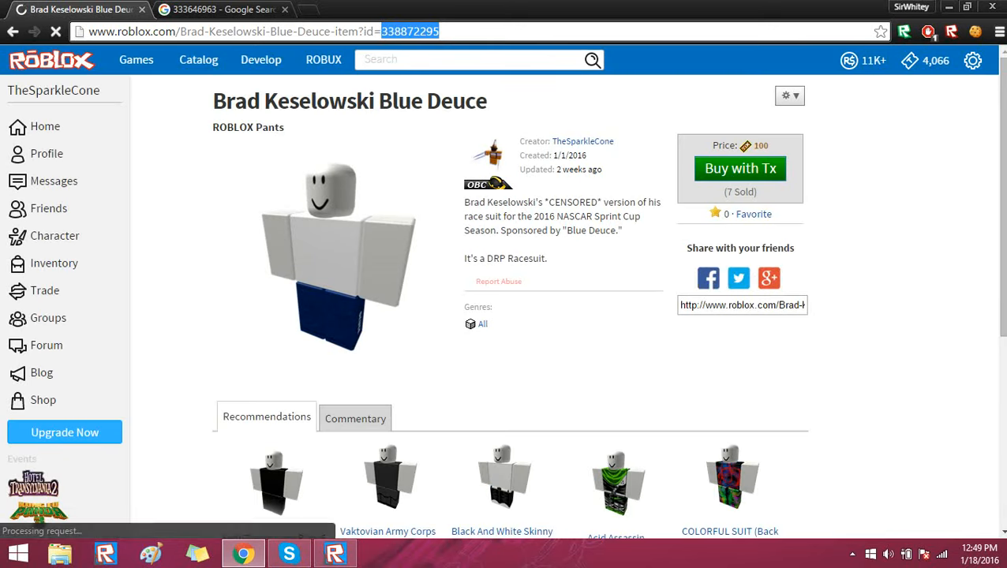
Switch to ROBLOX Studio and set the PantsTemplate of the mannequin's Pants to 338872294, one below the item ID
left_click(335, 553)
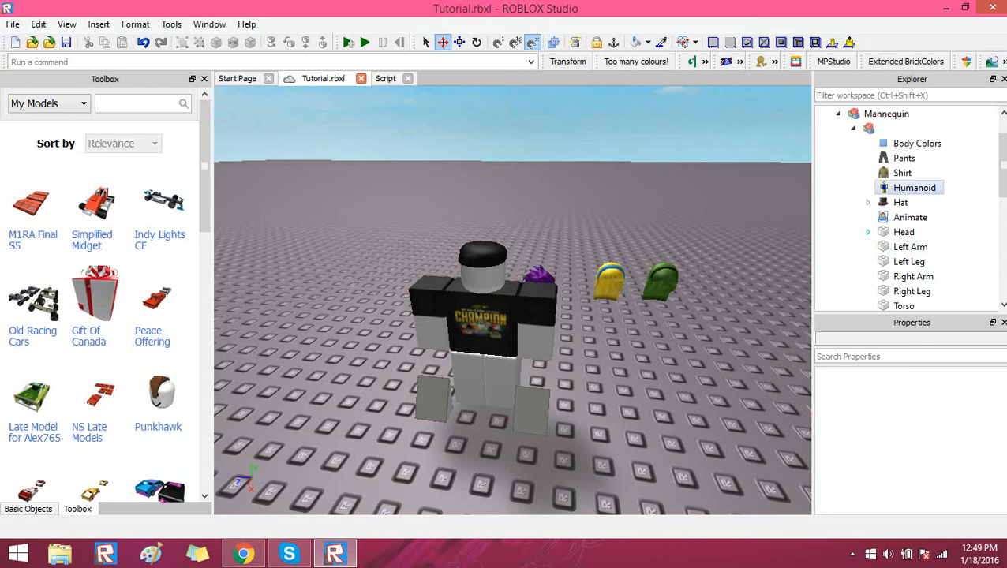
left_click(904, 158)
left_click(945, 392)
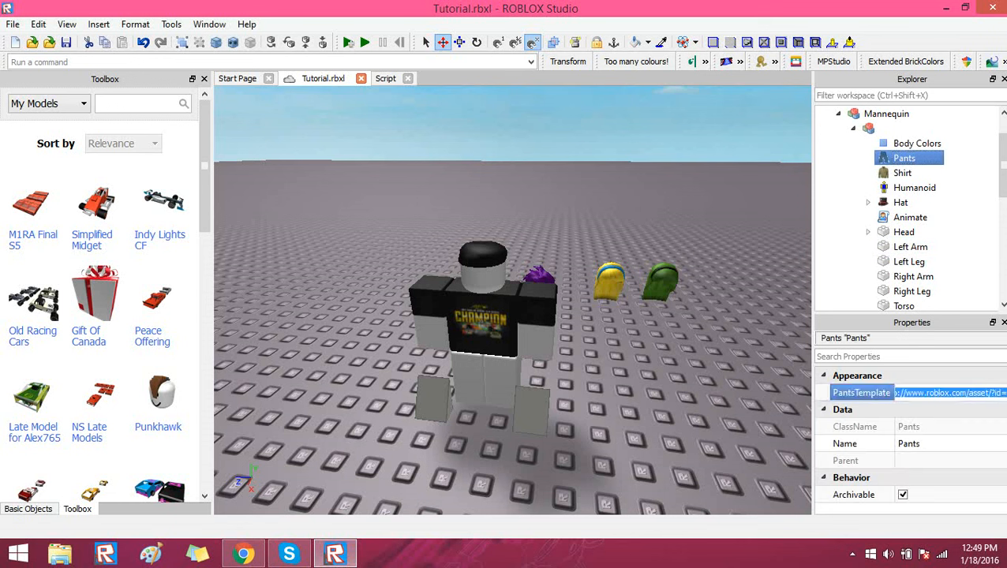
type("338872295")
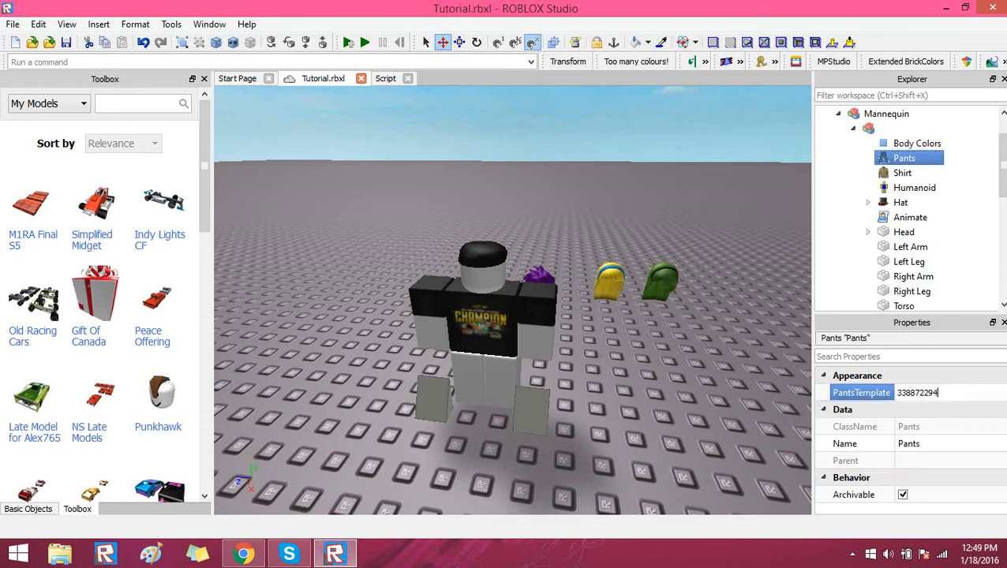
key("Return")
left_click(959, 189)
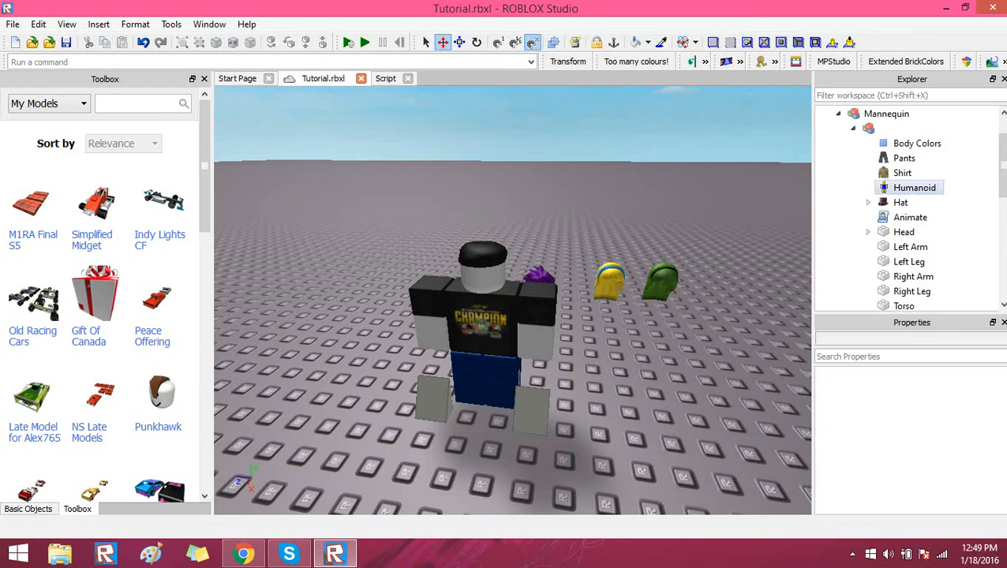
Open the Script inside Mannequin's Buy Pants part and set its id value to 338872295
left_click(852, 128)
left_click(853, 142)
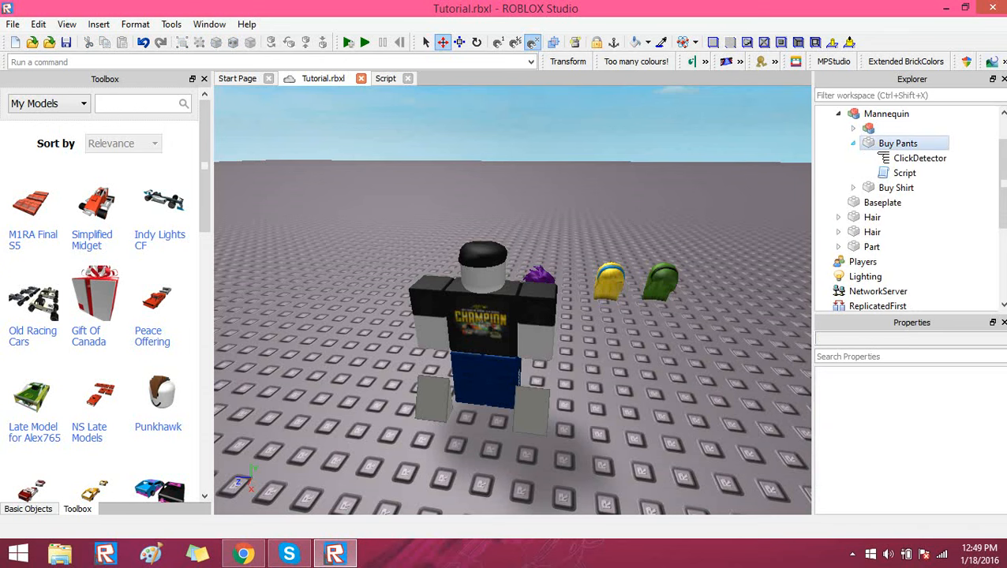
double_click(905, 173)
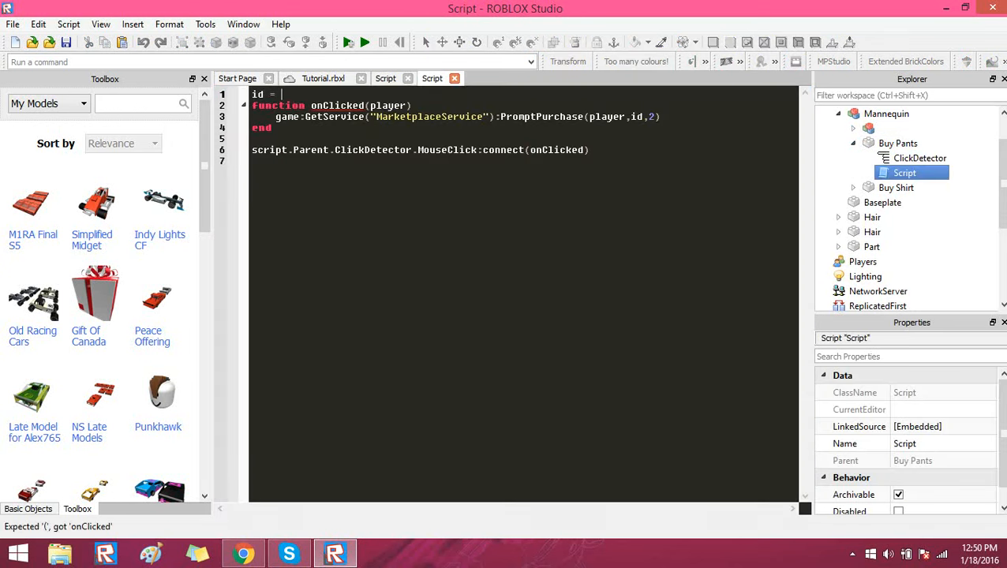
type("338872295")
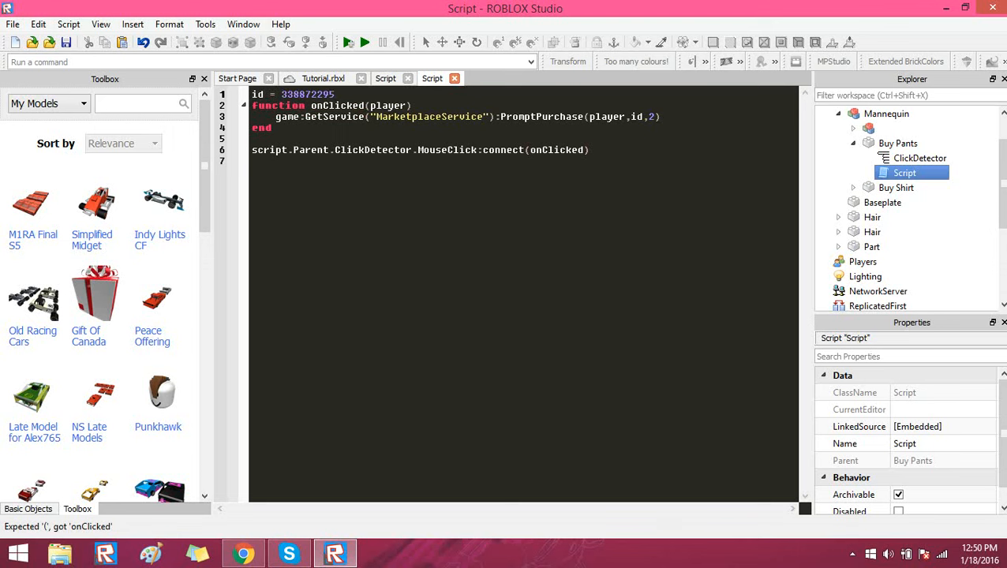
Return to the Tutorial.rbxl place view, collapse the Buy Pants part, and look at the dressed mannequin from the side
left_click(323, 79)
left_click(568, 166)
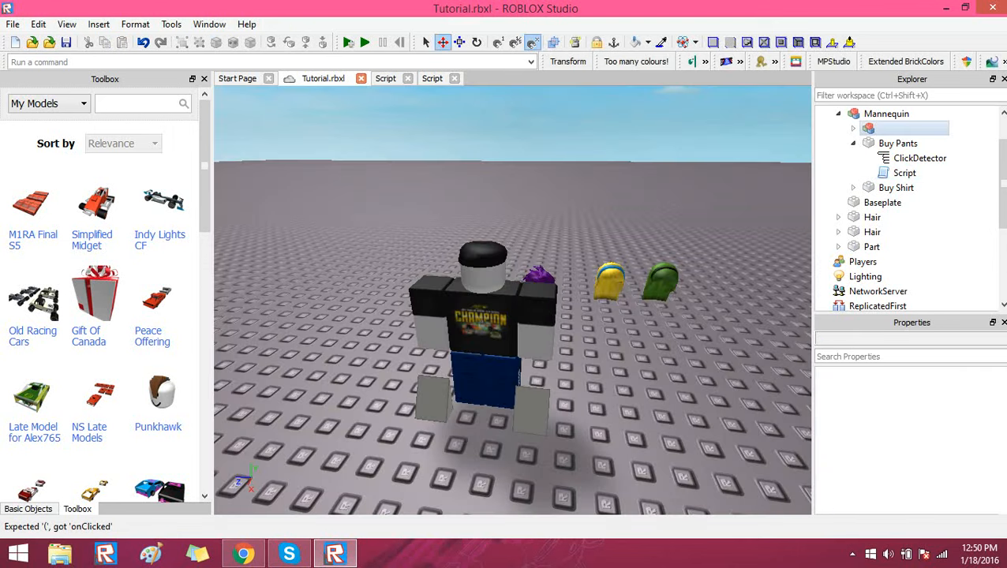
left_click(853, 143)
right_click_drag(599, 300, 335, 318)
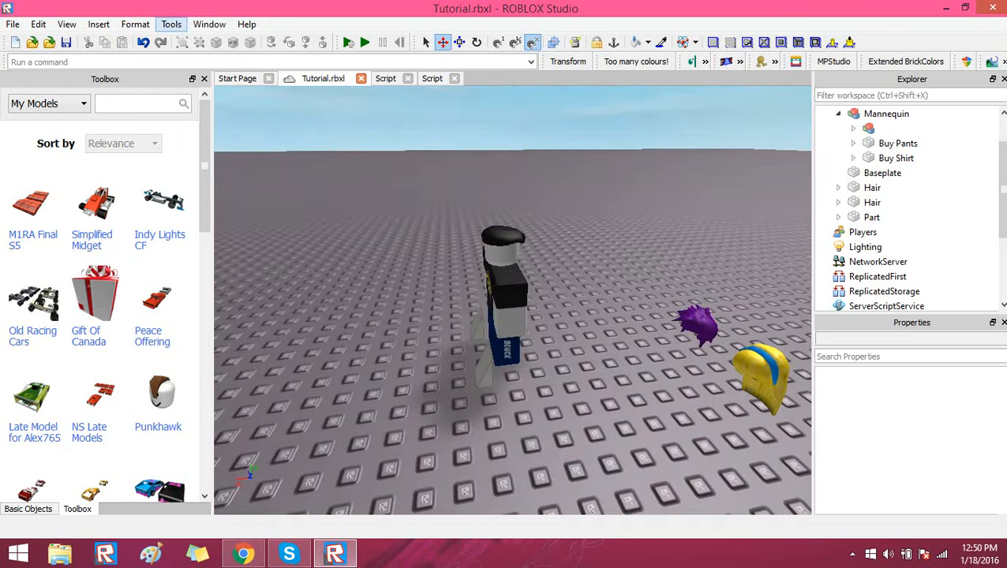
Start a solo play test of the place and examine the dressed mannequin up close
left_click(171, 24)
mouse_move(191, 66)
left_click(344, 67)
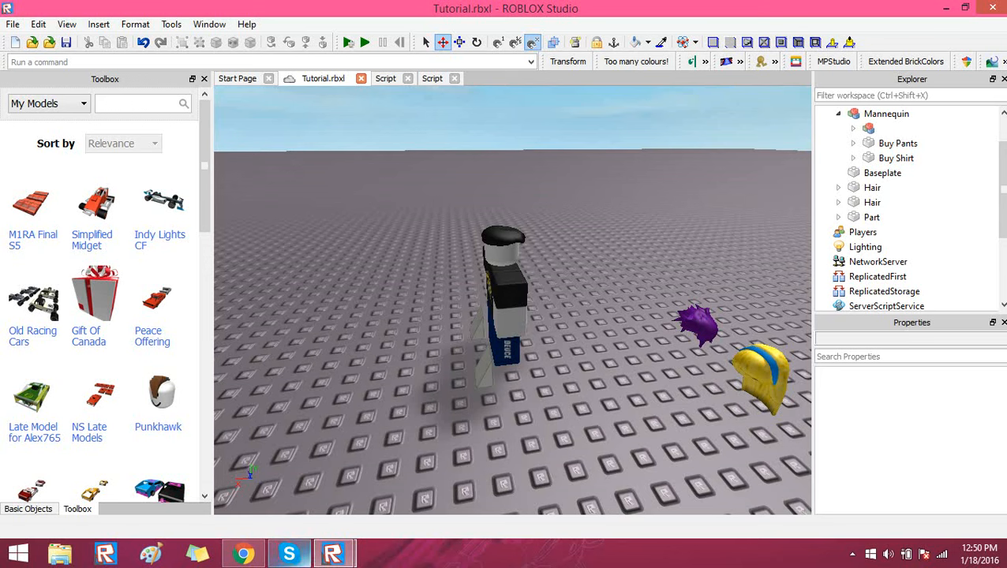
mouse_move(333, 554)
left_click(406, 477)
right_click_drag(424, 406, 425, 406)
scroll(424, 406, "up", 5)
key("d")
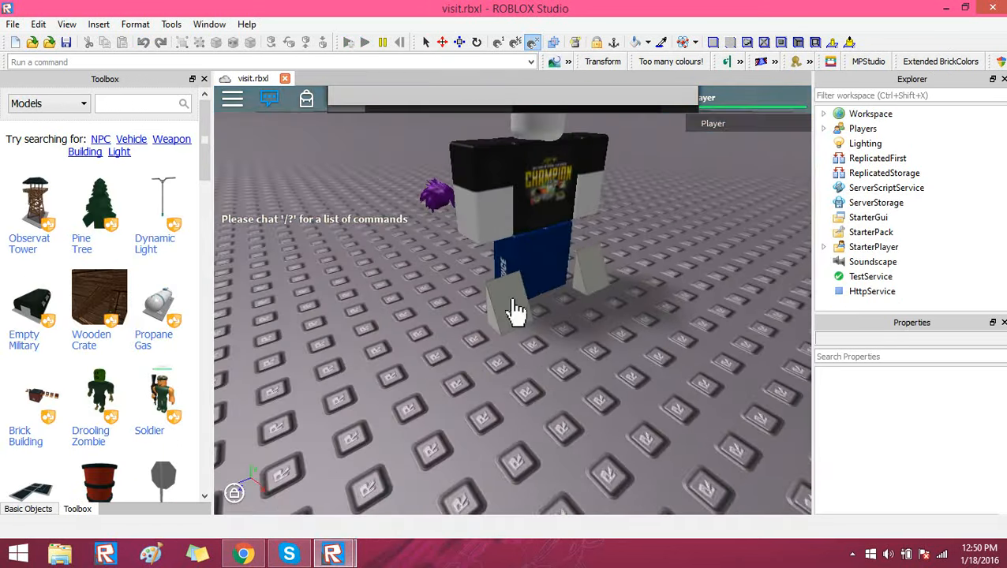
scroll(515, 311, "down", 3)
scroll(515, 312, "up", 4)
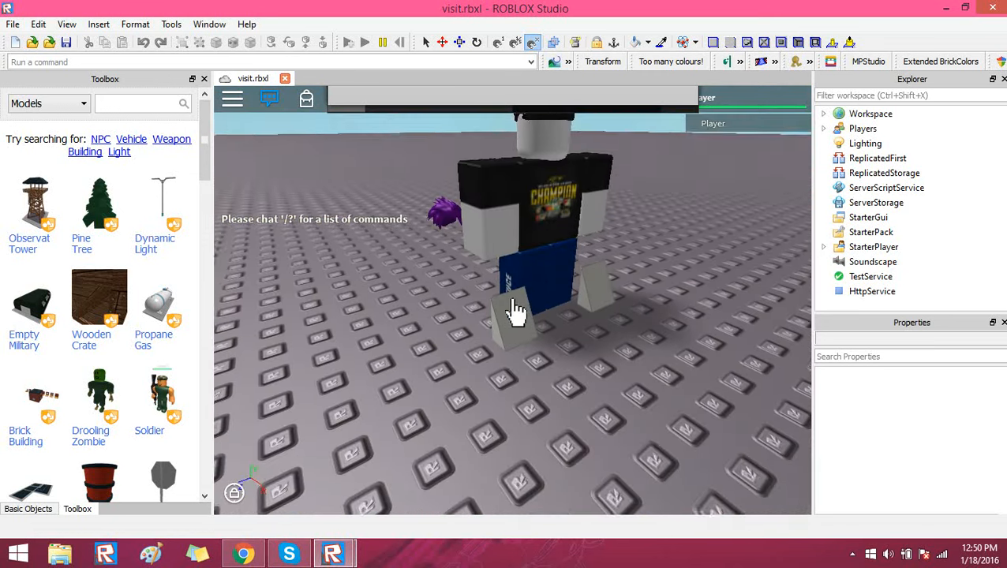
key("d")
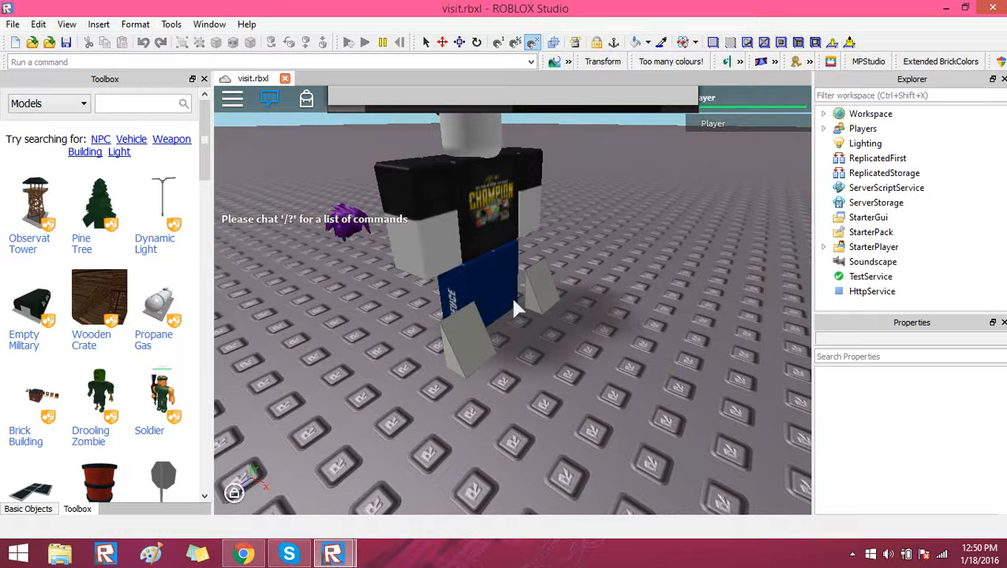
scroll(515, 312, "down", 3)
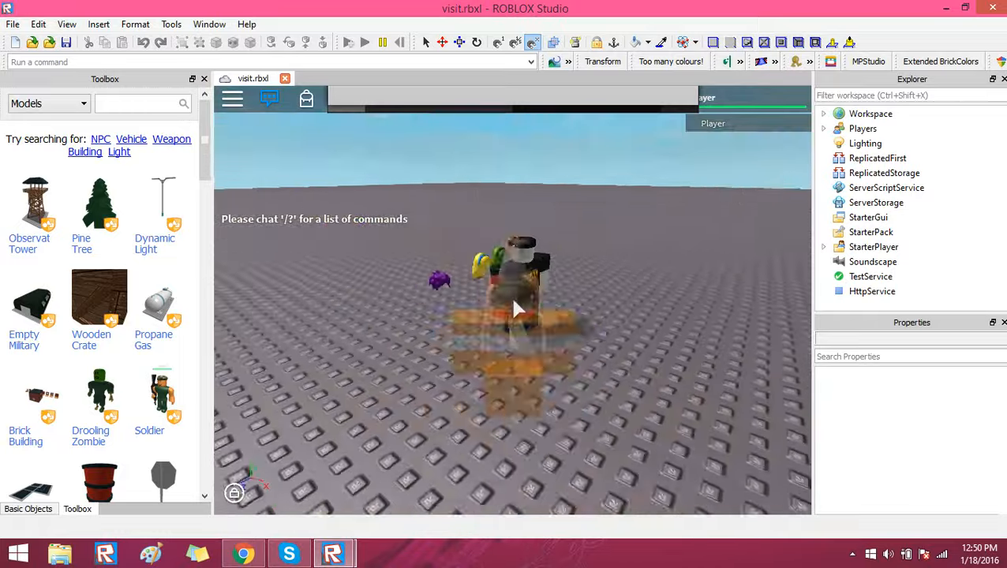
Walk the character around the mannequin to check its shirt and pants in play, and close the play test
key("d")
key("w")
key("a")
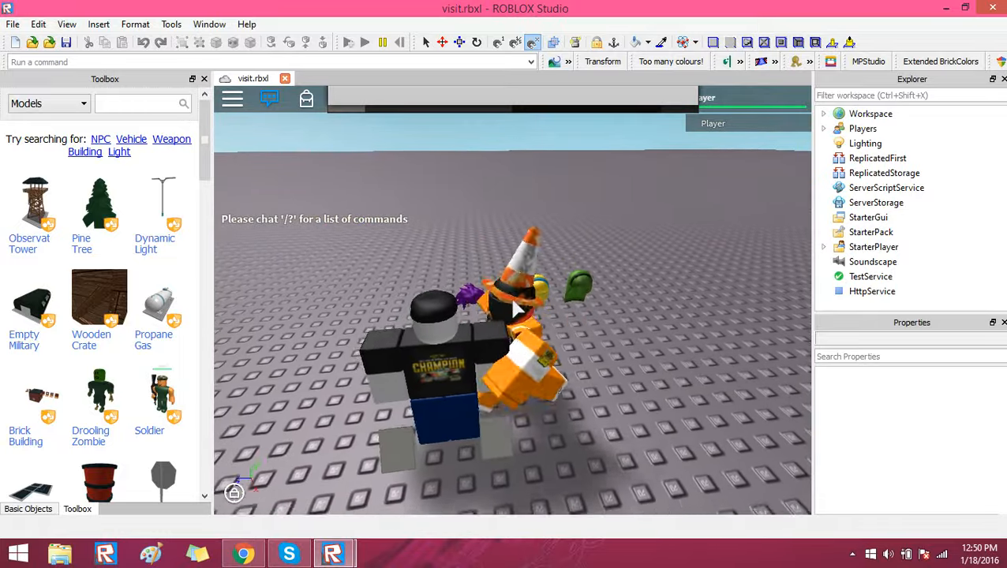
key("d")
key("a")
key("w")
key("s")
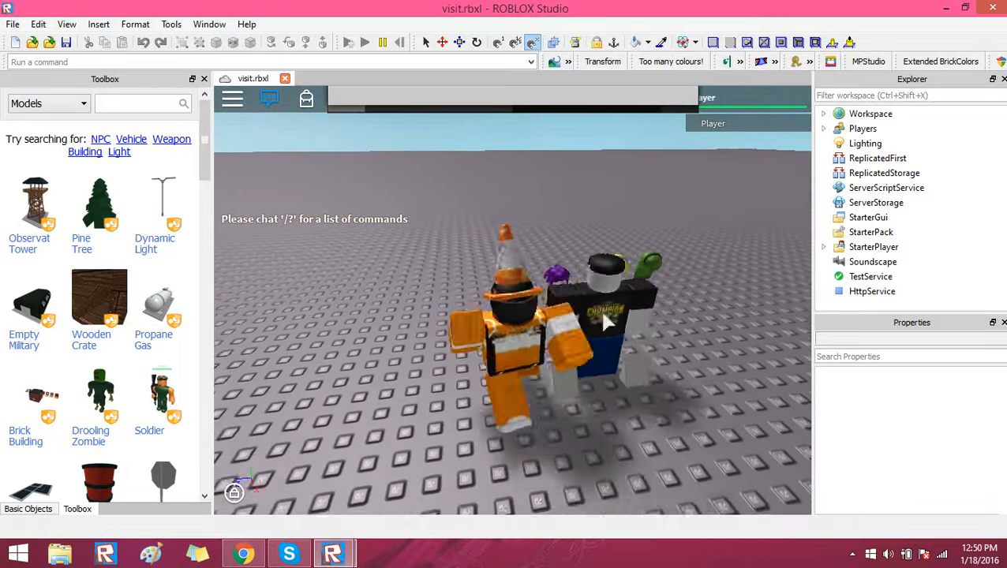
key("d")
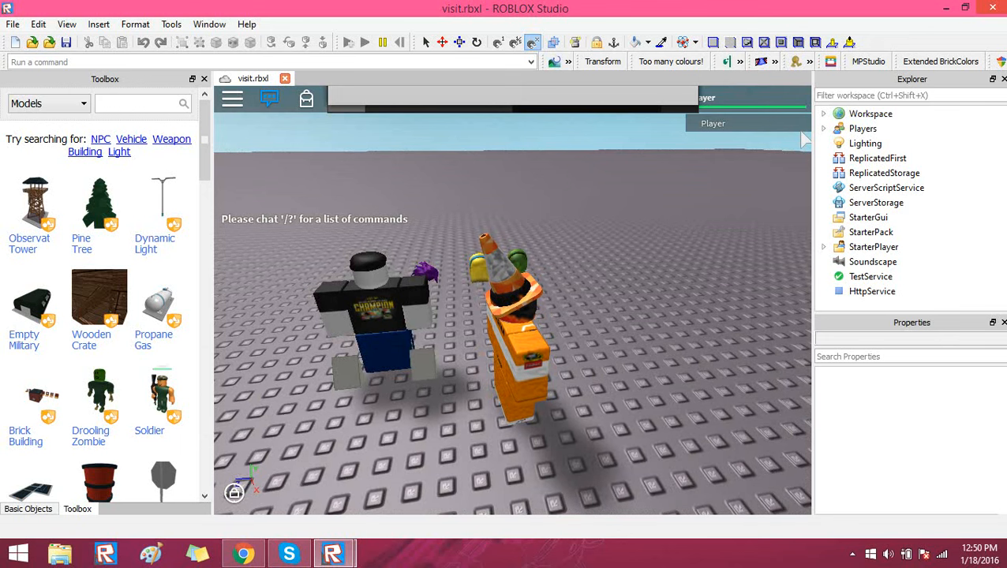
left_click(991, 8)
Try removing the black hair from the mannequin's head by deleting the Handle inside its Hat
right_click_drag(584, 252, 674, 265)
right_click_drag(512, 262, 631, 213)
key("w")
key("e")
right_click_drag(485, 237, 497, 292)
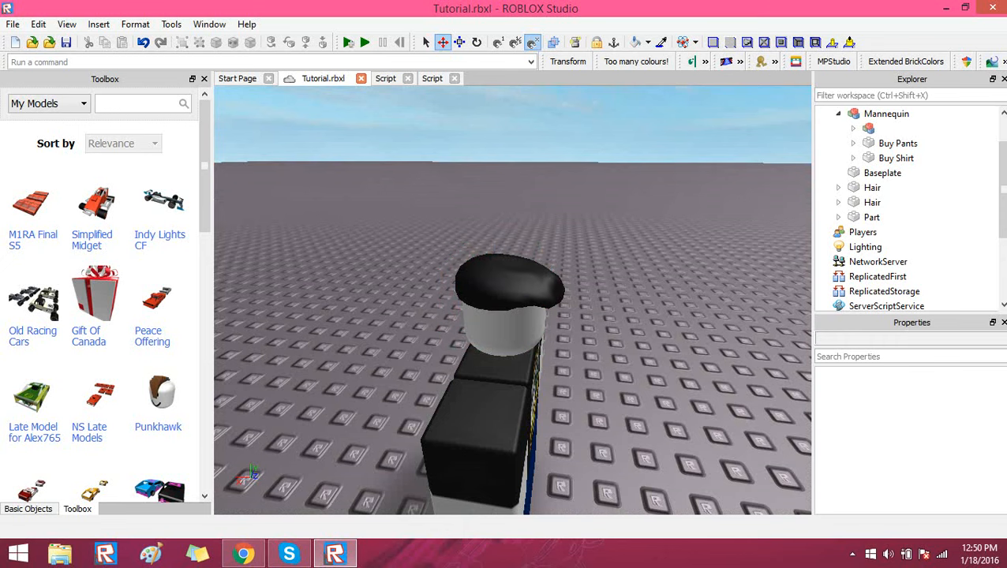
key("s")
right_click_drag(497, 292, 511, 279)
key("w")
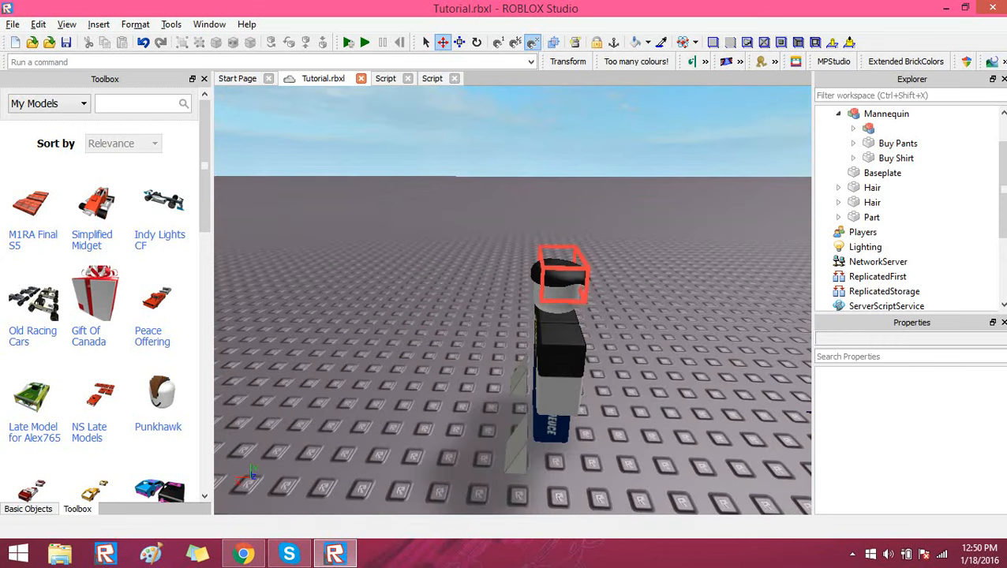
left_click(561, 272)
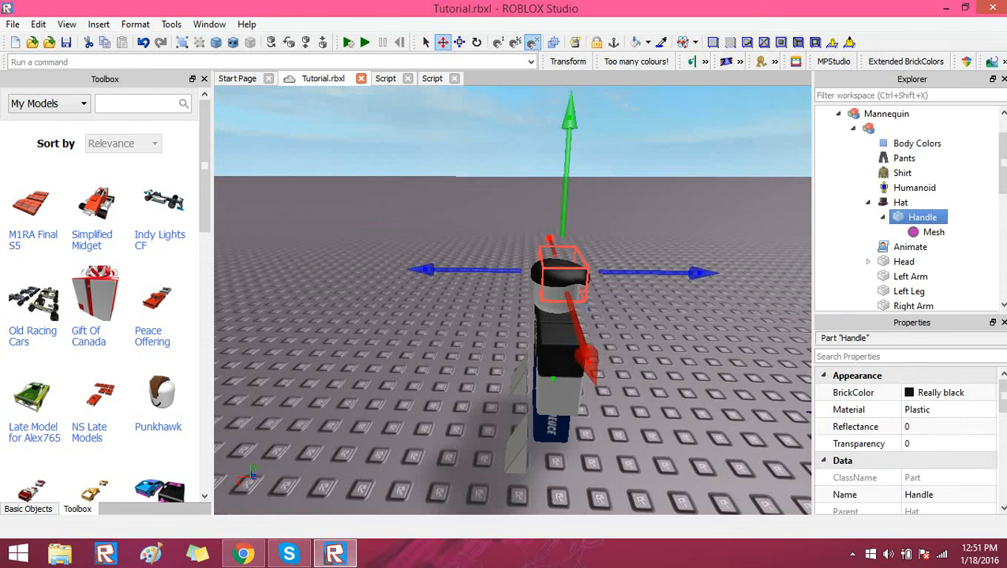
key("Delete")
right_click_drag(513, 300, 579, 300)
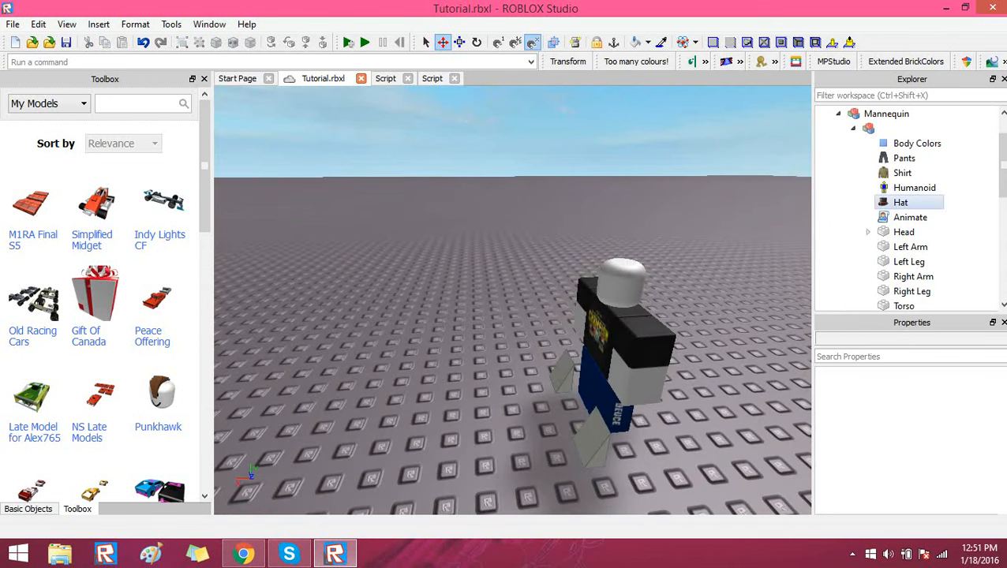
Undo the deletion of the Hat's Handle
left_click(900, 202)
key("ctrl+z")
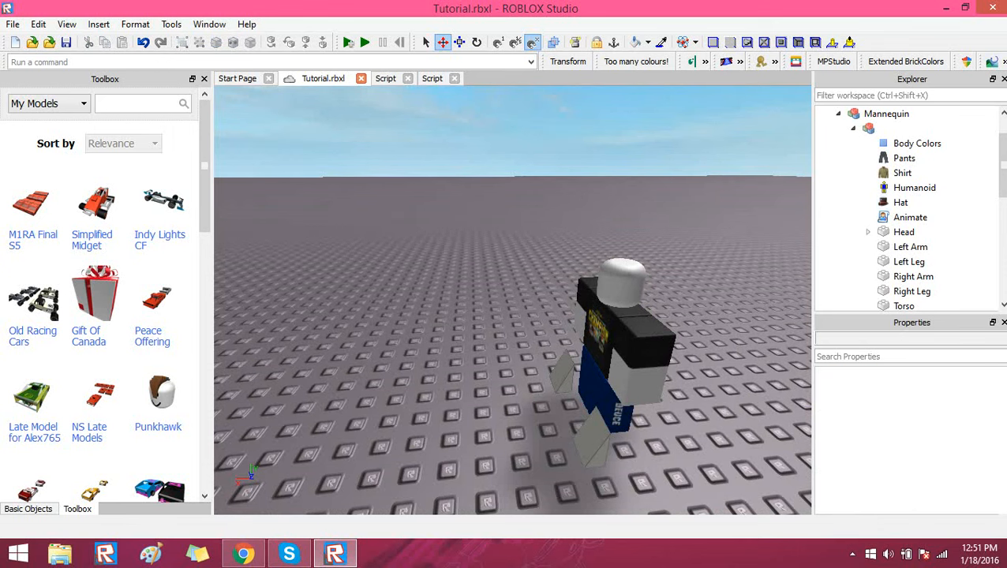
key("ctrl+z")
Examine the loose hair parts beside the mannequin, selecting the yellow hair, the purple hair and the mannequin's hat in turn
right_click_drag(552, 300, 434, 307)
key("a")
key("w")
key("d")
key("w")
key("d")
key("s")
key("w")
left_click(487, 322)
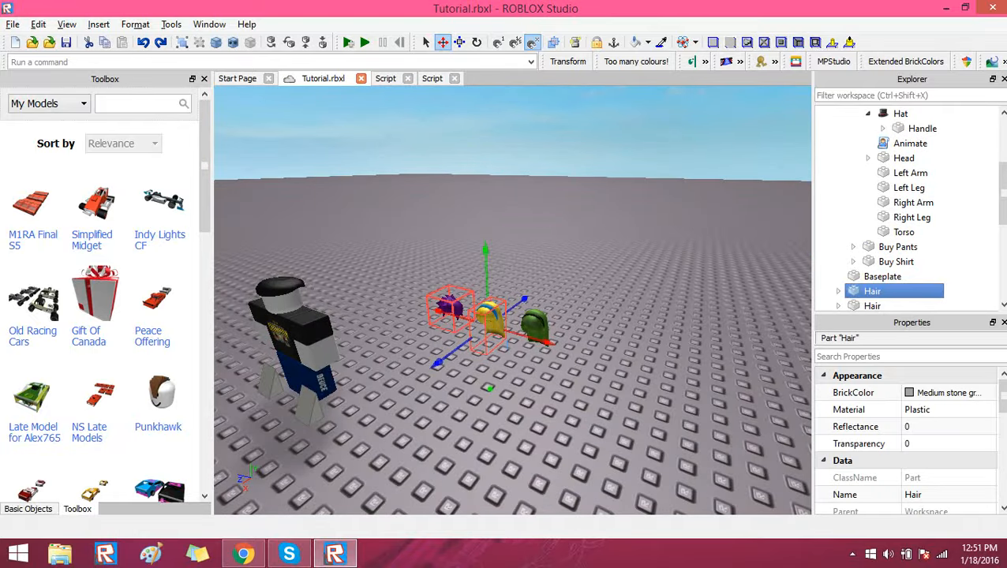
left_click(449, 306)
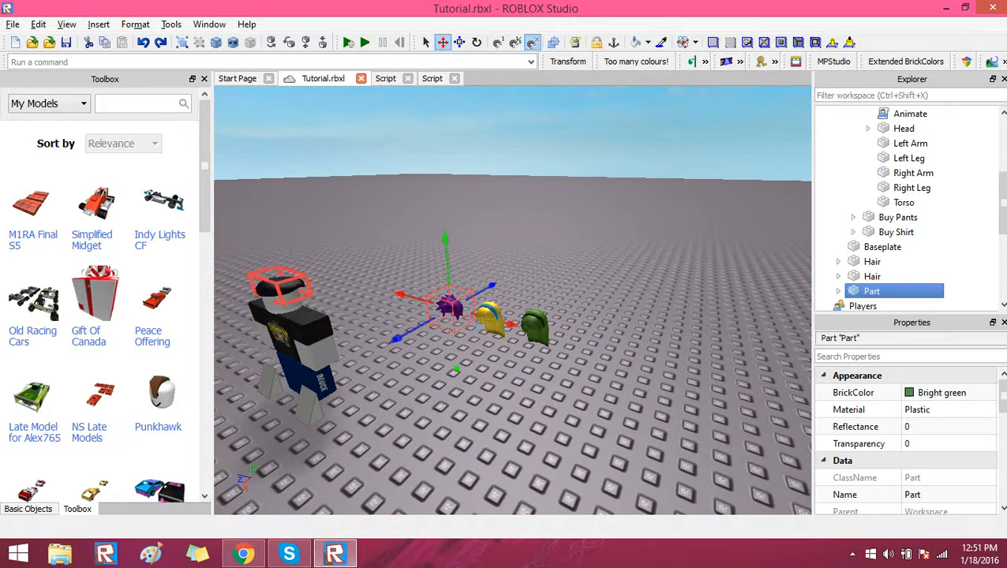
left_click(280, 288)
left_click(379, 315)
right_click_drag(378, 315, 343, 335)
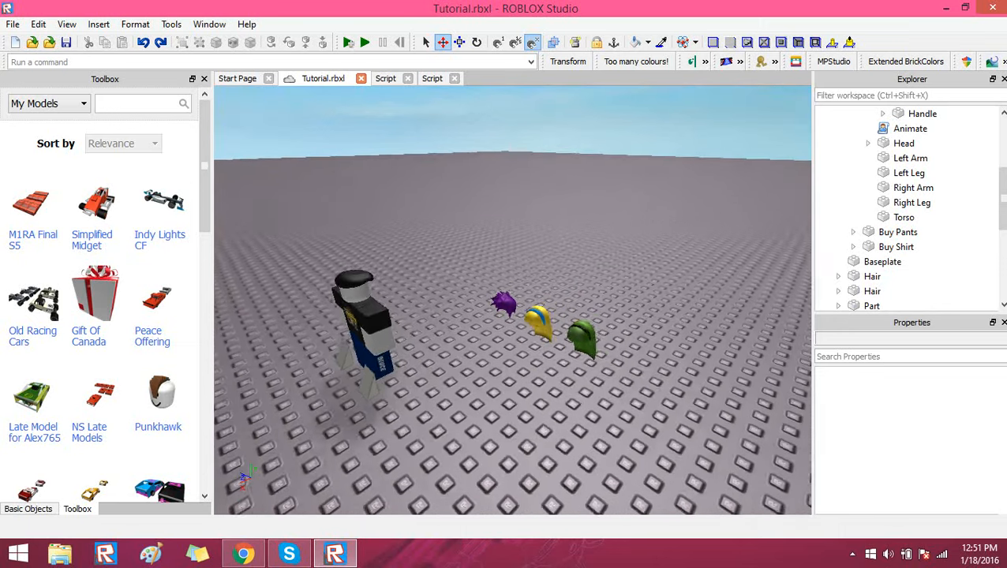
Expand the purple hair Part and copy the MeshId of its Mesh
scroll(343, 335, "up", 2)
left_click(501, 304)
left_click(838, 291)
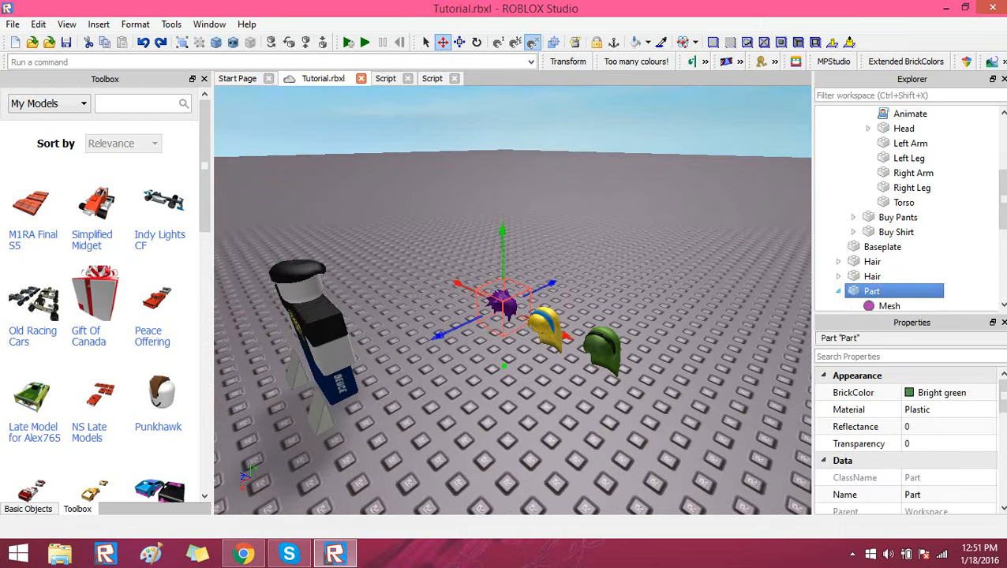
scroll(860, 262, "down", 2)
left_click(889, 217)
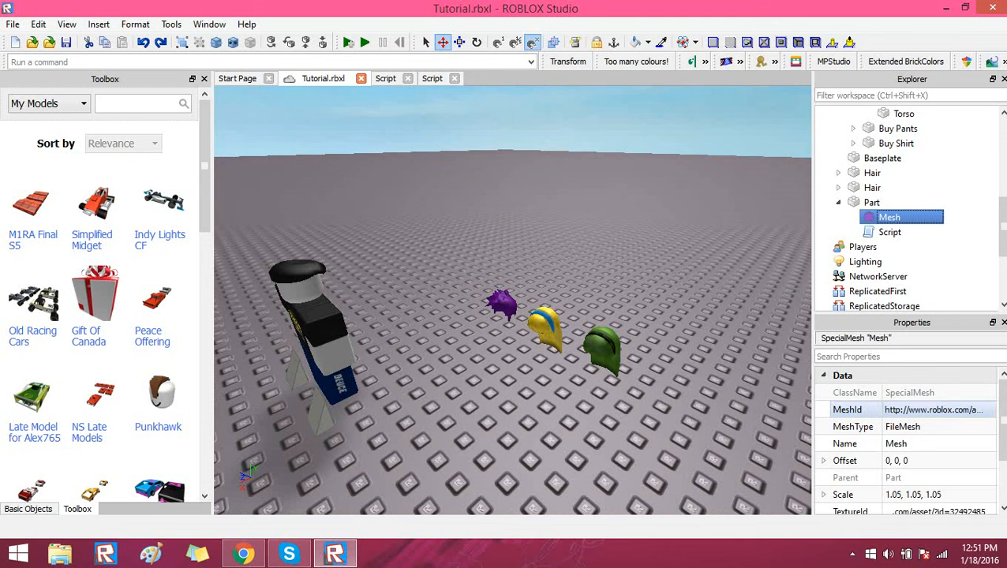
left_click(934, 409)
key("ctrl+c")
Paste the copied asset link, ending in id=16627529, as the MeshId of the Mesh inside the mannequin's Hat Handle
left_click(647, 316)
key("a")
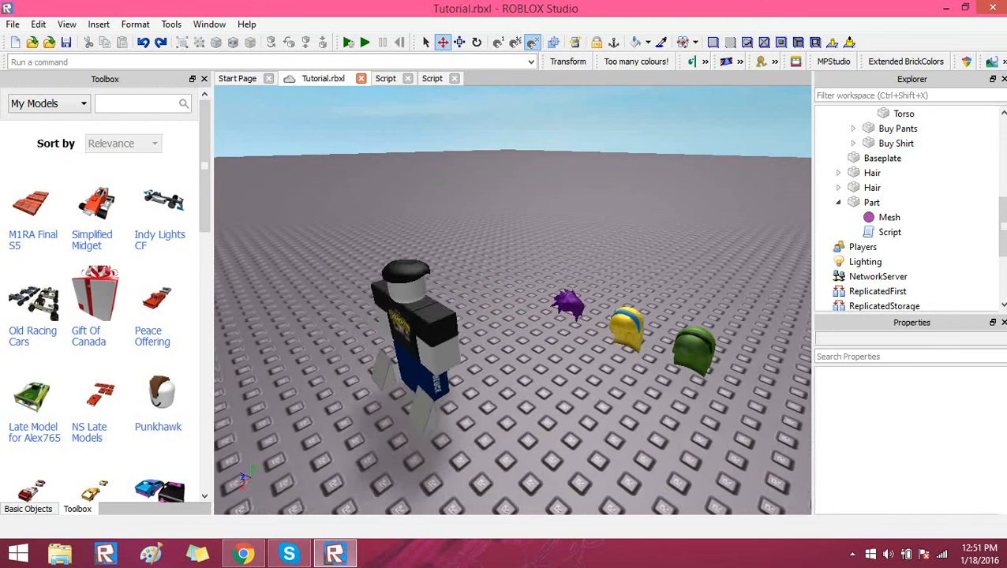
left_click(516, 270)
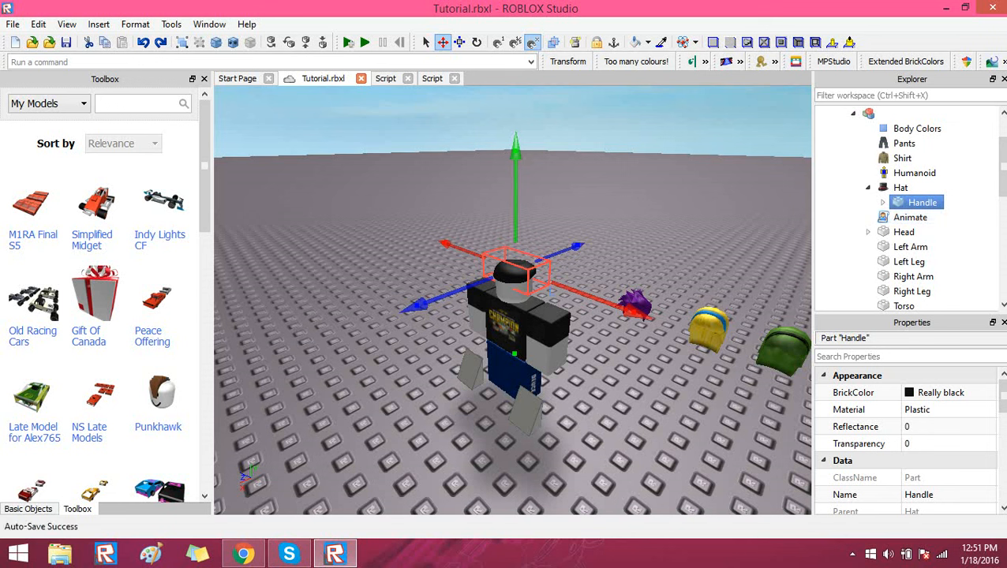
left_click(883, 203)
left_click(932, 217)
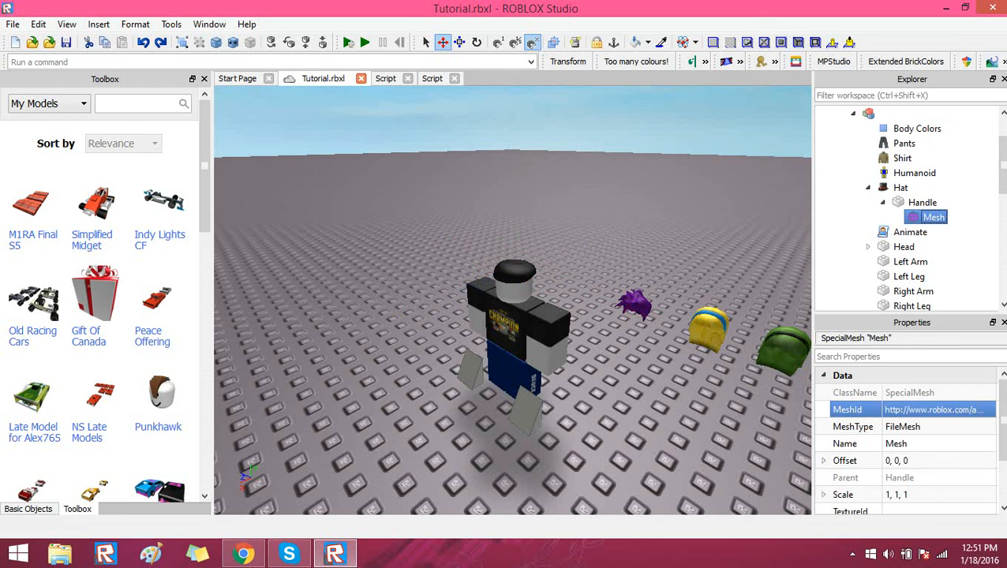
left_click(939, 409)
key("ctrl+v")
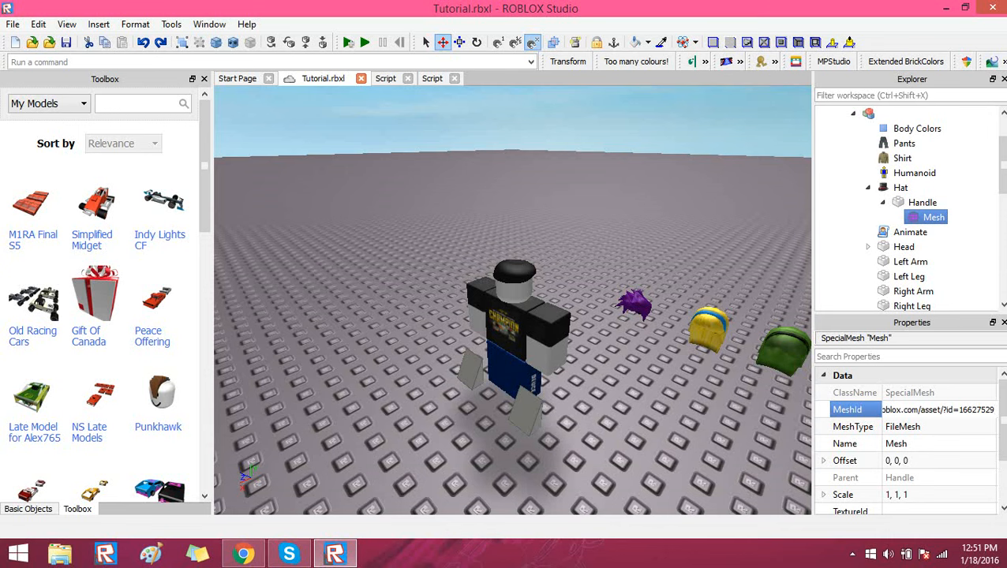
key("Return")
left_click(600, 378)
Nudge the Hat's Handle slightly down and along its front-to-back axis to seat the spiky hair on the mannequin's head
right_click_drag(599, 379, 572, 232)
left_click(572, 230)
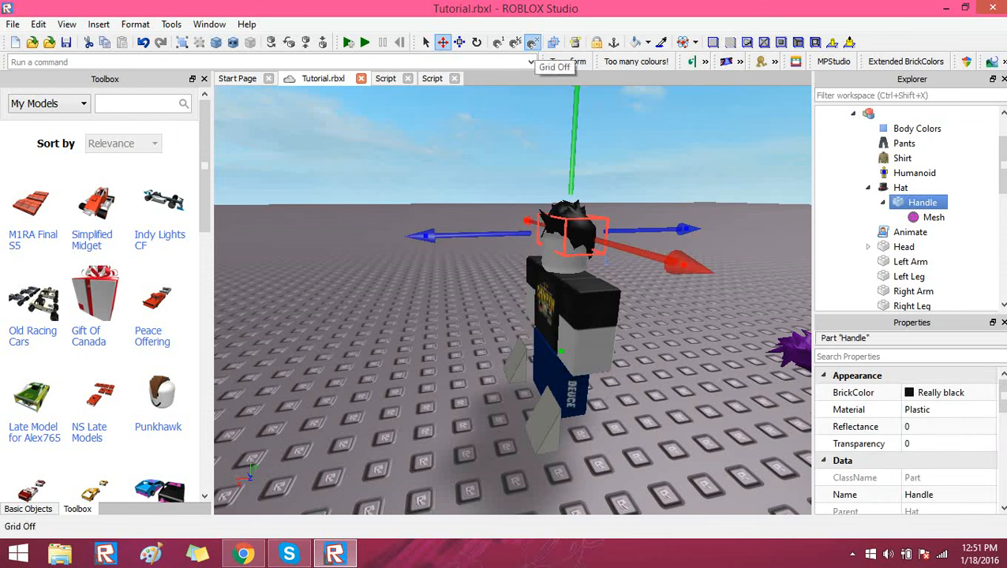
left_click_drag(571, 171, 571, 173)
left_click_drag(427, 239, 420, 239)
right_click_drag(426, 264, 355, 272)
left_click(598, 257)
right_click_drag(603, 264, 531, 299)
scroll(531, 300, "up", 3)
left_click_drag(531, 301, 533, 306)
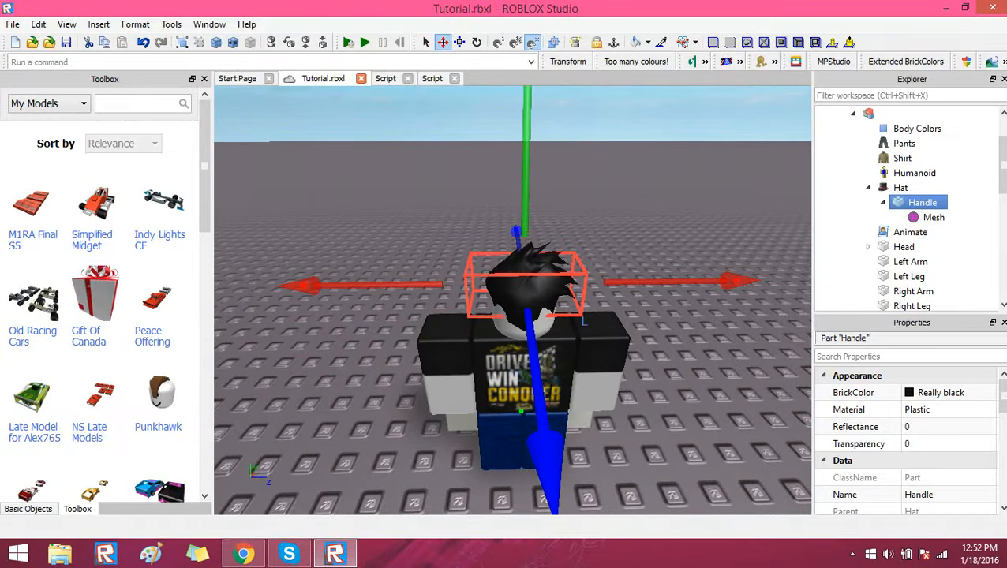
scroll(541, 309, "down", 3)
right_click_drag(540, 310, 671, 285)
scroll(635, 286, "up", 3)
left_click(536, 237)
Copy the TextureId of the Mesh inside the loose purple hair Part
scroll(537, 261, "down", 4)
scroll(505, 277, "up", 4)
right_click_drag(537, 261, 552, 288)
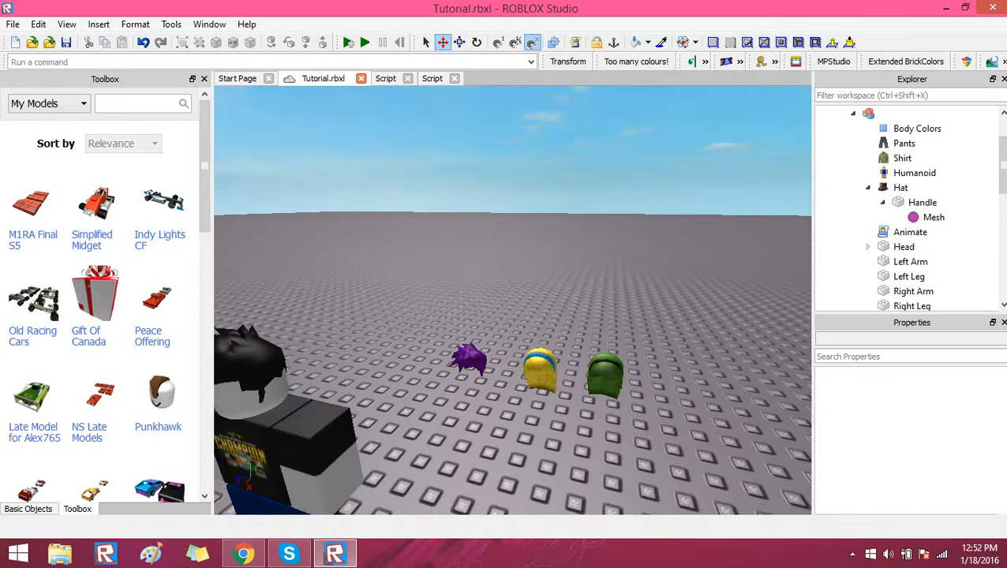
scroll(513, 316, "down", 3)
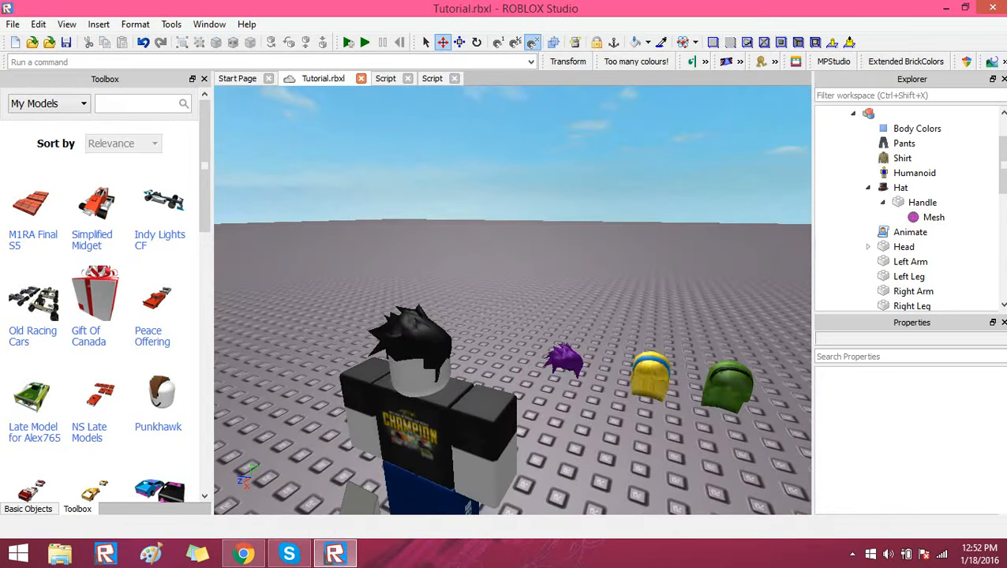
left_click(562, 362)
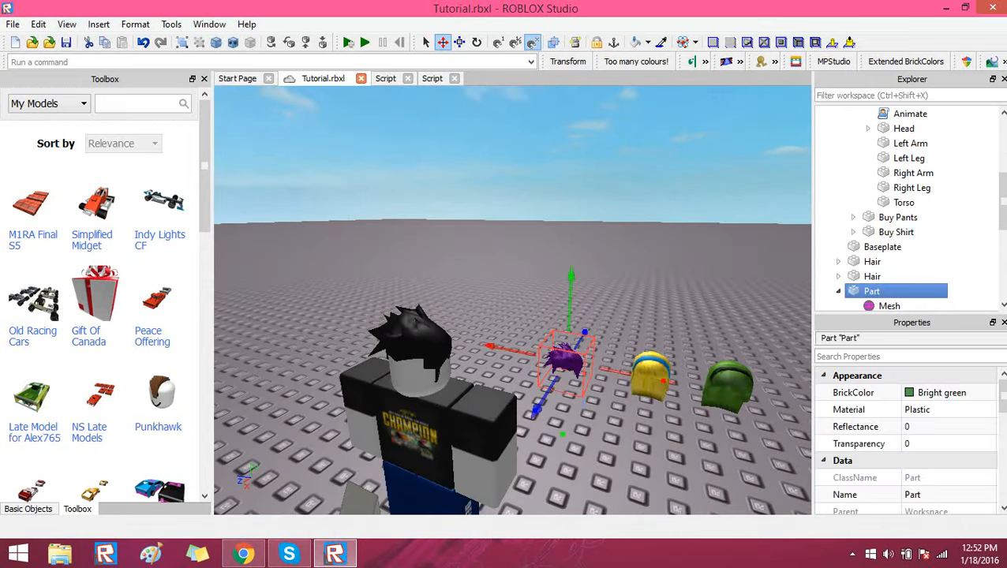
scroll(892, 276, "down", 2)
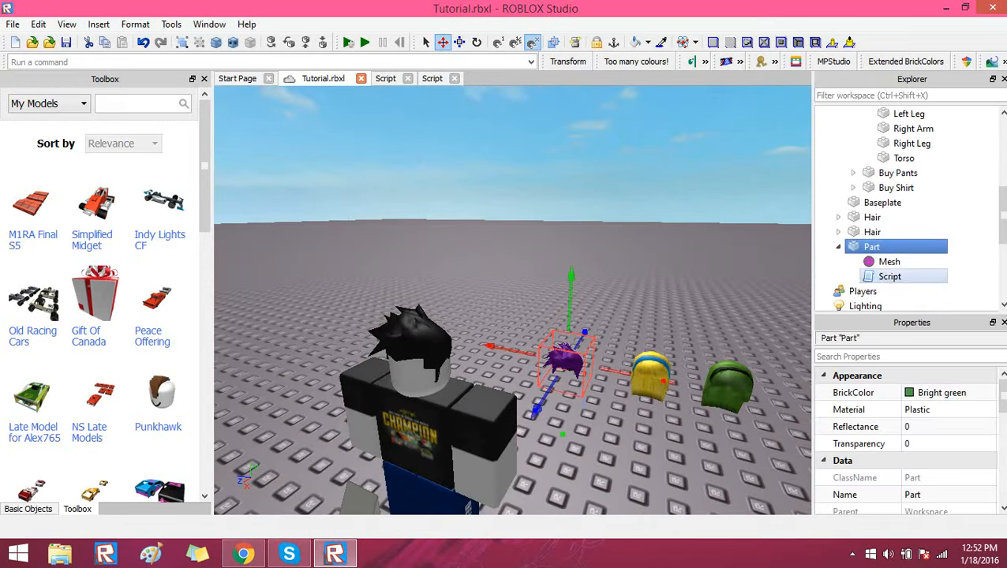
left_click(890, 217)
scroll(908, 427, "down", 1)
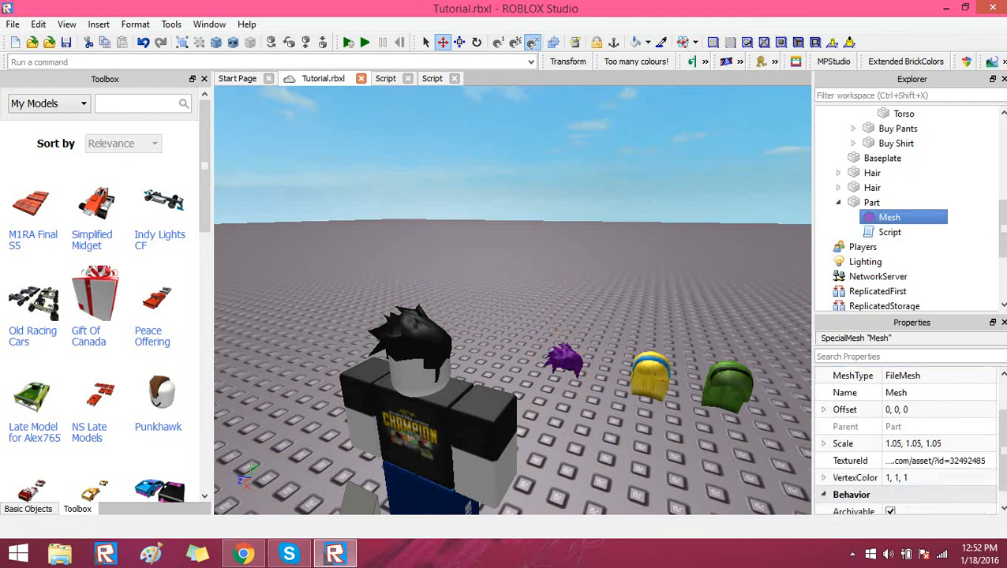
left_click(872, 203)
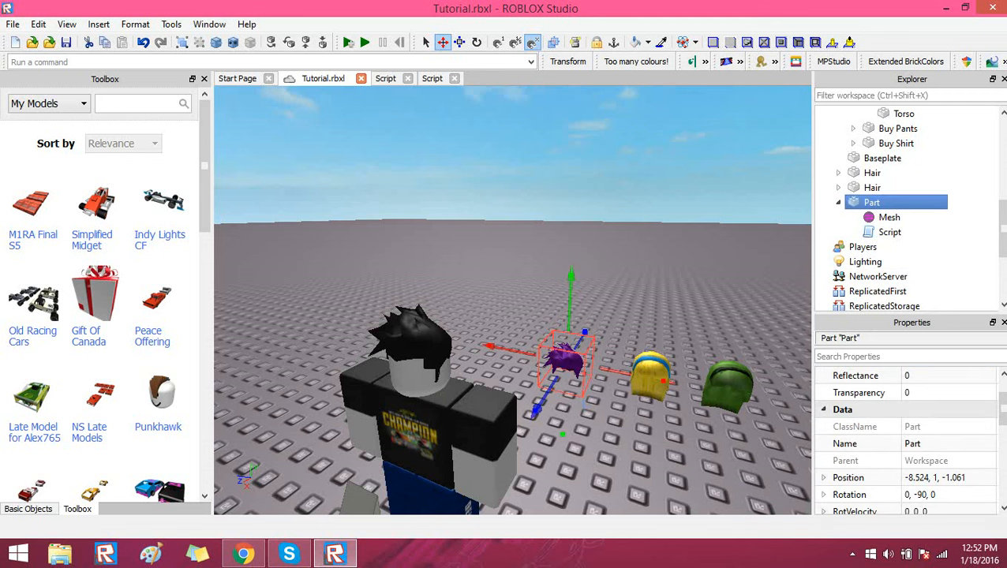
left_click(889, 216)
left_click(938, 461)
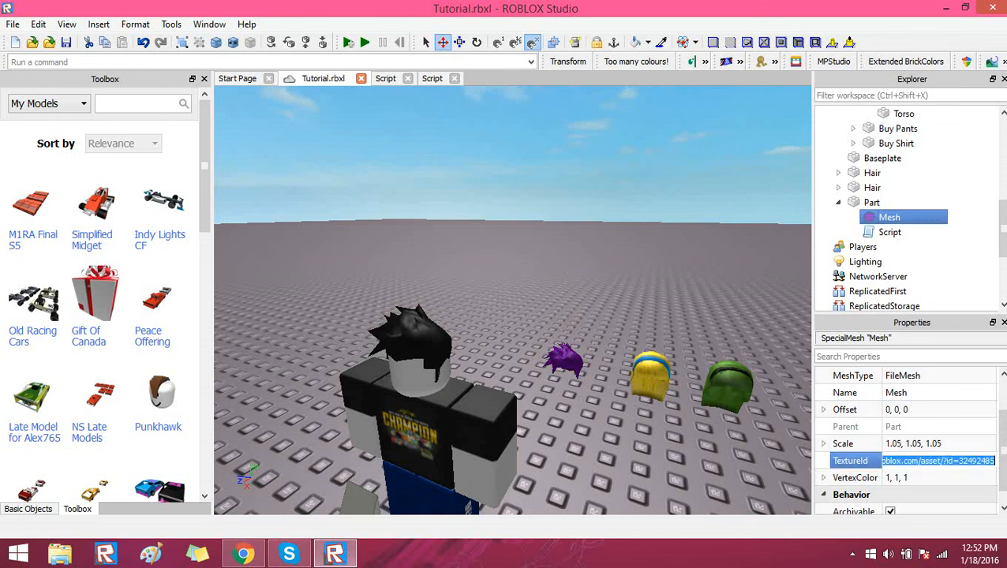
left_click(587, 296)
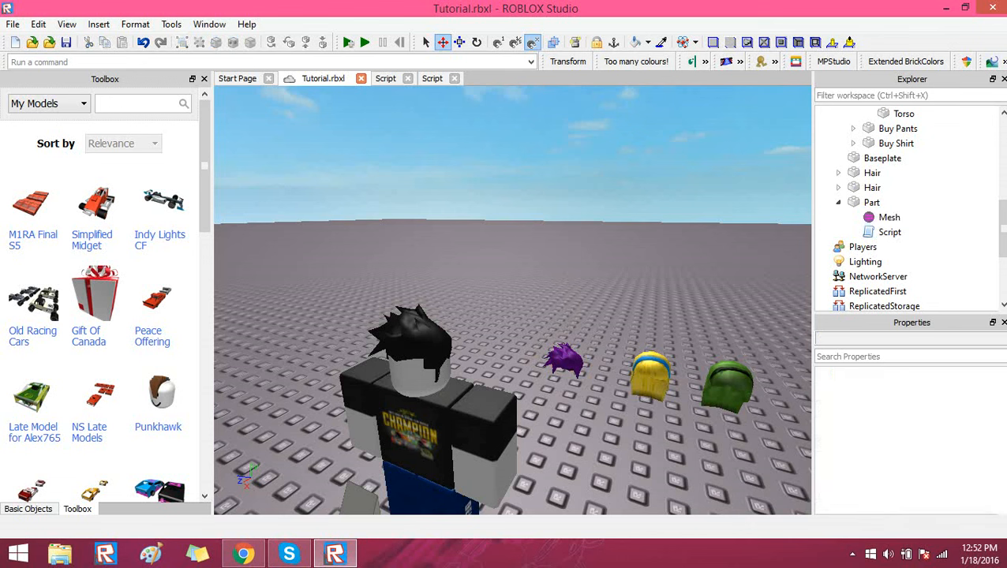
left_click(415, 340)
left_click(414, 339, "alt")
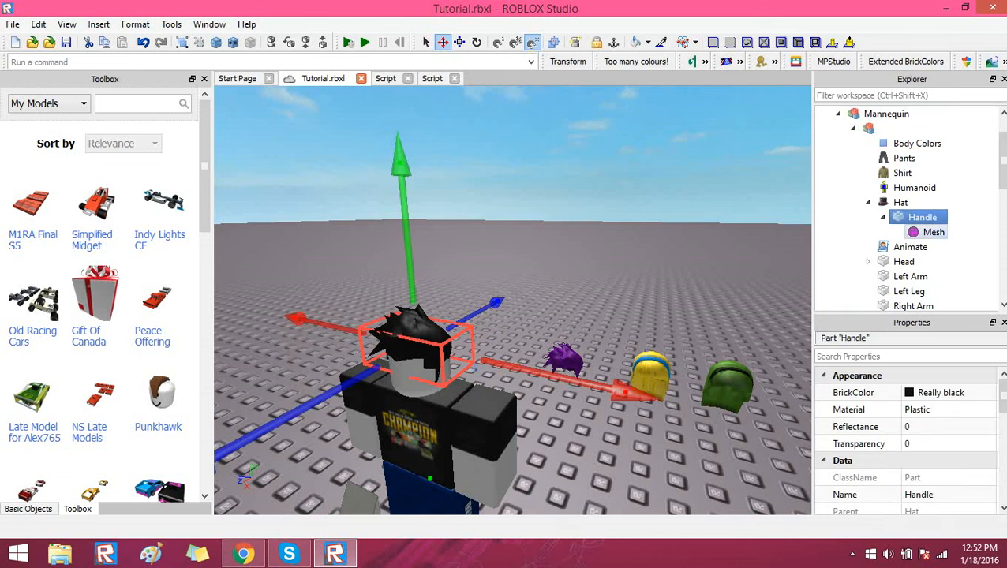
left_click(931, 232)
scroll(924, 424, "down", 2)
type("http://www.roblox.com/asset/?id=32492485")
key("Return")
left_click(631, 316)
Copy the MeshId of the Mesh inside the loose yellow Hair part with the blue headband
mouse_move(631, 315)
right_mouse_down()
mouse_move(694, 296)
mouse_move(648, 307)
right_mouse_up()
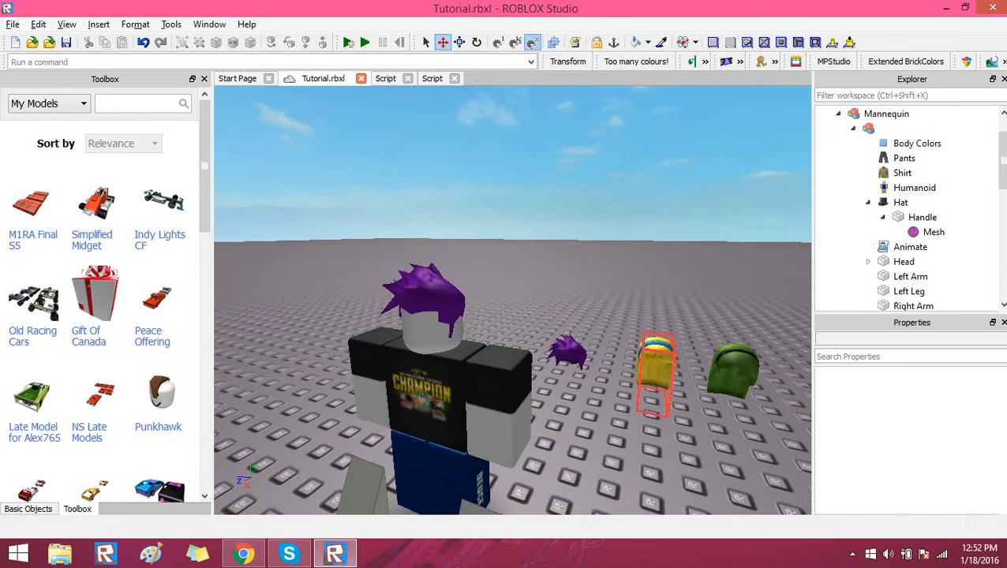
right_click_drag(657, 364, 620, 360)
left_click(619, 367)
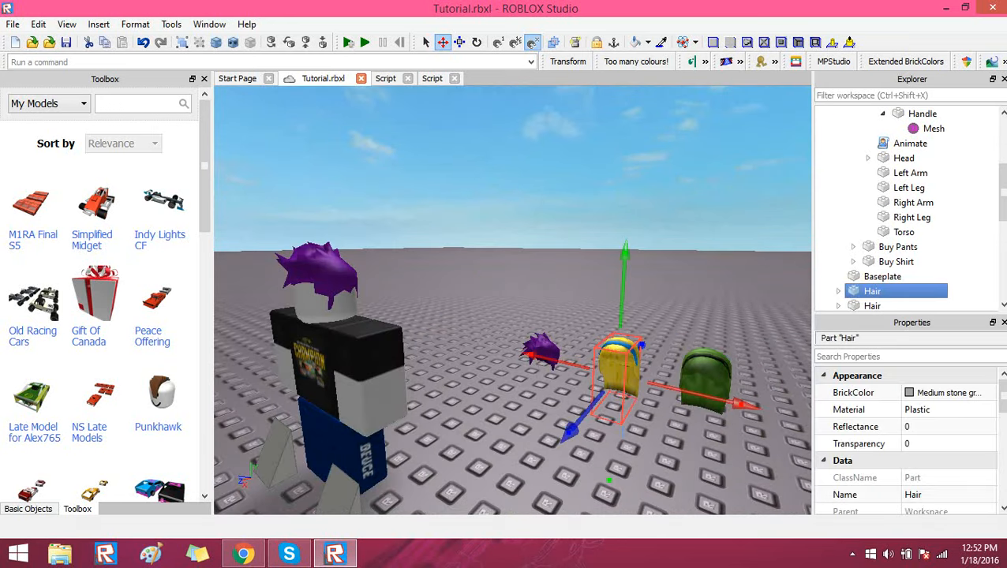
left_click(838, 291)
scroll(868, 291, "down", 2)
left_click(889, 217)
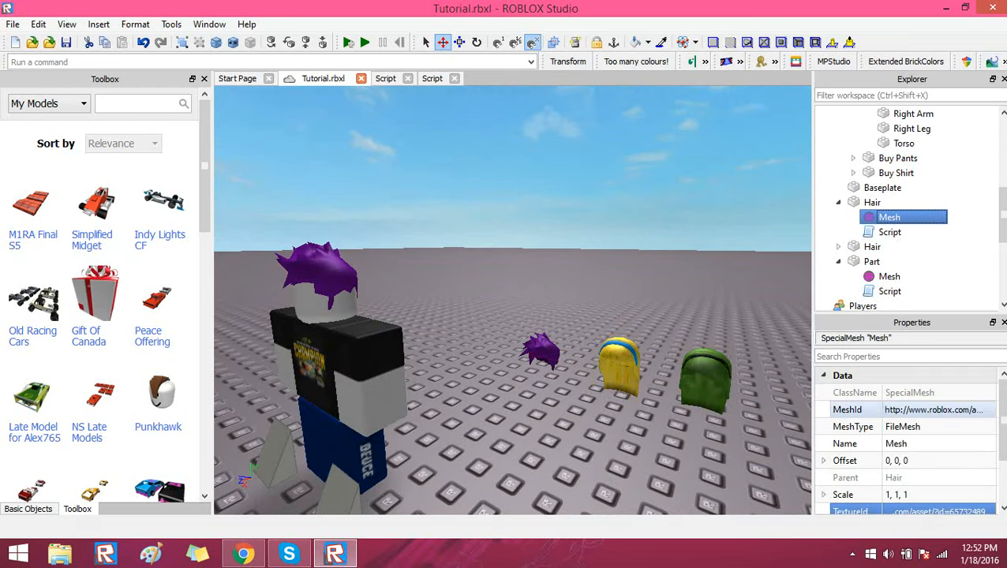
left_click(937, 409)
key("ctrl+c")
Replace the MeshId of the Mesh in the mannequin's Hat Handle with the copied yellow hair link
left_click(473, 260)
left_click(328, 274)
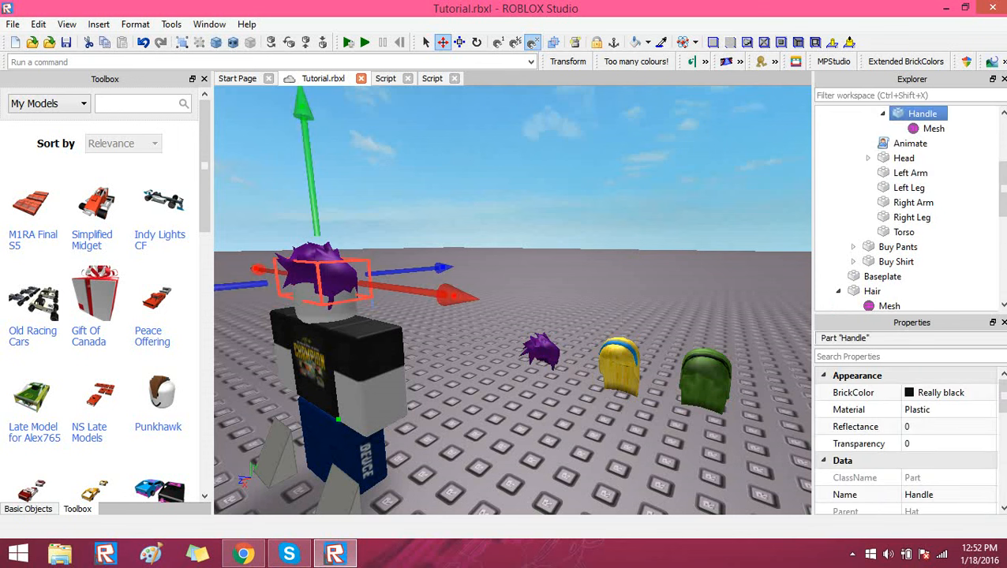
left_click(933, 129)
left_click(937, 409)
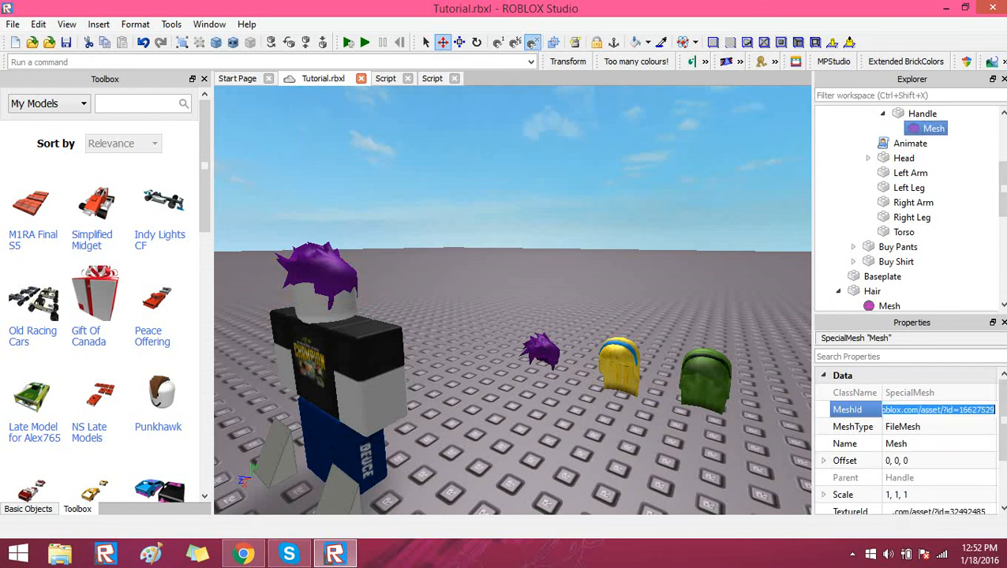
key("ctrl+v")
key("Return")
left_click(671, 308)
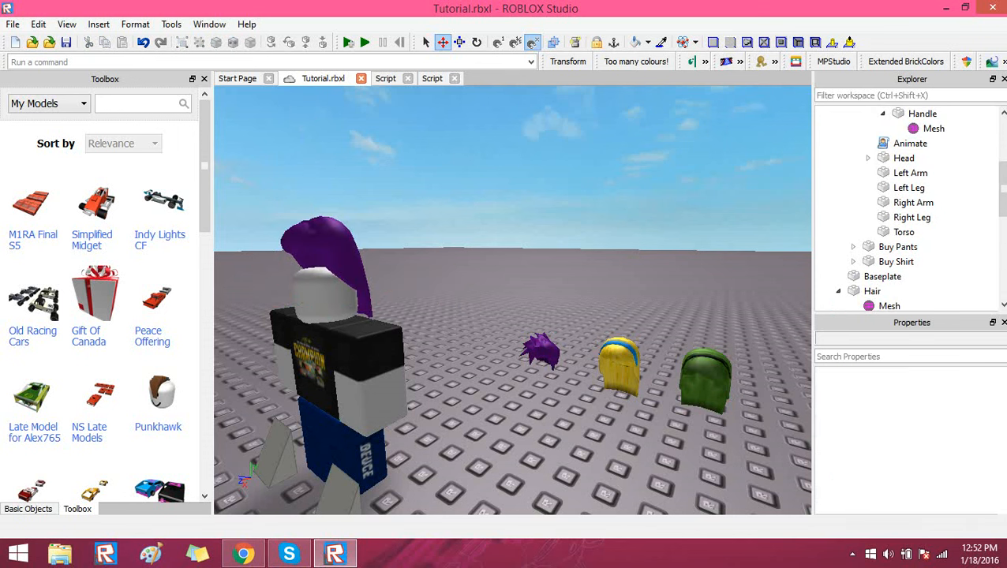
Copy the TextureId of the Mesh inside the loose yellow Hair part
left_click(620, 366)
scroll(908, 267, "down", 2)
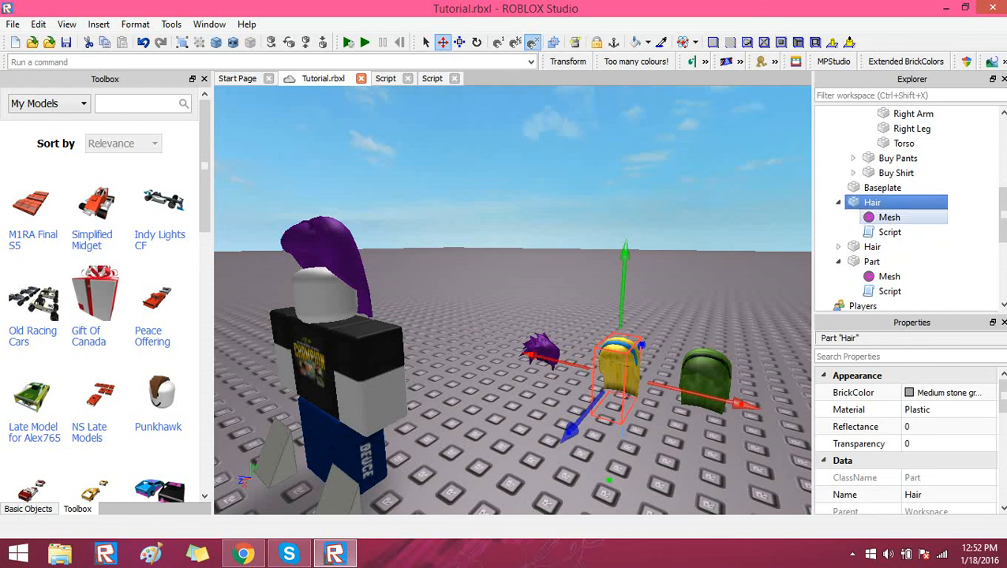
left_click(892, 217)
scroll(935, 426, "down", 1)
left_click(937, 461)
key("ctrl+c")
left_click(757, 307)
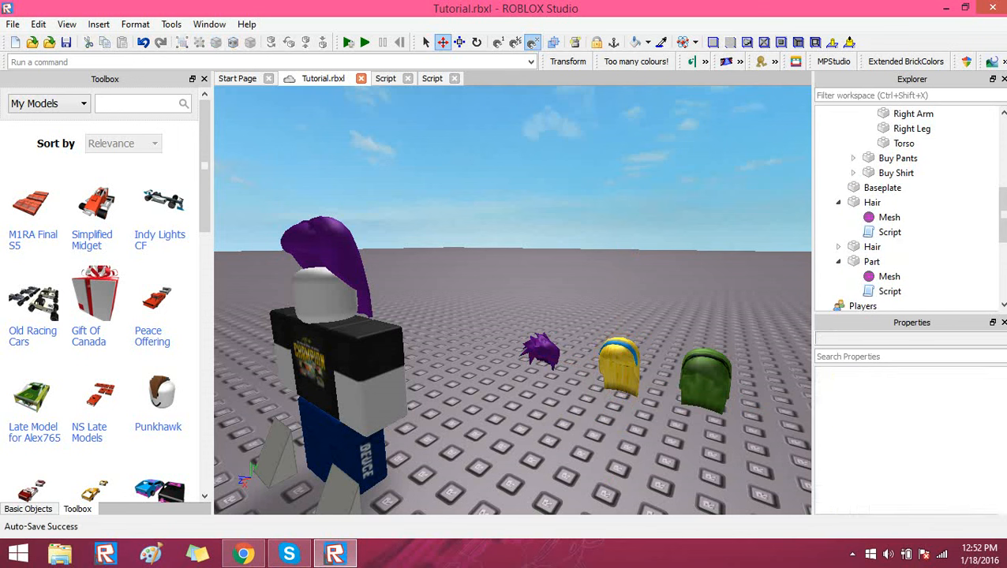
Paste the copied texture link, ending in id=65732489, as the TextureId of the Mesh in the mannequin's Hat Handle
left_click(324, 268)
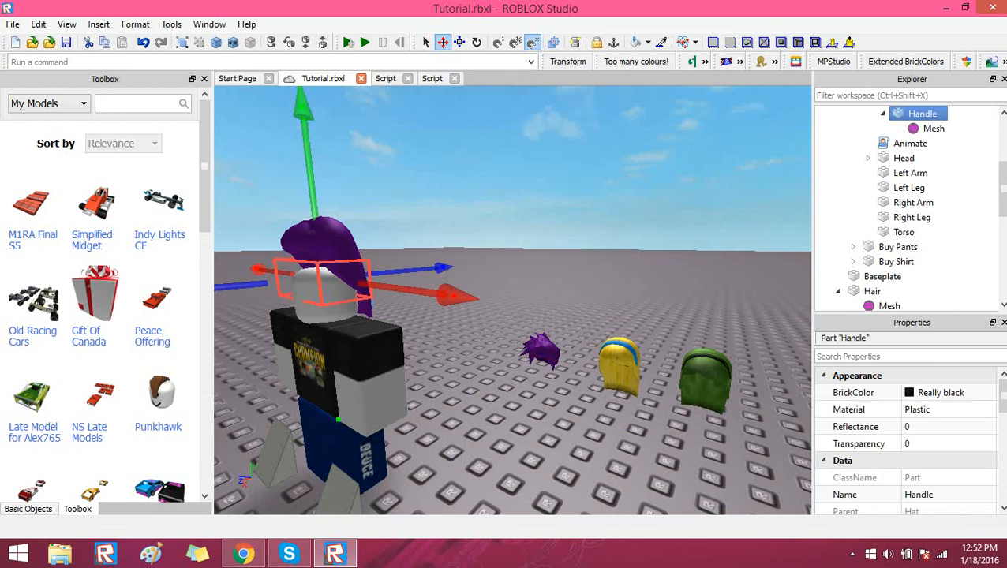
left_click(933, 128)
scroll(935, 426, "down", 1)
left_click(937, 461)
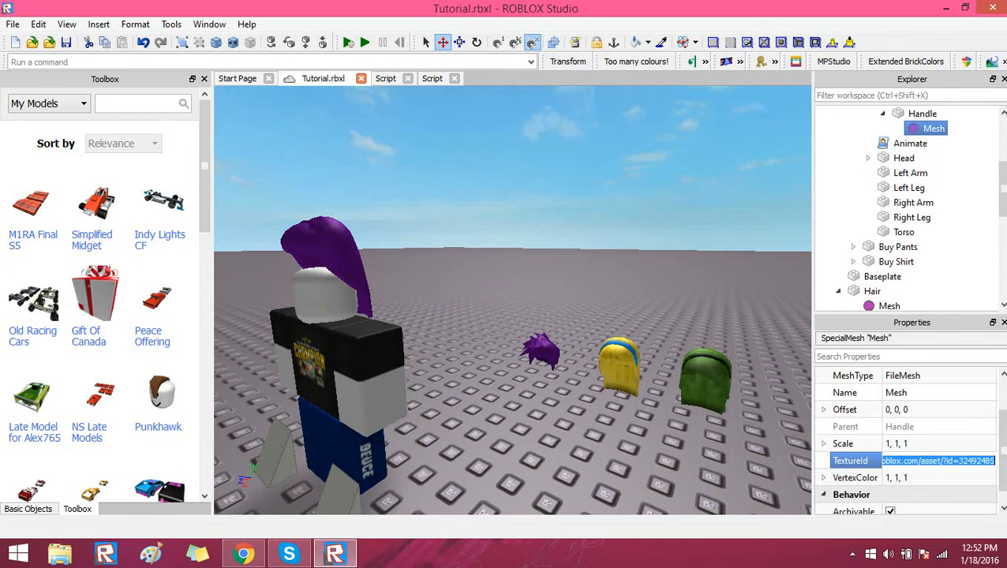
key("ctrl+v")
key("Return")
left_click(513, 300)
right_click_drag(513, 300, 552, 299)
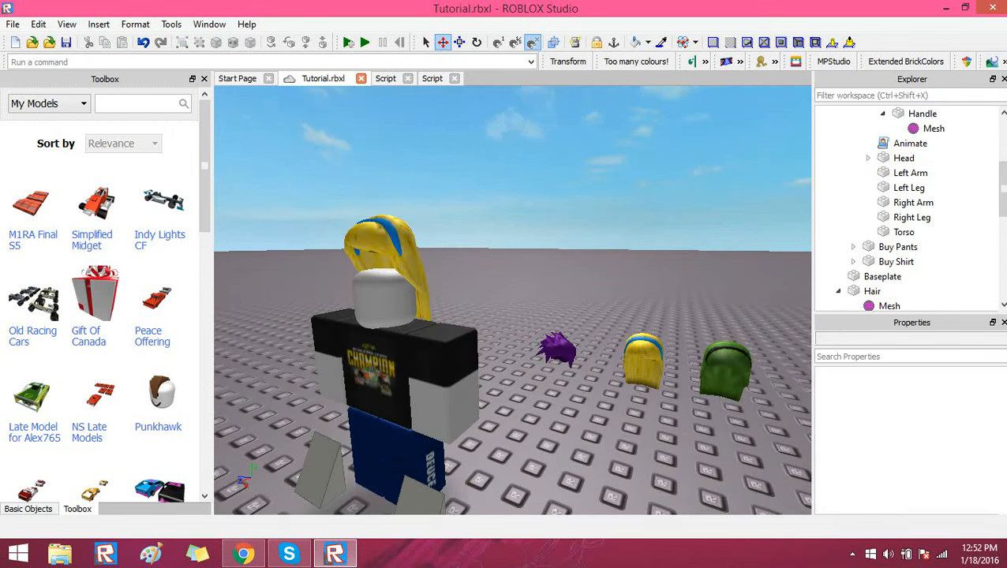
Lower the Hat's Handle slightly to seat the long yellow hair on the mannequin's head
left_click(402, 275)
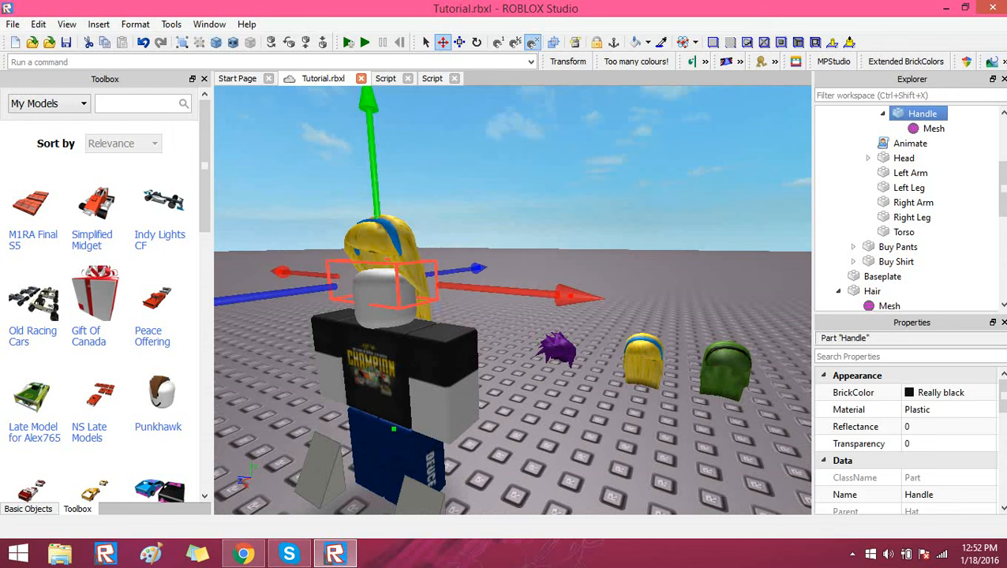
left_click_drag(368, 100, 371, 142)
right_click_drag(504, 260, 544, 205)
left_click(505, 261)
scroll(513, 300, "down", 3)
right_click_drag(505, 237, 631, 276)
scroll(512, 300, "up", 3)
right_click_drag(513, 276, 603, 304)
scroll(513, 299, "down", 3)
scroll(513, 300, "down", 3)
scroll(512, 300, "up", 3)
right_click_drag(512, 299, 426, 292)
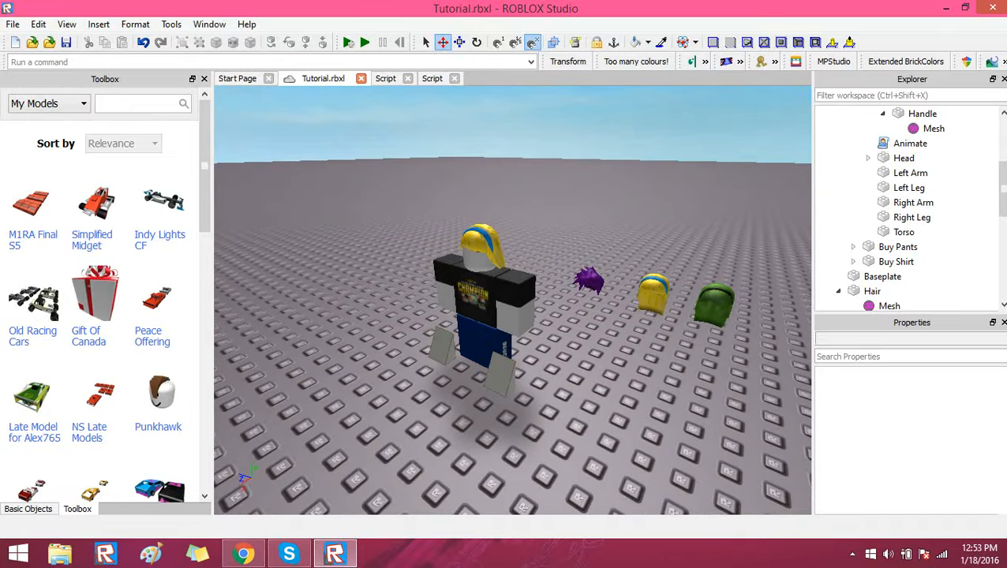
Apply the 19 Roofback decal from My Decals to the front of the Buy Pants wedge
left_click(47, 103)
left_click(31, 167)
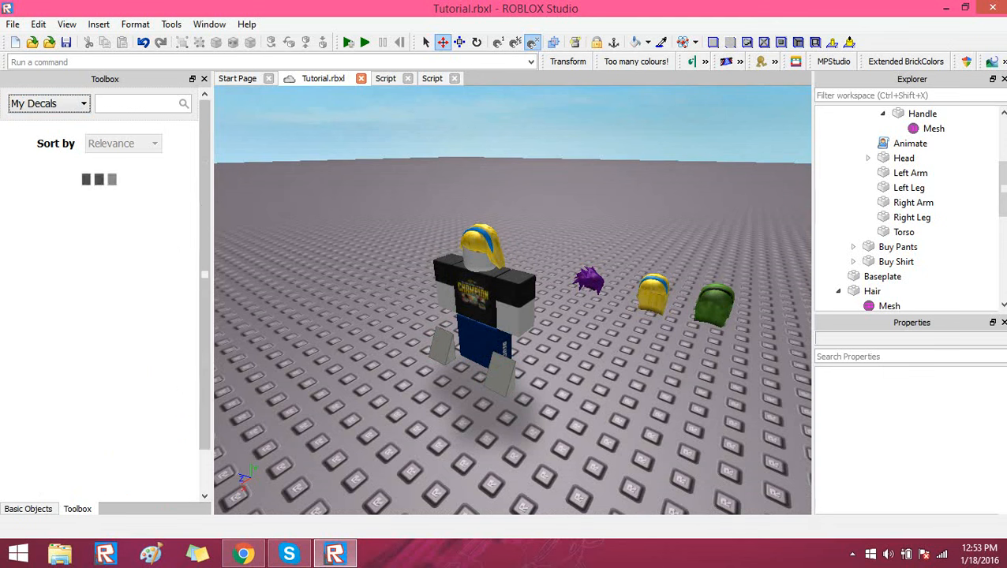
left_click(35, 201)
left_click(493, 379)
right_click_drag(494, 379, 522, 356)
scroll(523, 356, "up", 3)
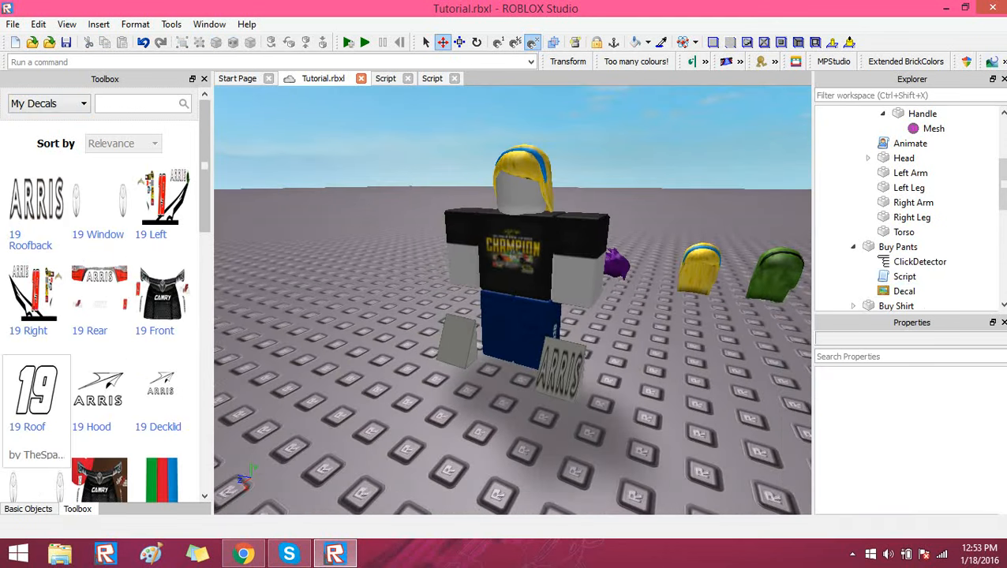
Try the 19 Roof decal on the Buy Shirt wedge and undo both decal placements
left_click(37, 394)
left_click(455, 342)
right_click_drag(455, 341, 476, 352)
key("ctrl+z")
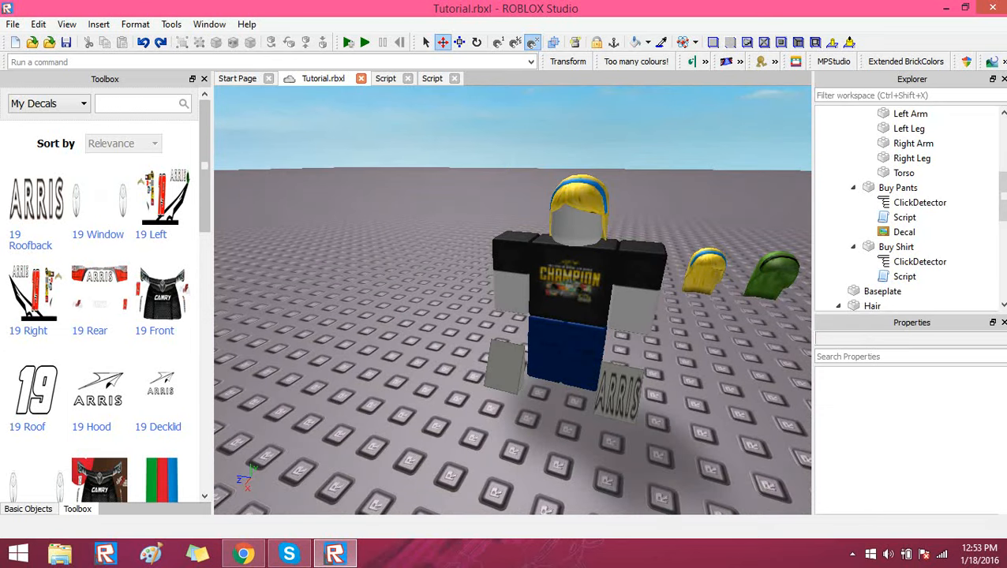
key("ctrl+z")
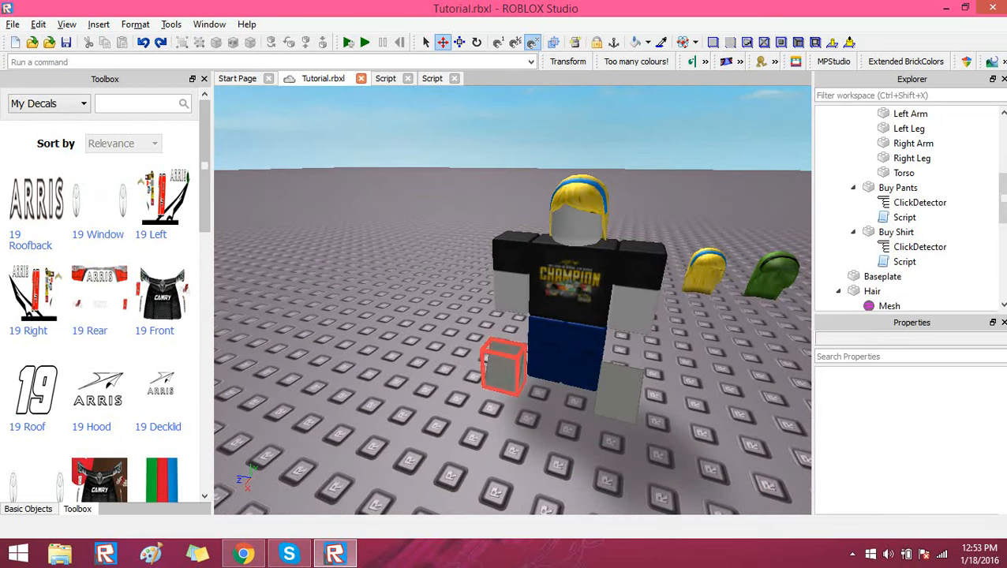
left_click(619, 394)
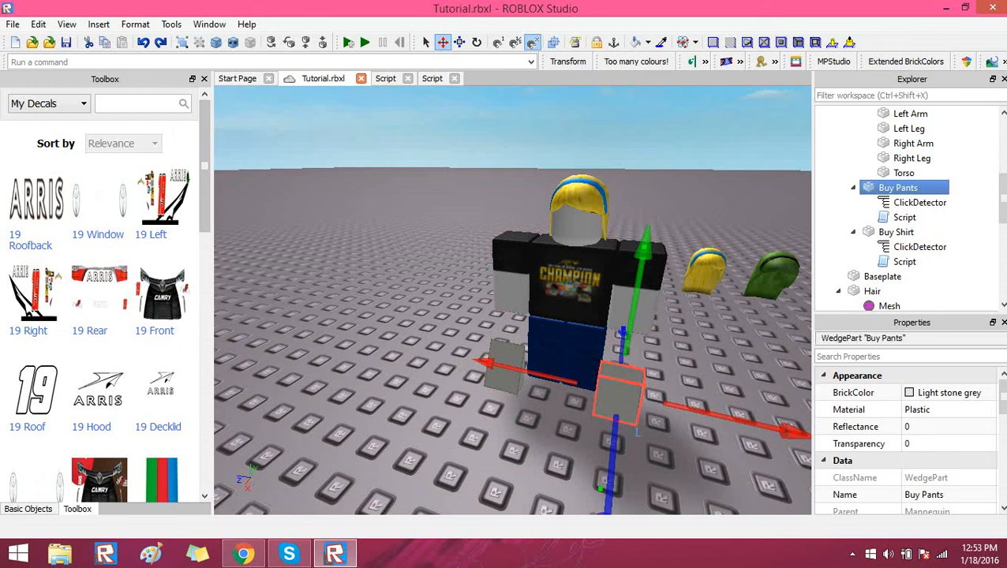
left_click(465, 323)
right_click_drag(466, 323, 418, 339)
key("w")
key("a")
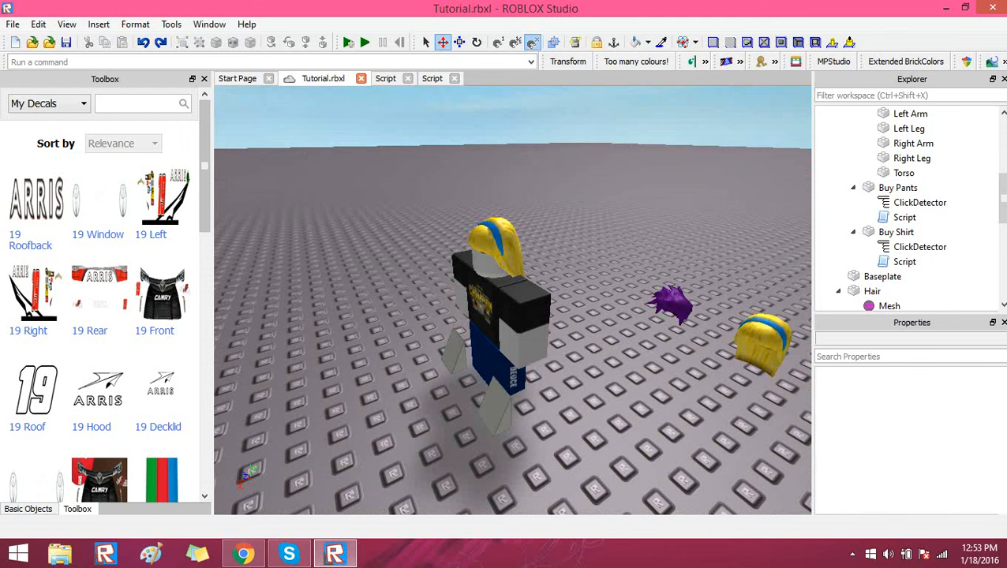
left_click(852, 555)
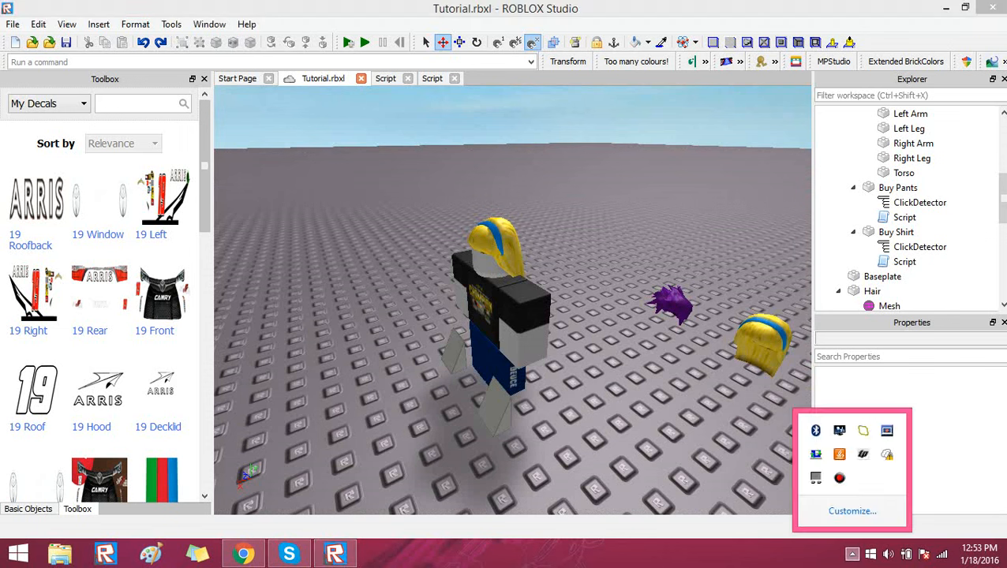
left_click(839, 478)
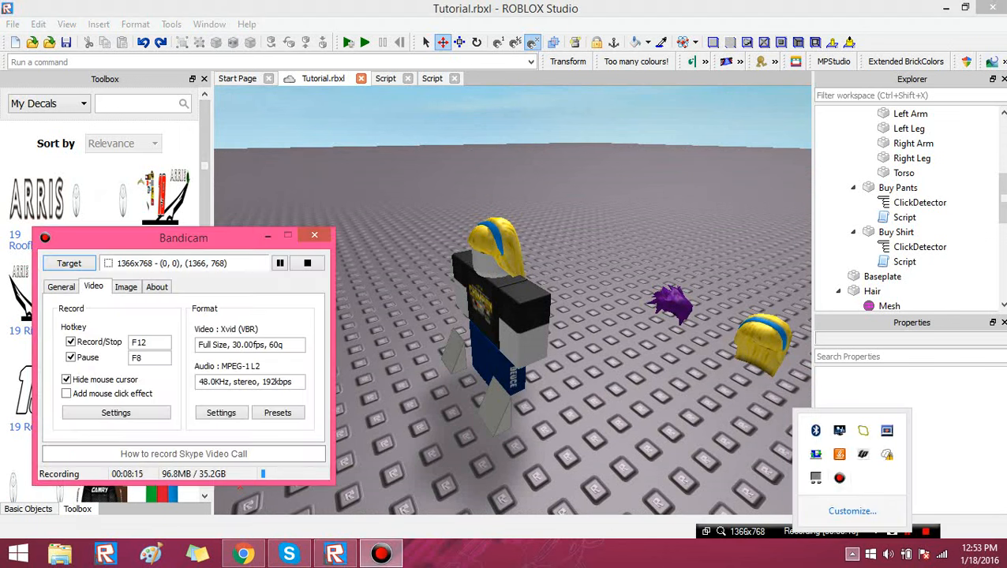
left_click(591, 355)
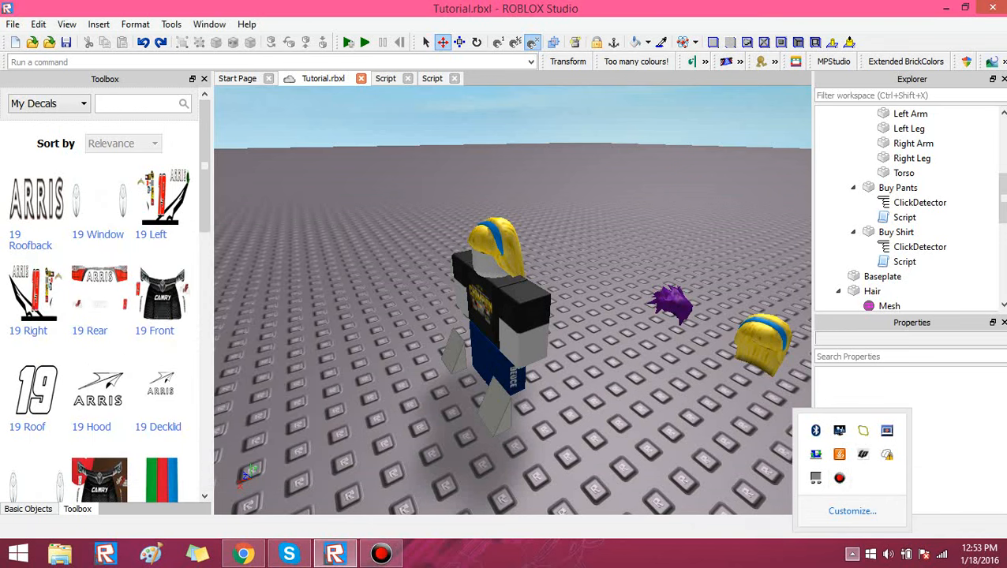
left_click(839, 478)
left_click(908, 532)
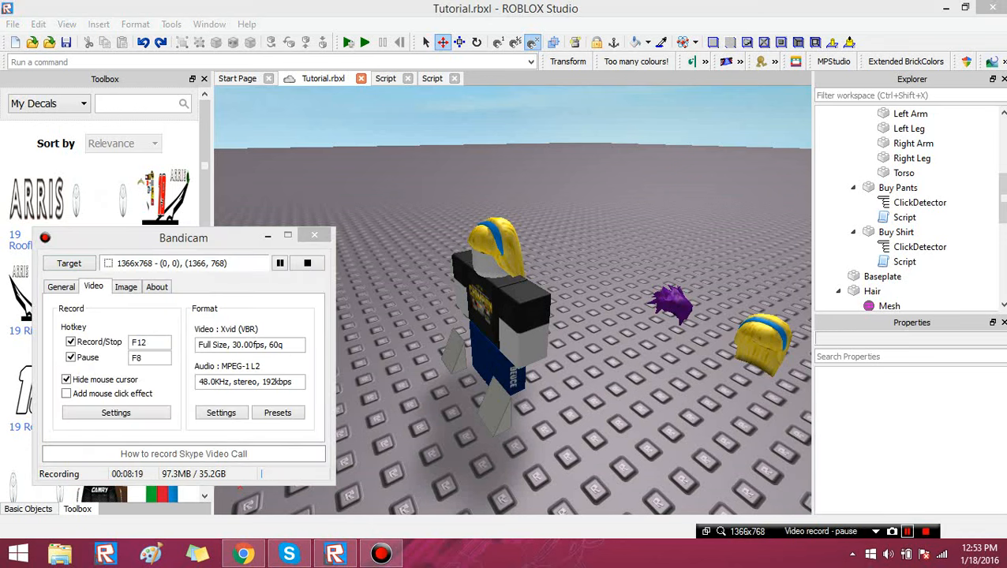
left_click(907, 531)
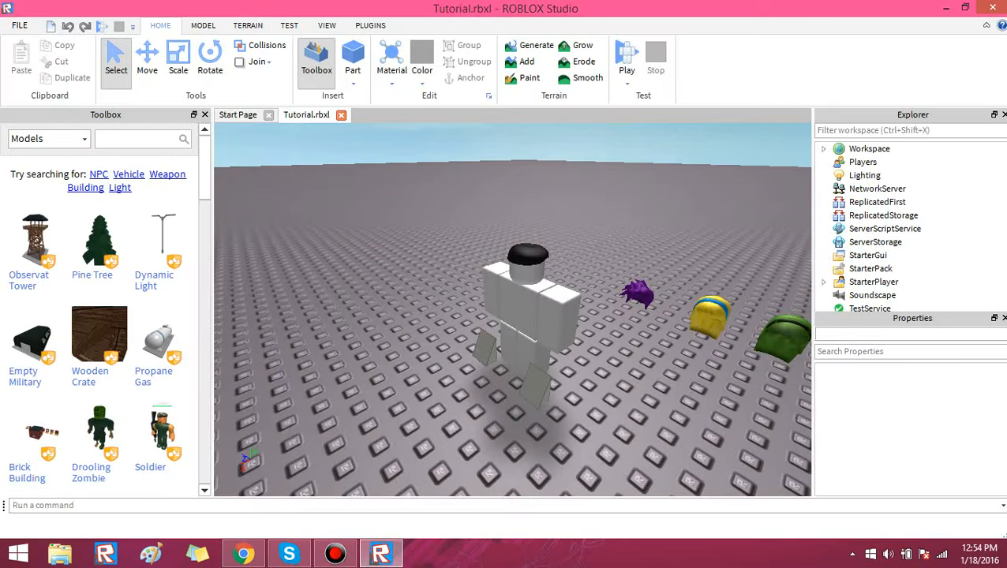
left_click(511, 377)
left_click(499, 342)
mouse_move(498, 342)
right_mouse_down()
mouse_move(509, 311)
mouse_move(568, 339)
mouse_move(511, 327)
right_mouse_up()
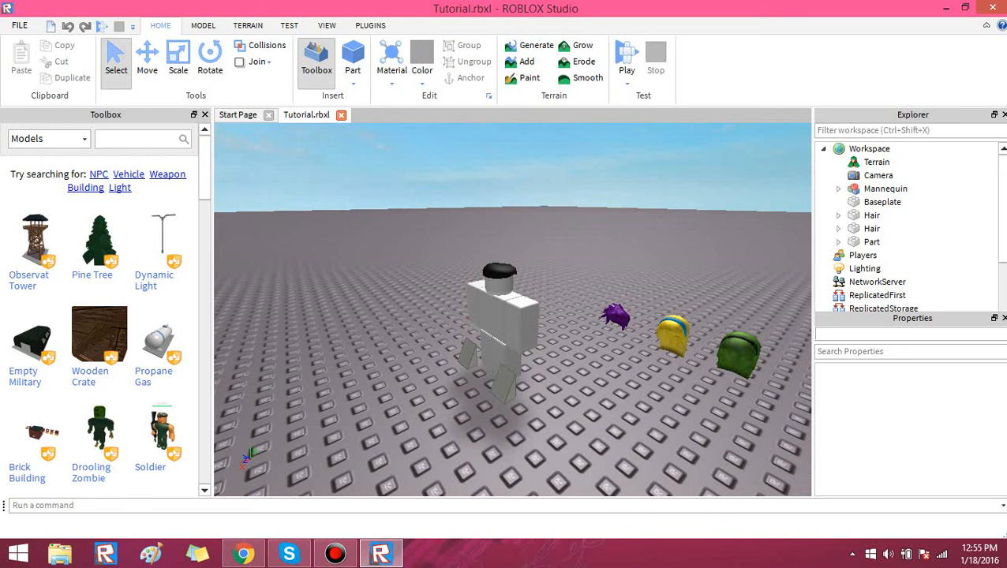
scroll(511, 327, "down", 3)
right_click_drag(511, 327, 552, 334)
scroll(552, 334, "up", 4)
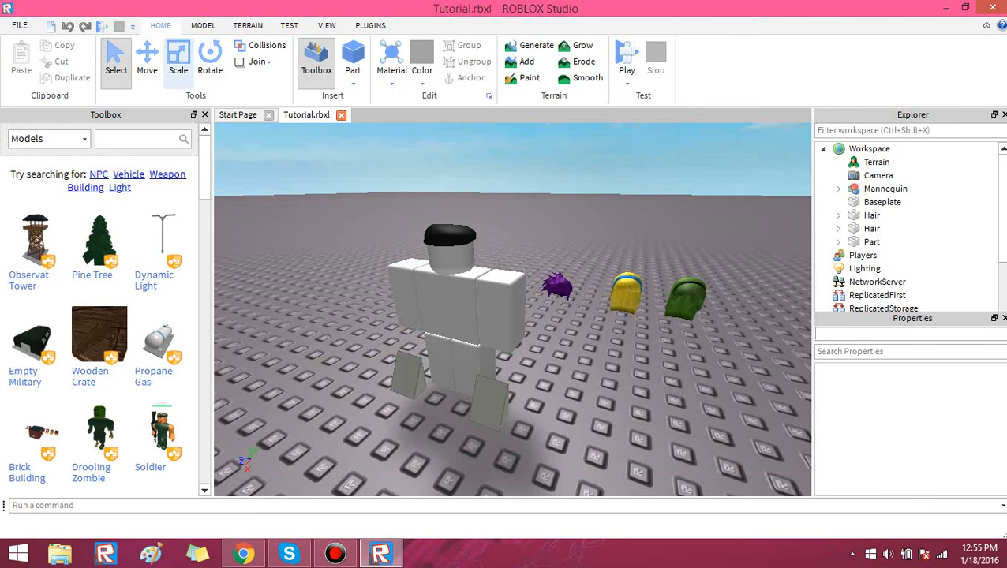
scroll(511, 316, "down", 3)
mouse_move(512, 315)
right_mouse_down()
mouse_move(497, 301)
mouse_move(521, 332)
right_mouse_up()
scroll(498, 302, "up", 2)
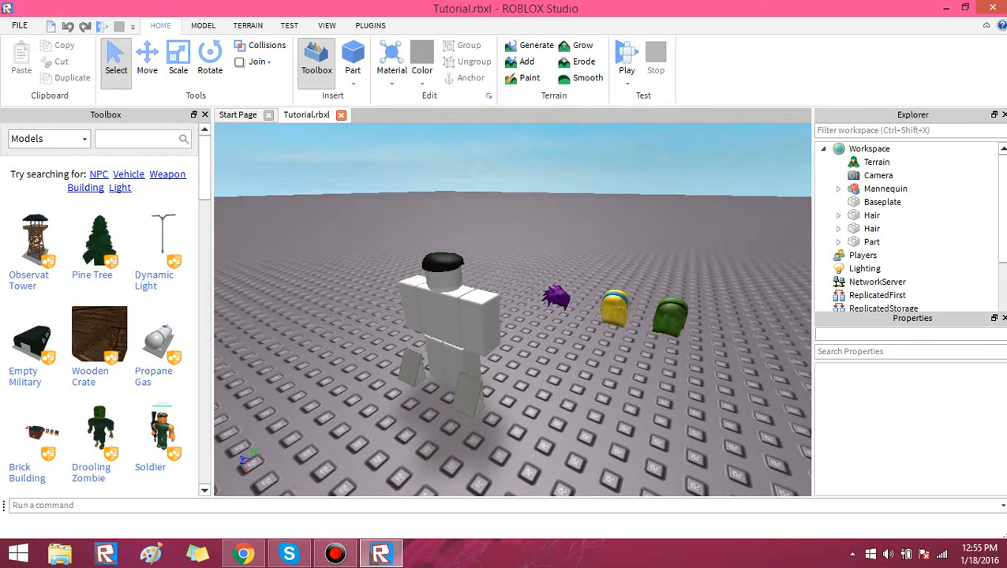
scroll(512, 316, "down", 4)
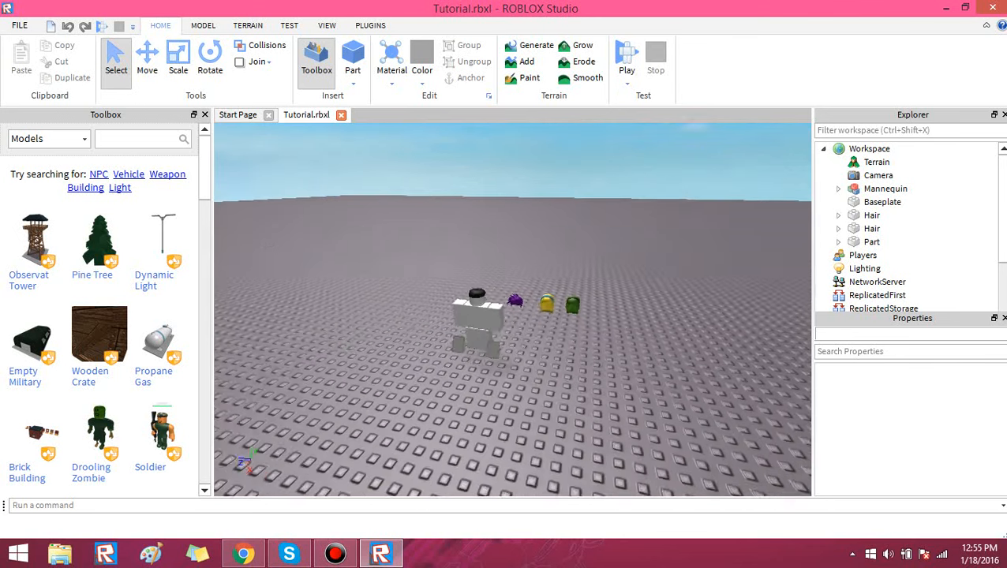
scroll(512, 315, "up", 5)
right_click_drag(512, 316, 537, 315)
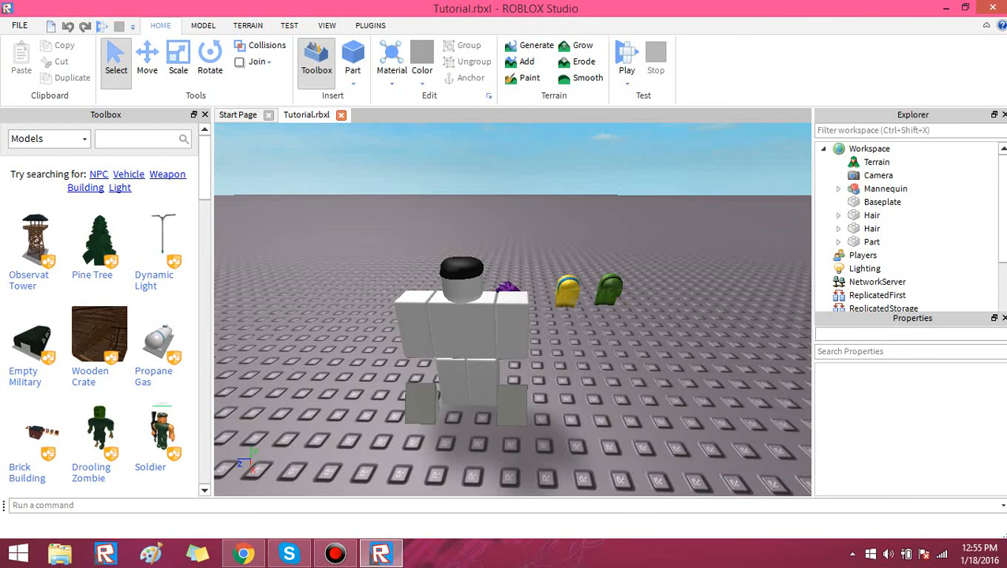
key("d")
right_click_drag(512, 315, 412, 312)
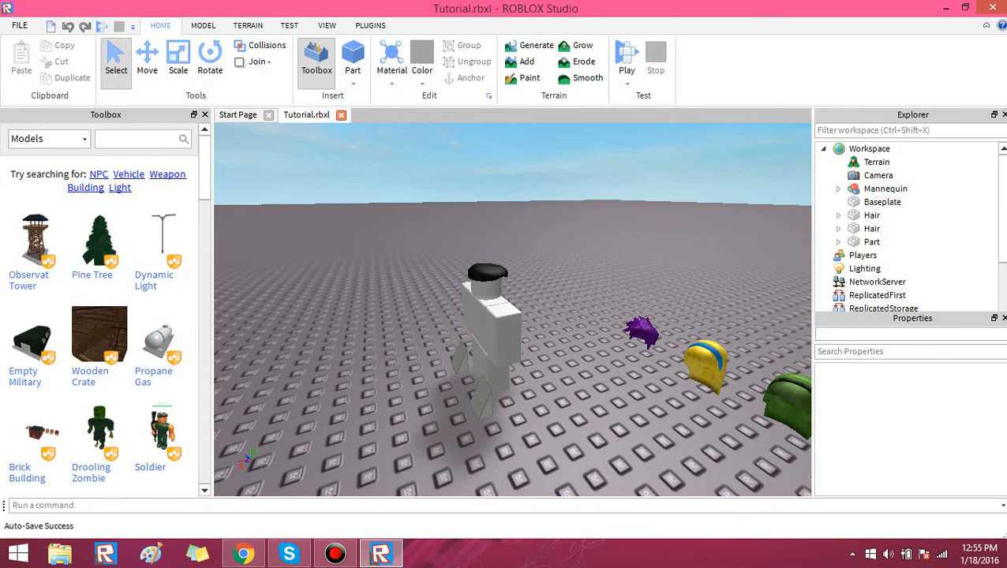
Switch to Chrome, browse the Pants and Shirts categories of the Roblox inventory, and return to ROBLOX Studio
left_click(243, 554)
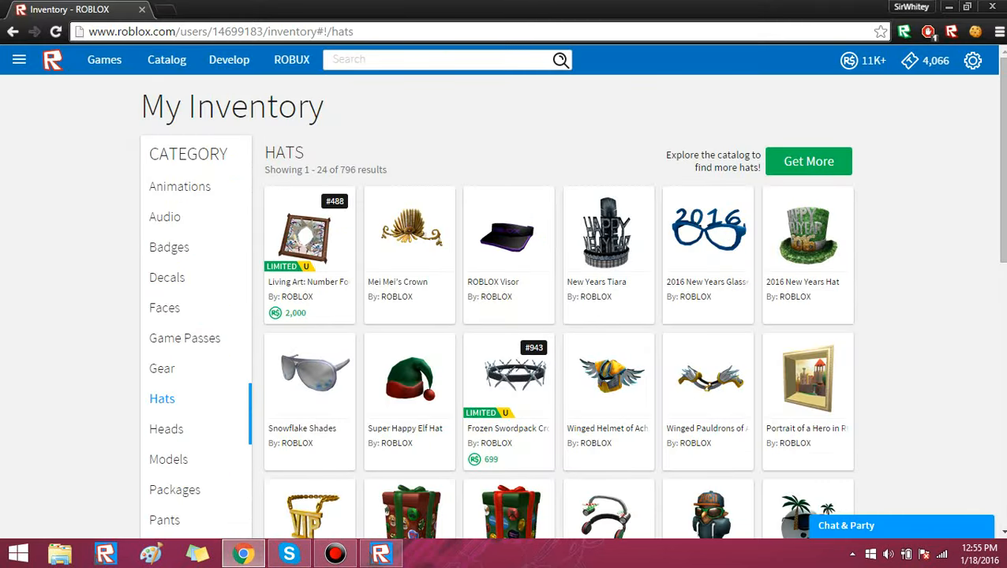
scroll(182, 379, "down", 2)
left_click(164, 372)
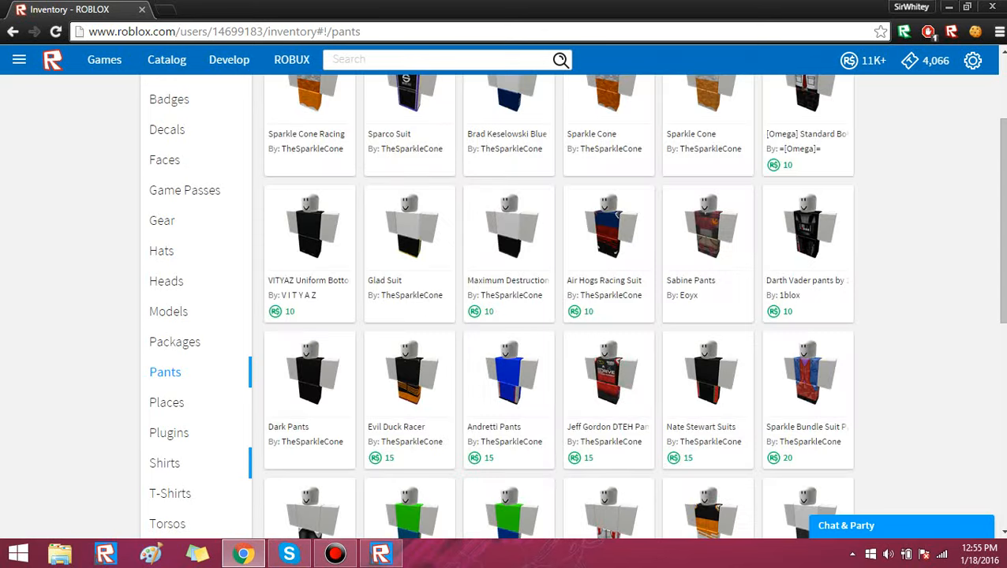
left_click(165, 463)
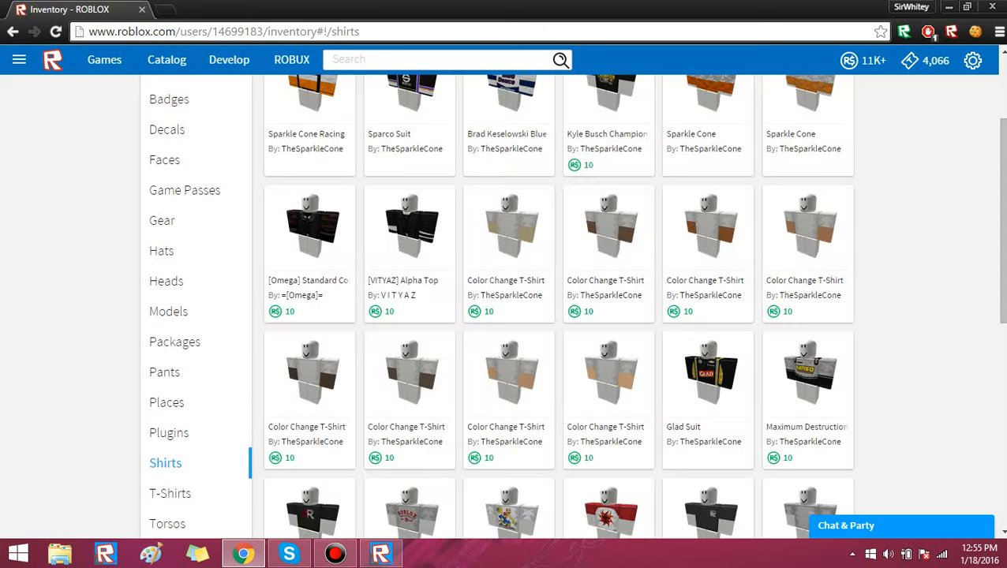
scroll(509, 401, "up", 2)
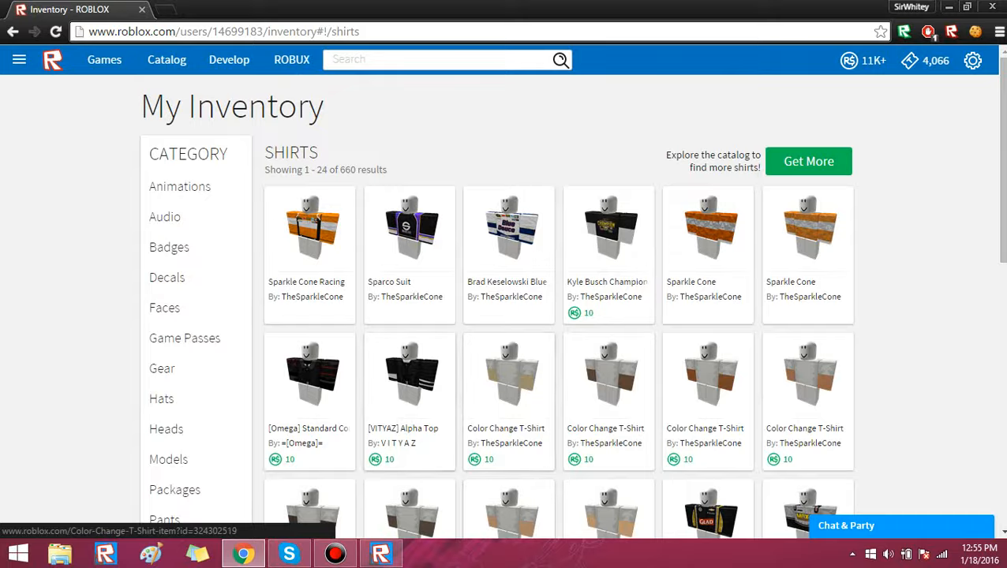
left_click(381, 554)
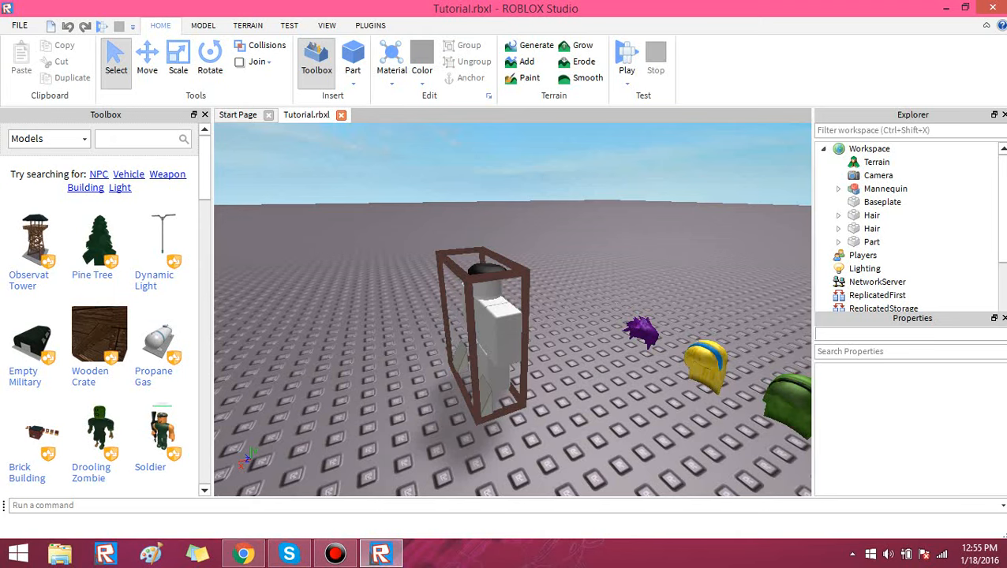
right_click_drag(490, 339, 525, 339)
scroll(525, 340, "up", 4)
scroll(525, 340, "down", 3)
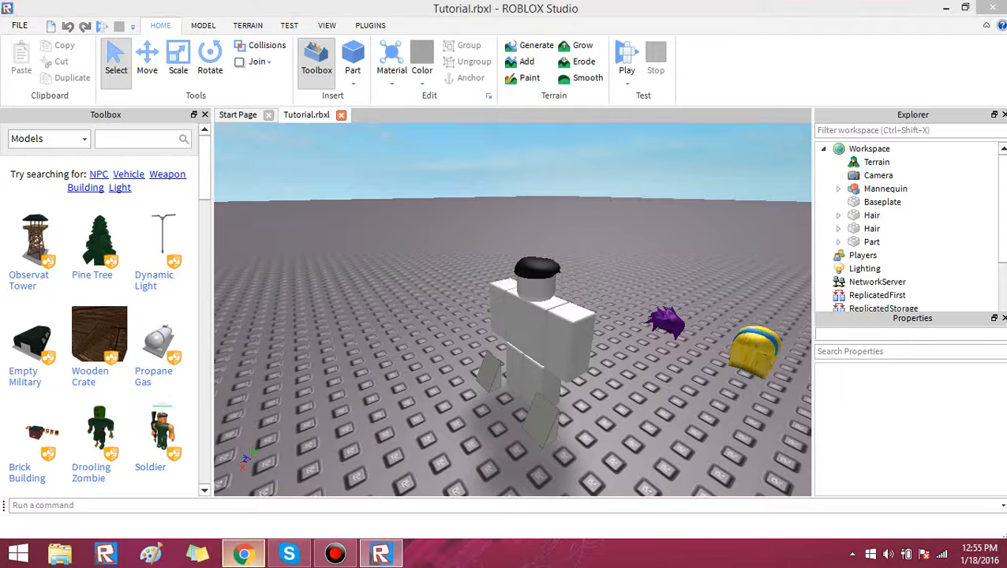
Switch to Chrome and open the Kyle Busch Champion and Brad Keselowski Blue Deuce shirts from the inventory in new tabs
left_click(243, 554)
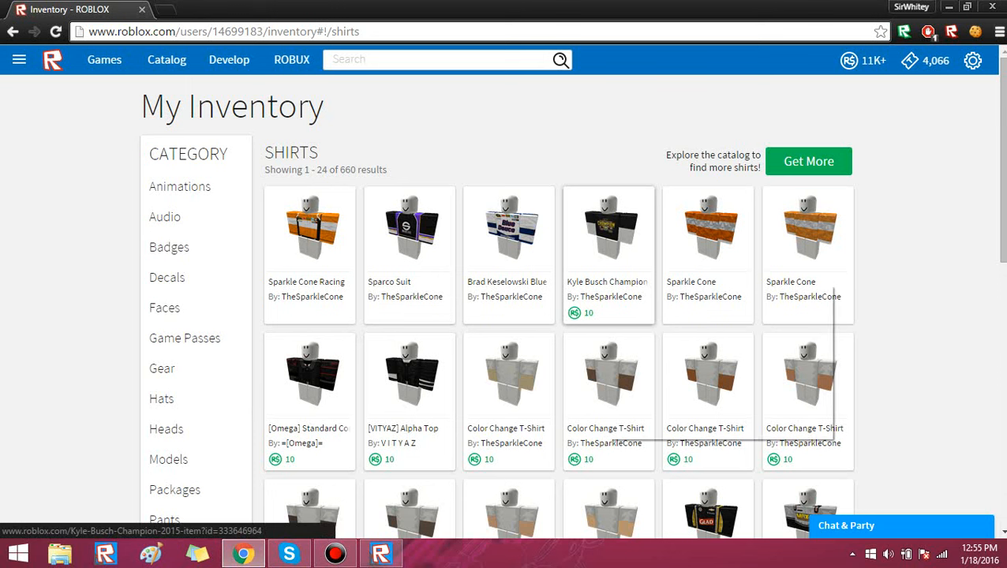
right_click(608, 314)
left_click(673, 291)
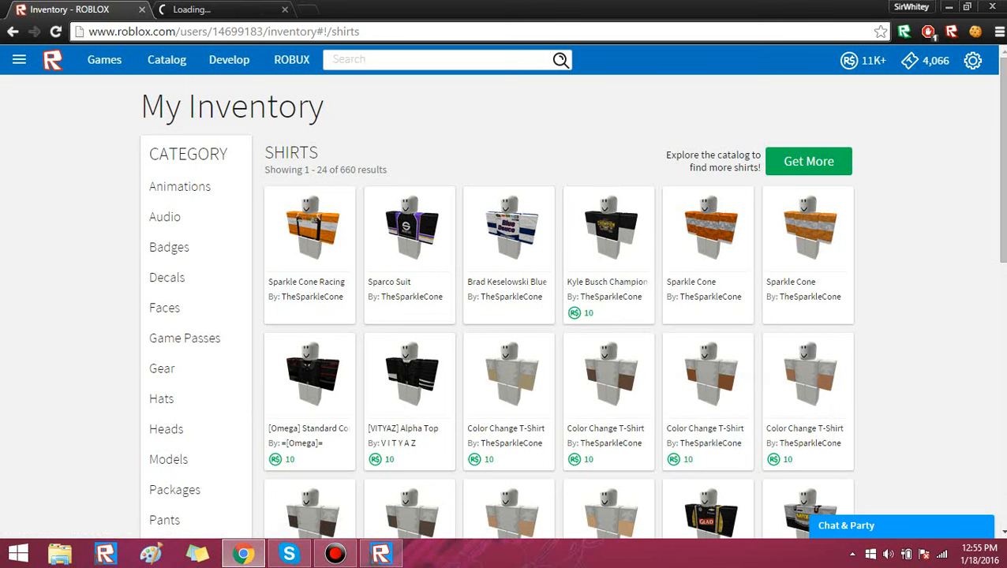
right_click(464, 252)
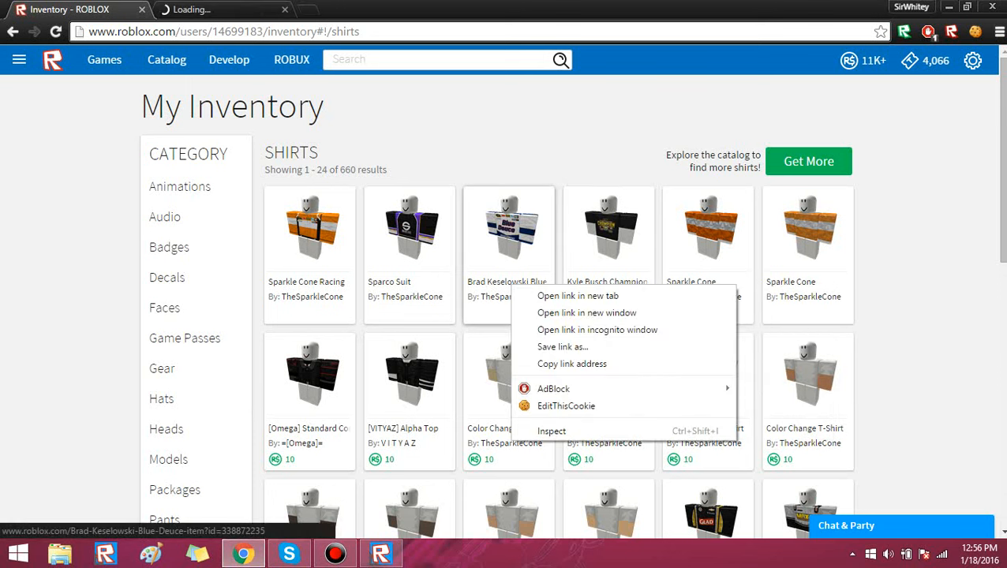
left_click(505, 267)
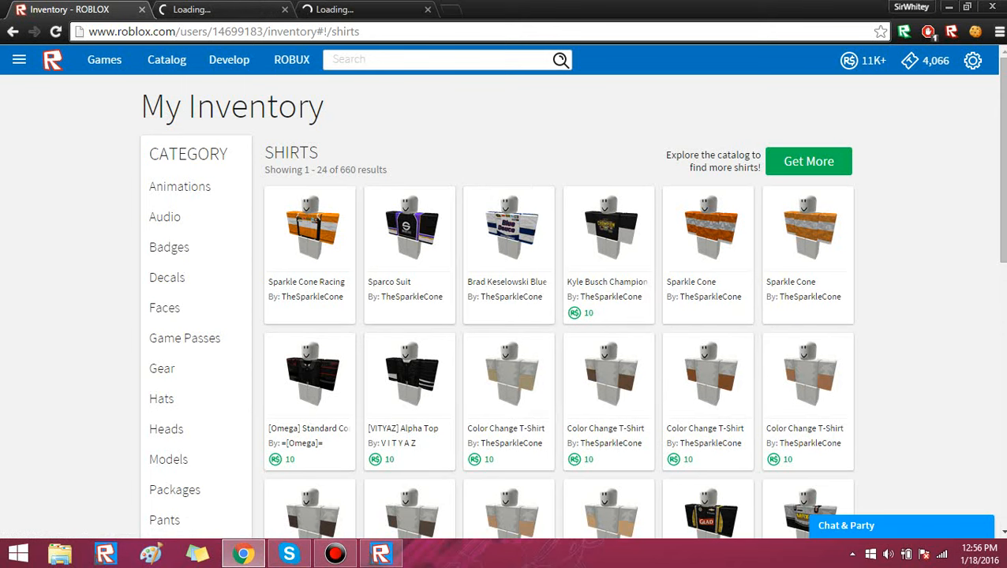
scroll(608, 229, "down", 1)
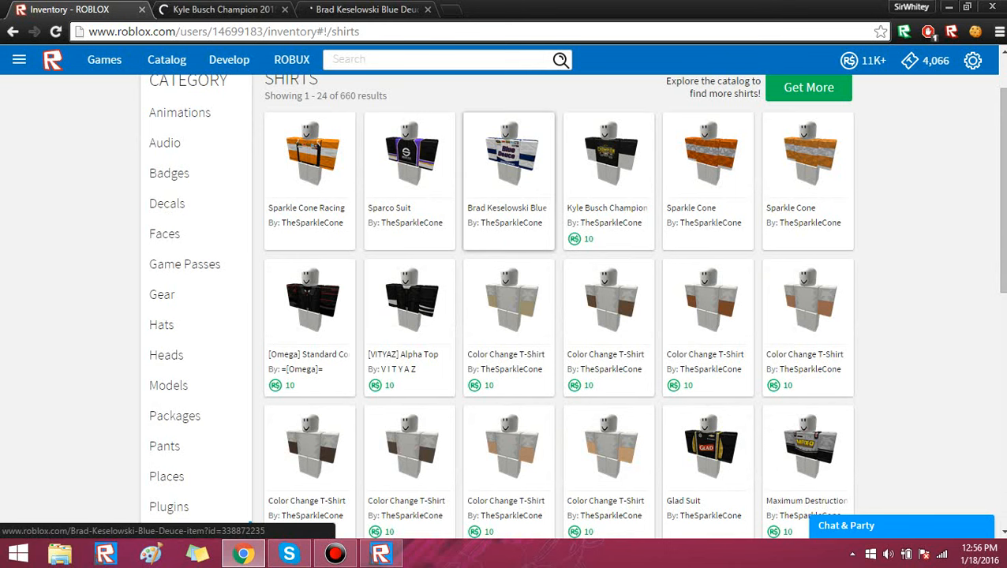
scroll(508, 221, "up", 1)
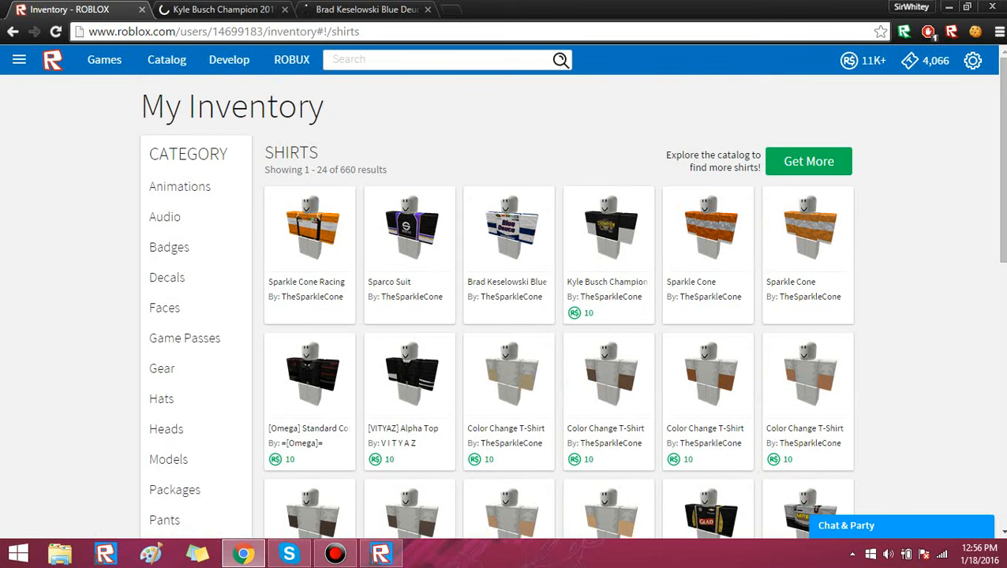
Compare the Kyle Busch Champion 2015 and Brad Keselowski Blue Deuce item pages, and return to ROBLOX Studio
key("ctrl+Tab")
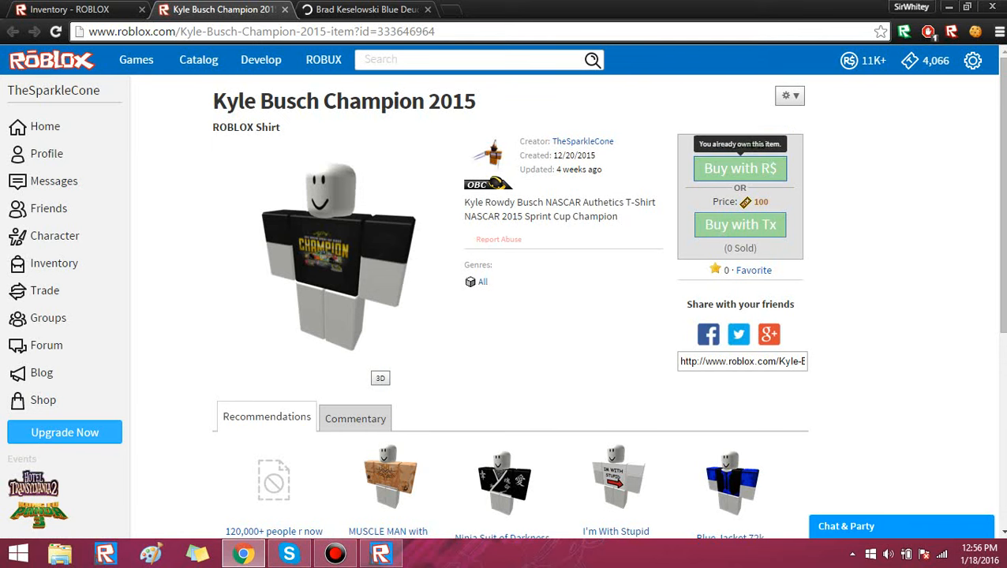
key("ctrl+Tab")
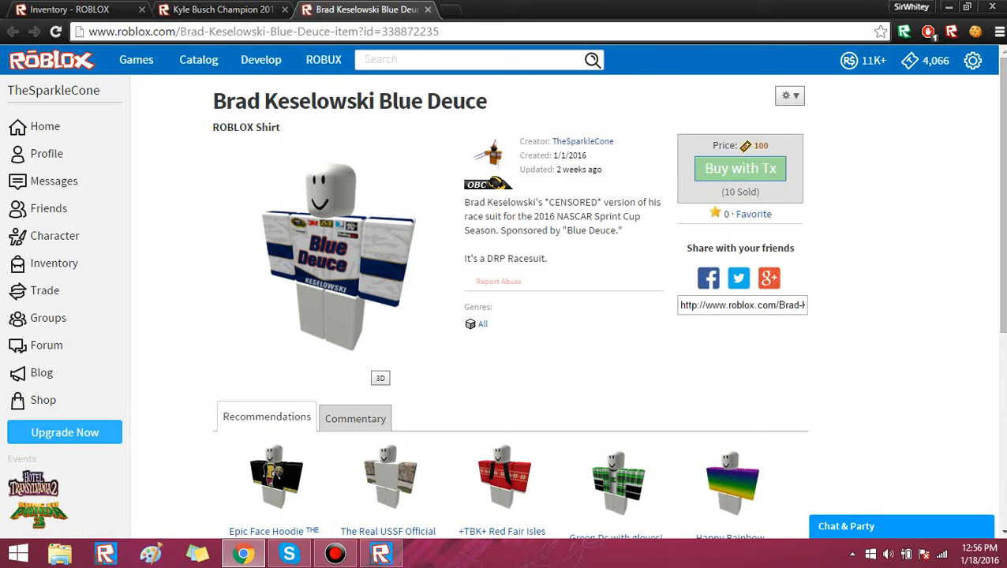
key("ctrl+shift+Tab")
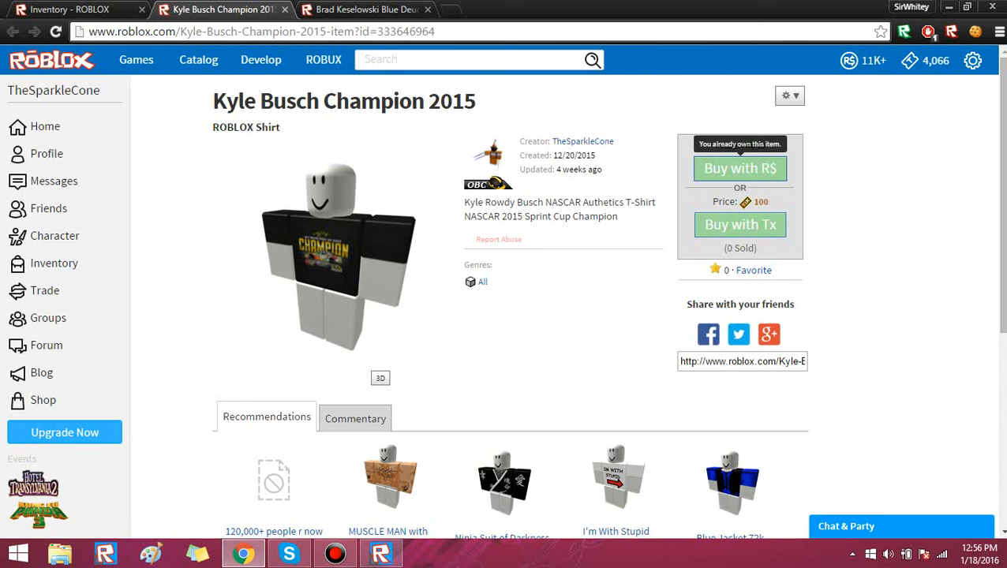
left_click(380, 553)
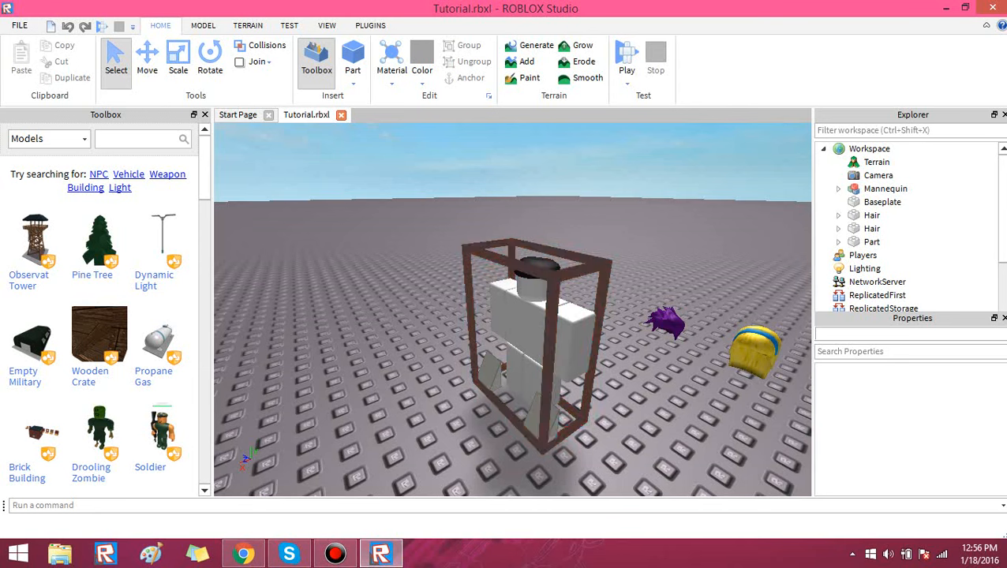
left_click(243, 553)
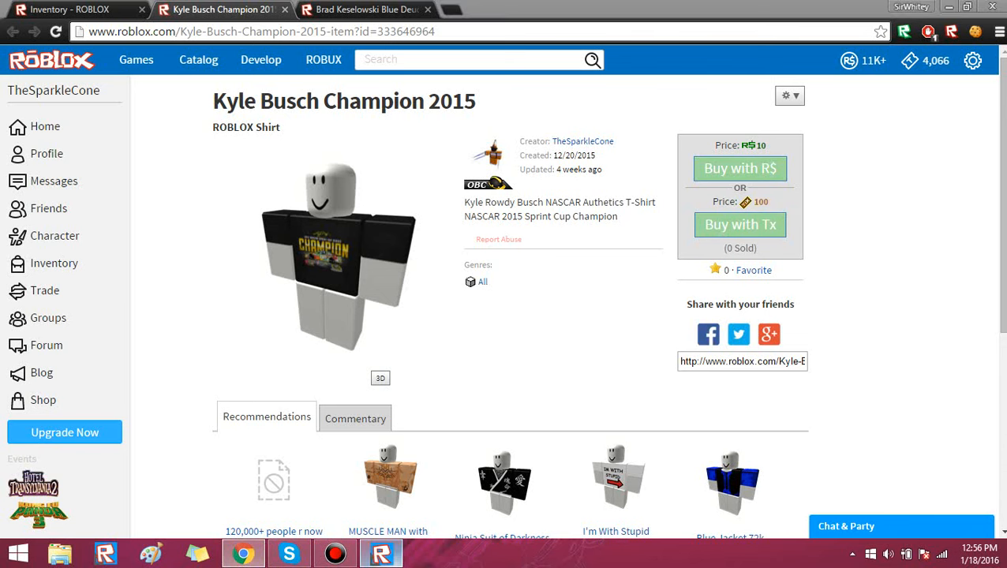
left_click(380, 553)
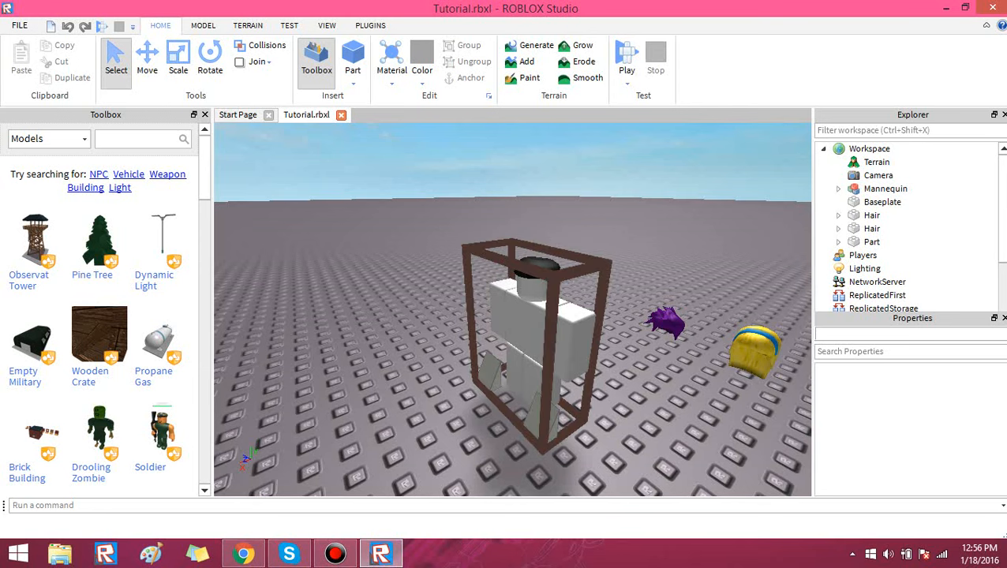
Switch to Chrome and copy the item ID 333646964 from the Kyle Busch Champion 2015 page address
left_click(246, 555)
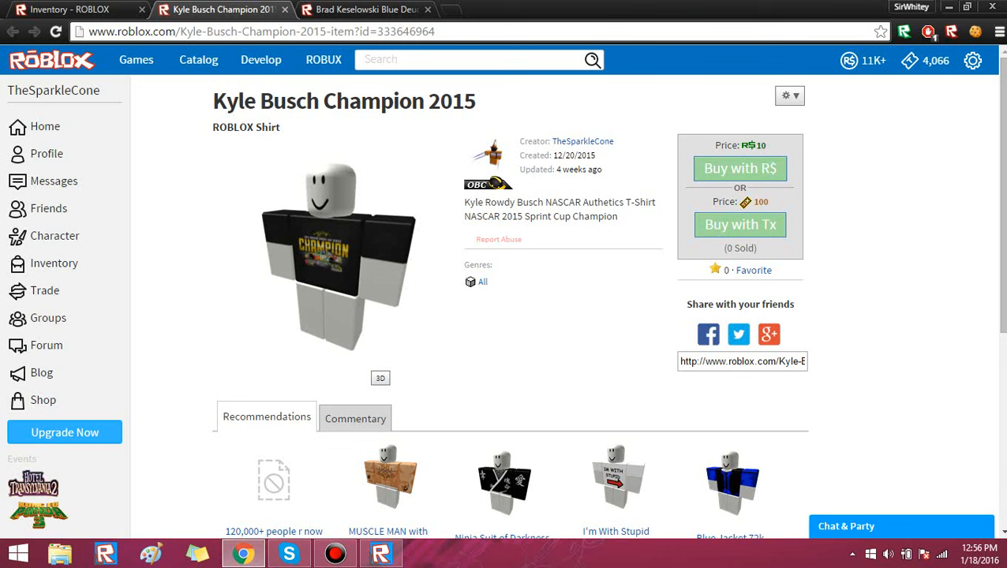
left_click_drag(438, 32, 377, 32)
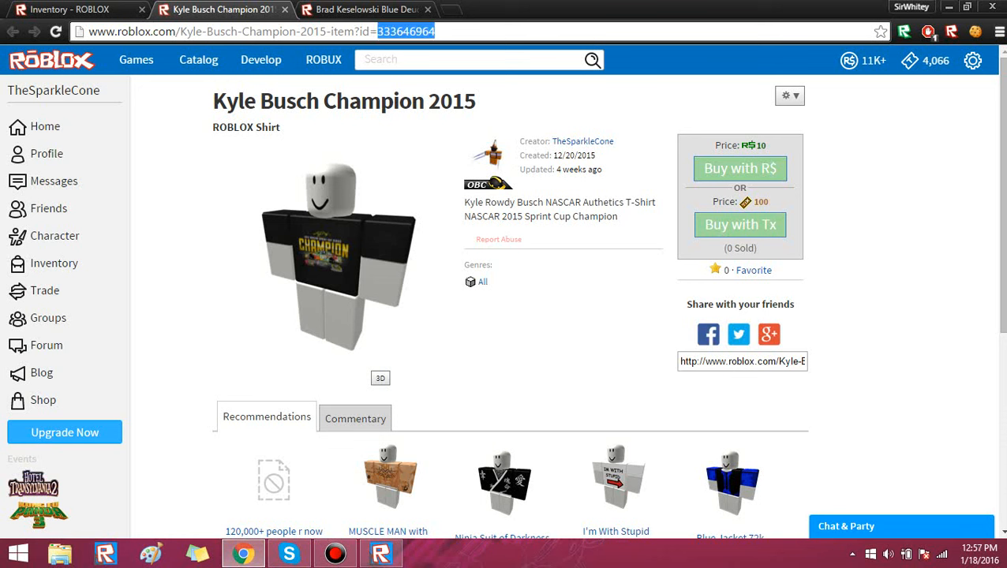
right_click(477, 28)
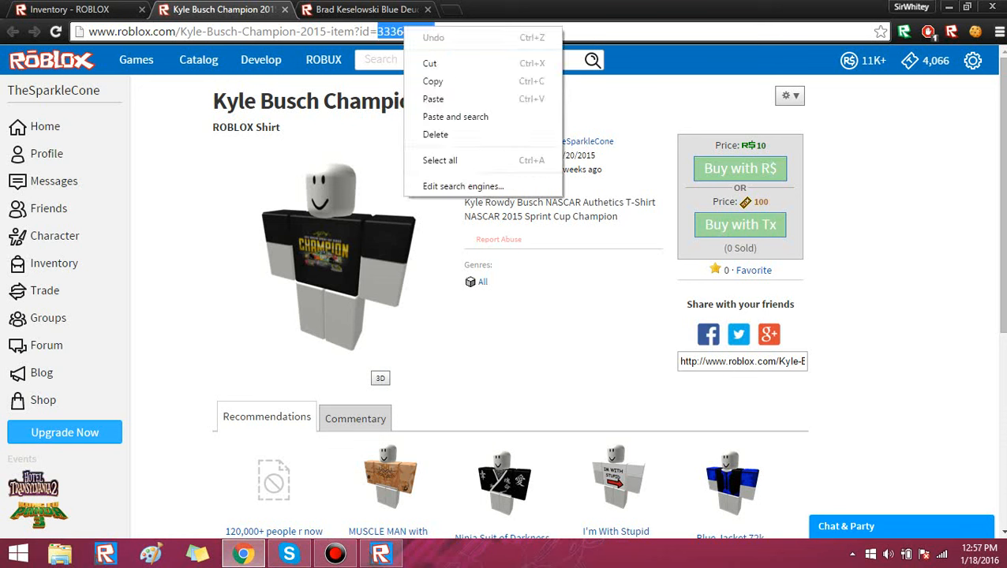
left_click(377, 31)
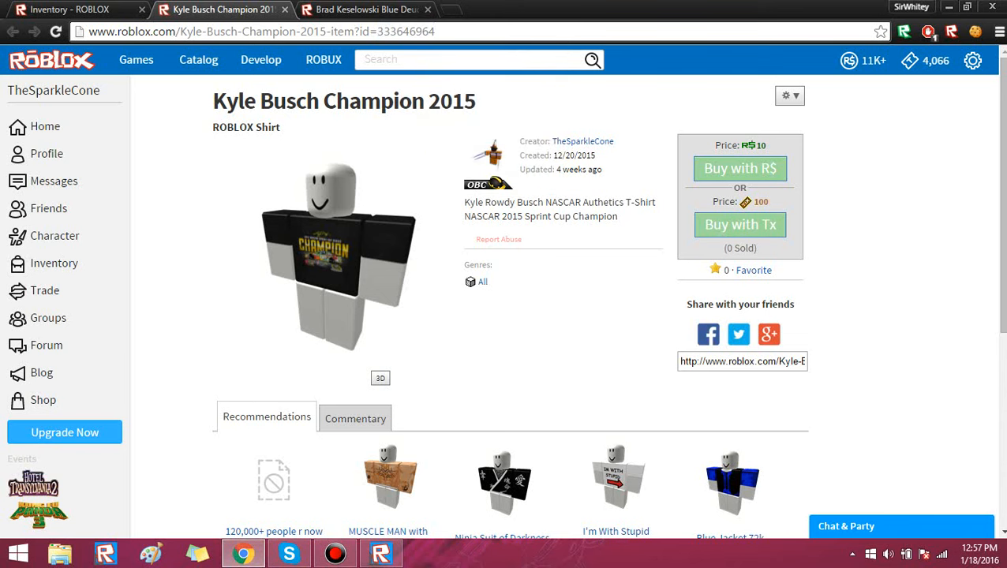
left_click_drag(434, 31, 376, 32)
key("ctrl+c")
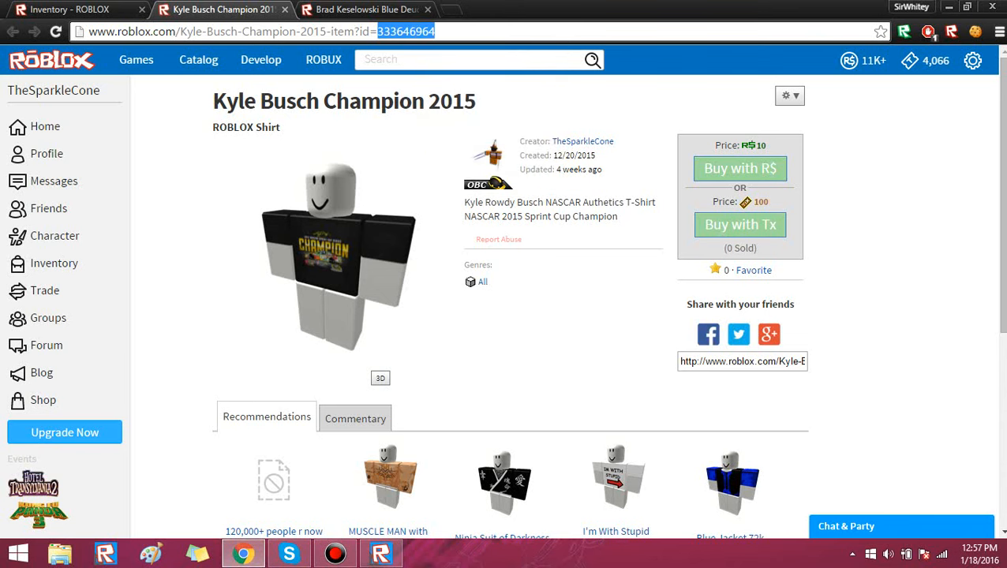
Switch to ROBLOX Studio and paste 333646964 as the id value in the script of the mannequin's Buy Shirt part
left_click(380, 554)
left_click(502, 367)
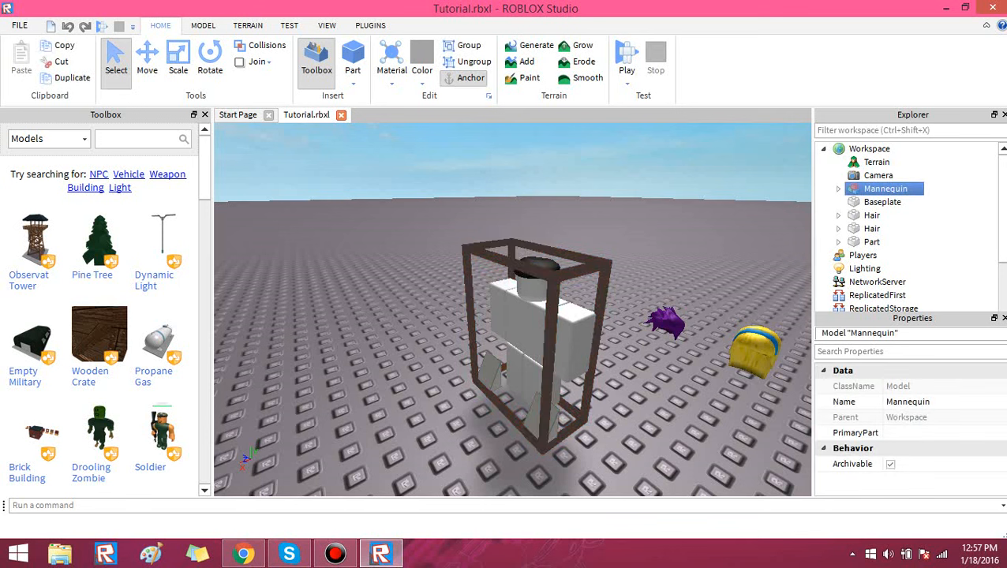
left_click(838, 189)
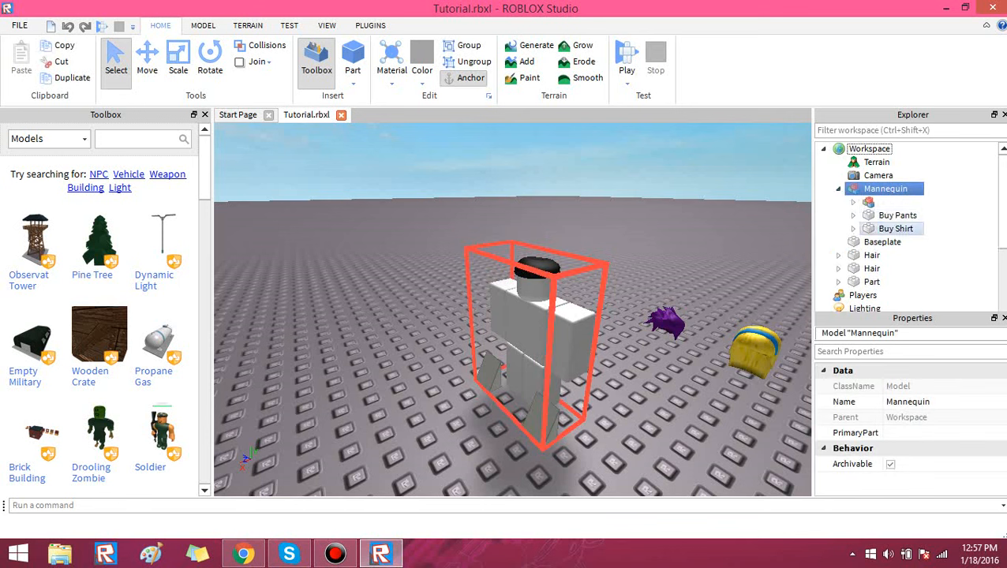
left_click(853, 228)
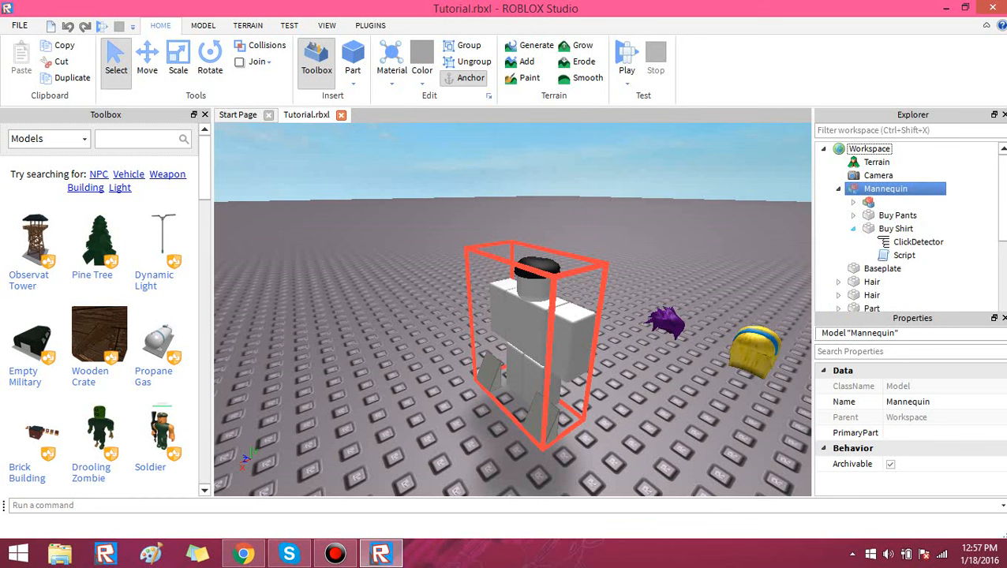
double_click(904, 255)
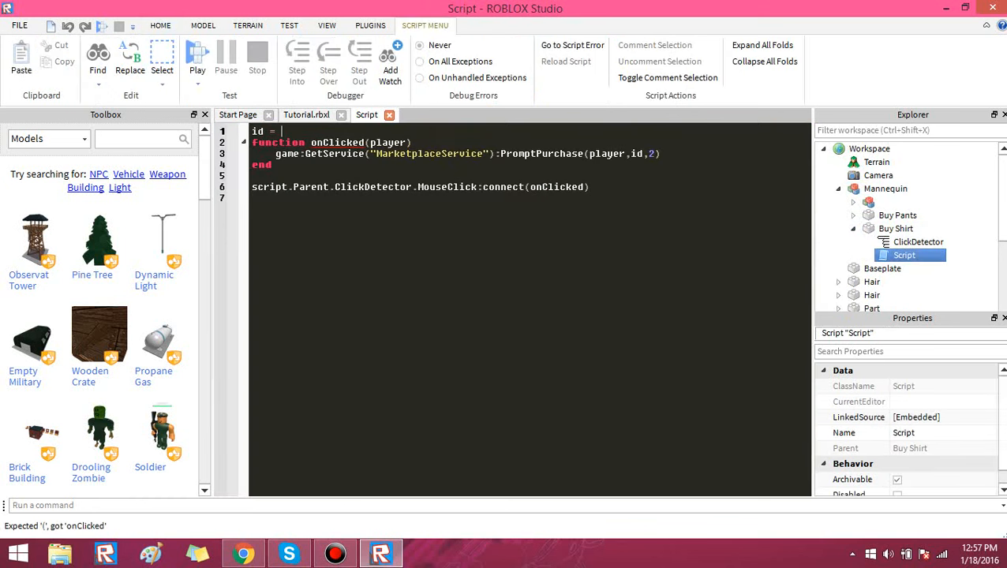
key("ctrl+v")
left_click_drag(276, 132, 282, 131)
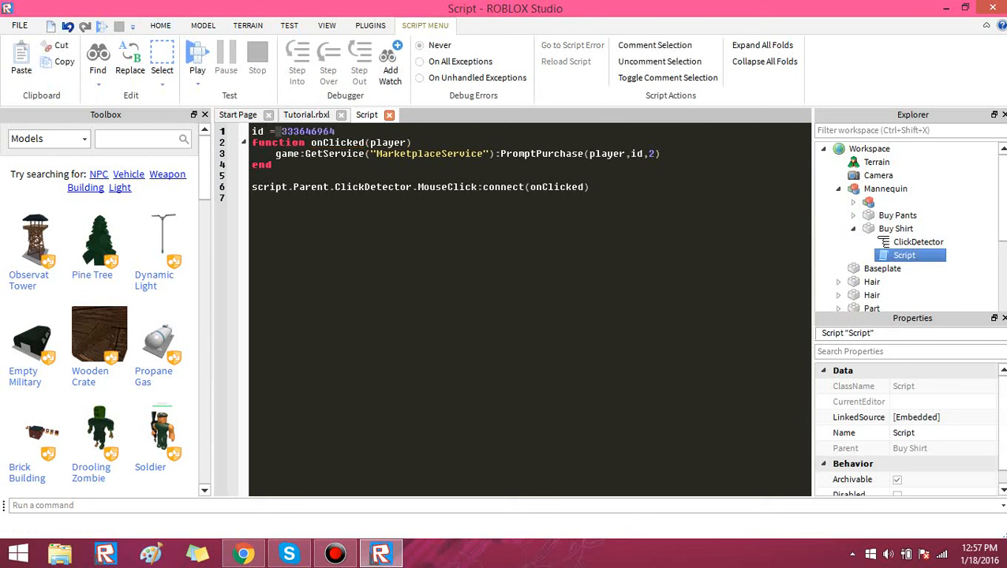
left_click(280, 131)
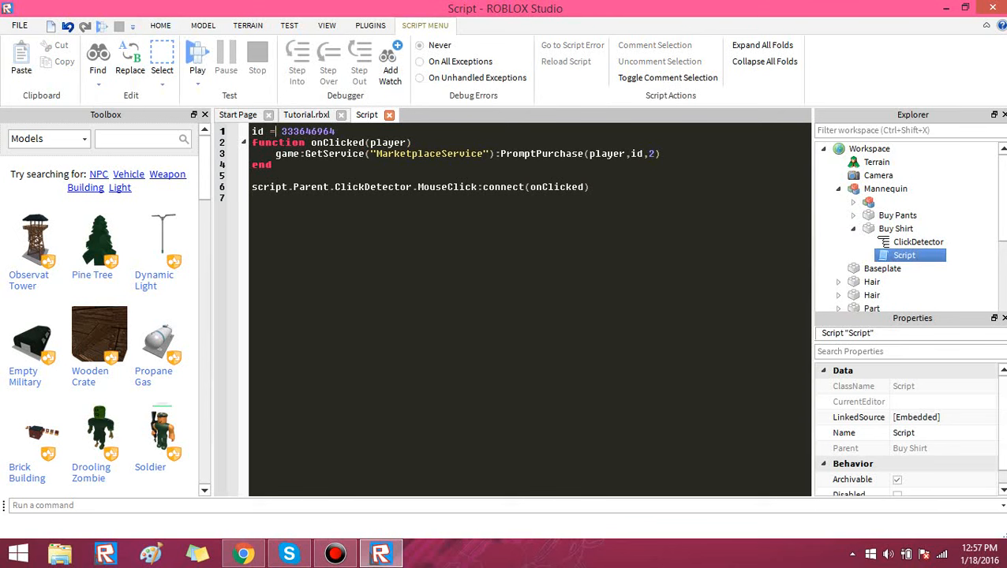
Return to the Tutorial.rbxl place and name the unnamed model inside Mannequin "Character"
left_click(306, 114)
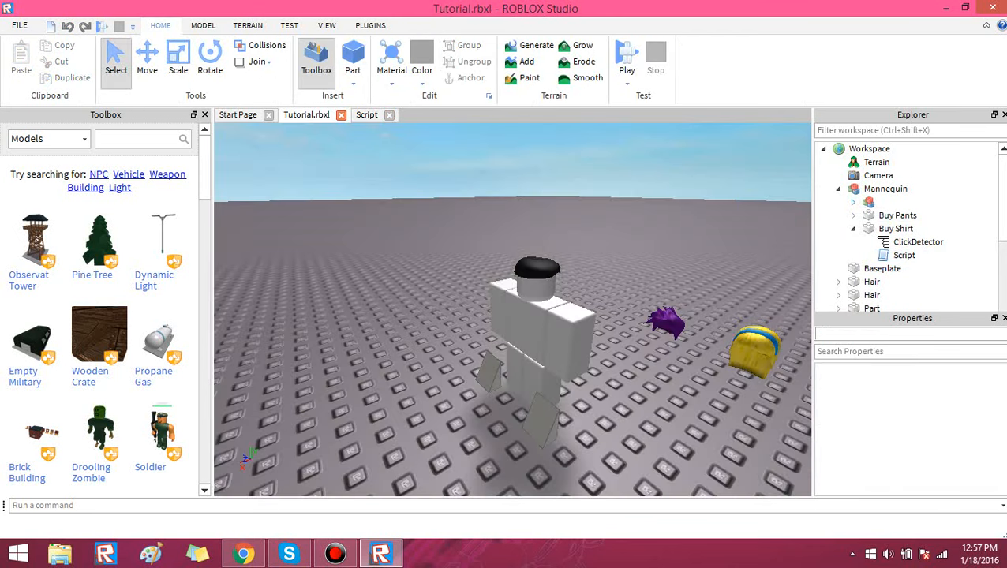
scroll(545, 324, "up", 4)
scroll(545, 324, "down", 4)
right_click_drag(426, 307, 446, 304)
left_click(446, 304)
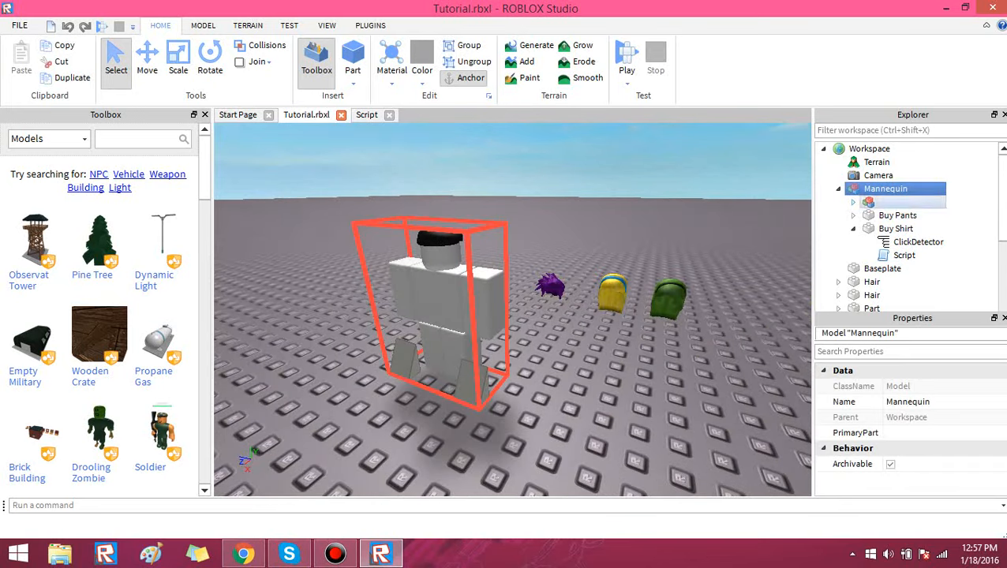
left_click(878, 202)
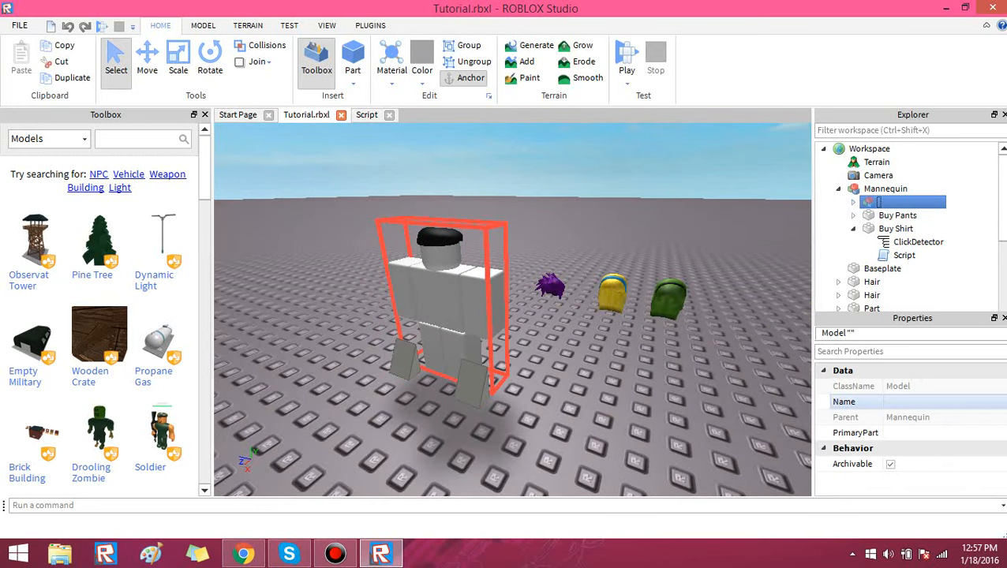
left_click(899, 402)
type("Character")
key("Return")
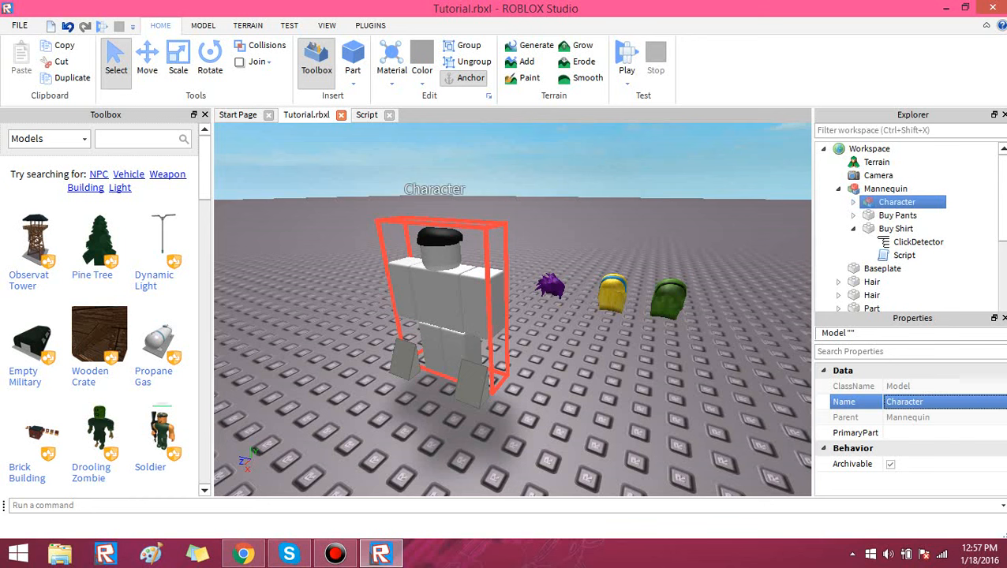
left_click(599, 355)
right_click_drag(600, 355, 625, 344)
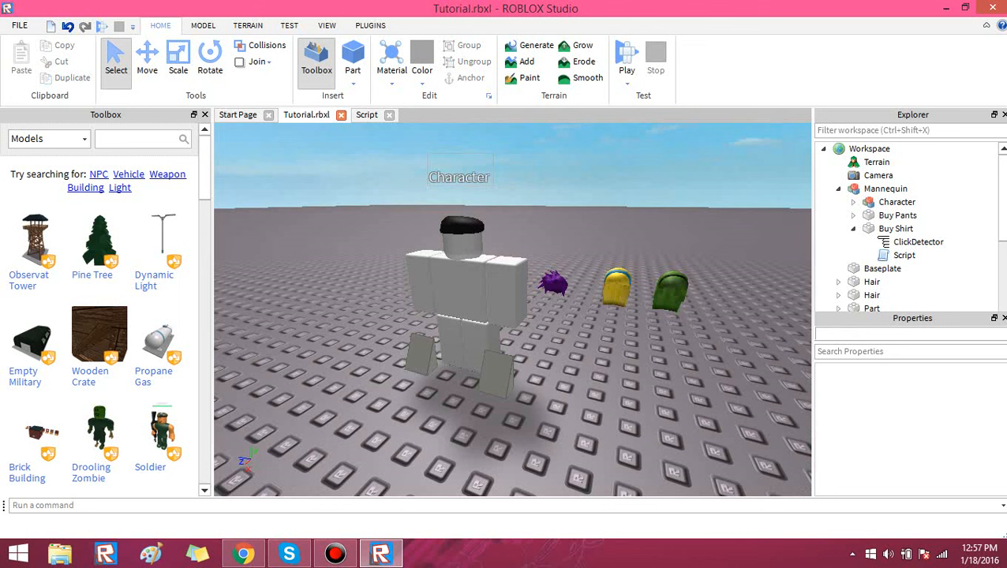
Clear the name of the Character model inside Mannequin
left_click(897, 202)
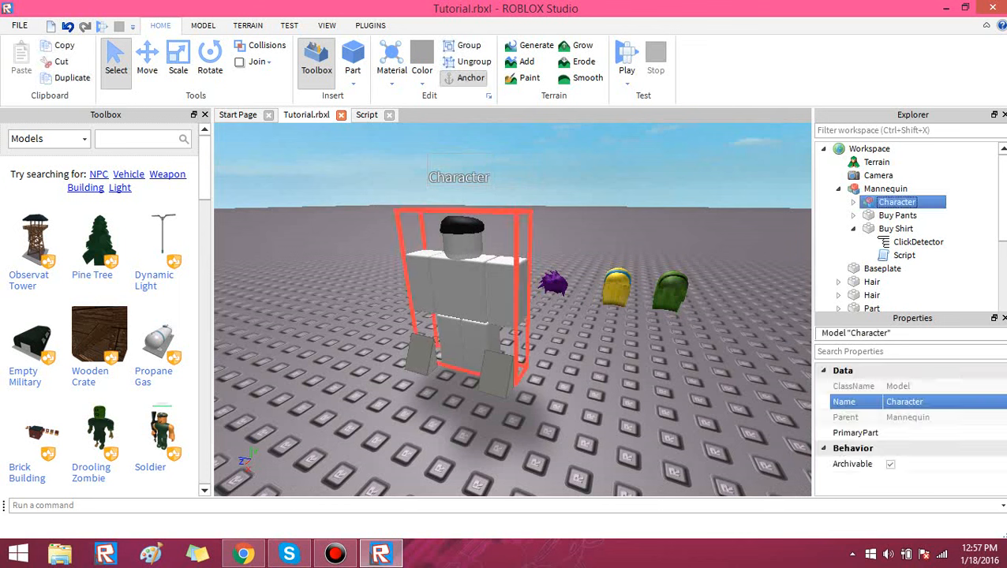
left_click(903, 401)
key("BackSpace")
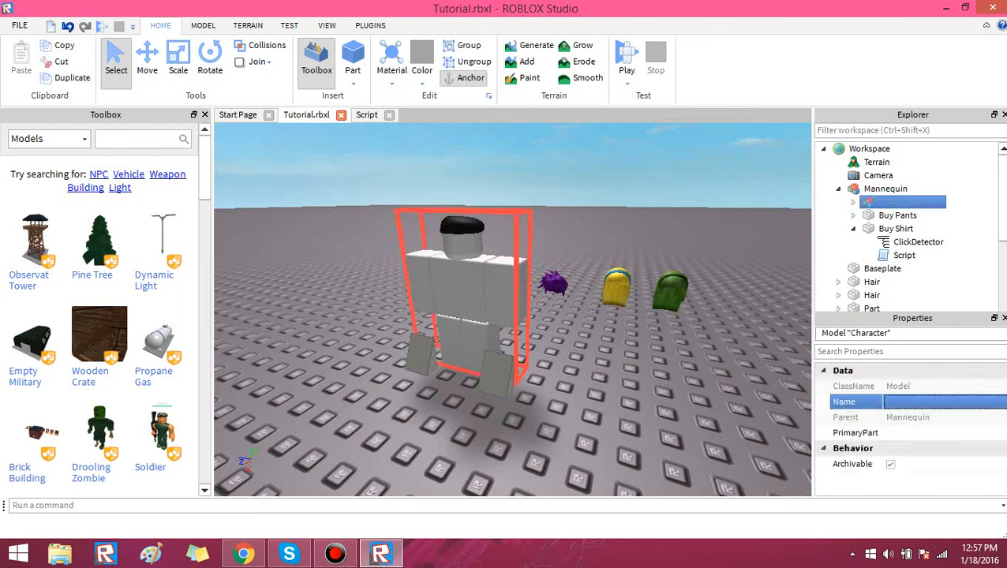
Set the ShirtTemplate of the Shirt inside the mannequin's unnamed character model to ID 333646964
left_click(853, 202)
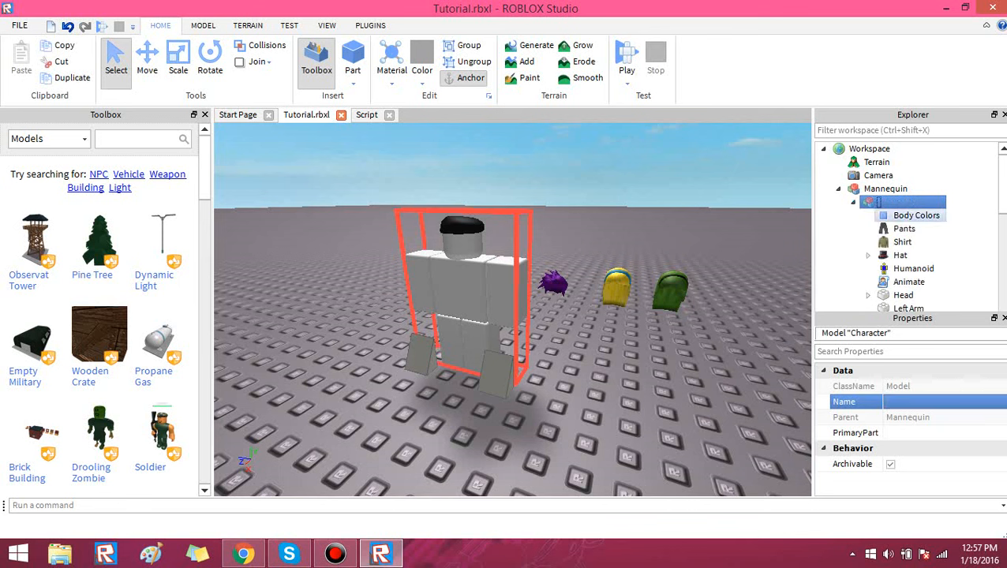
left_click(902, 241)
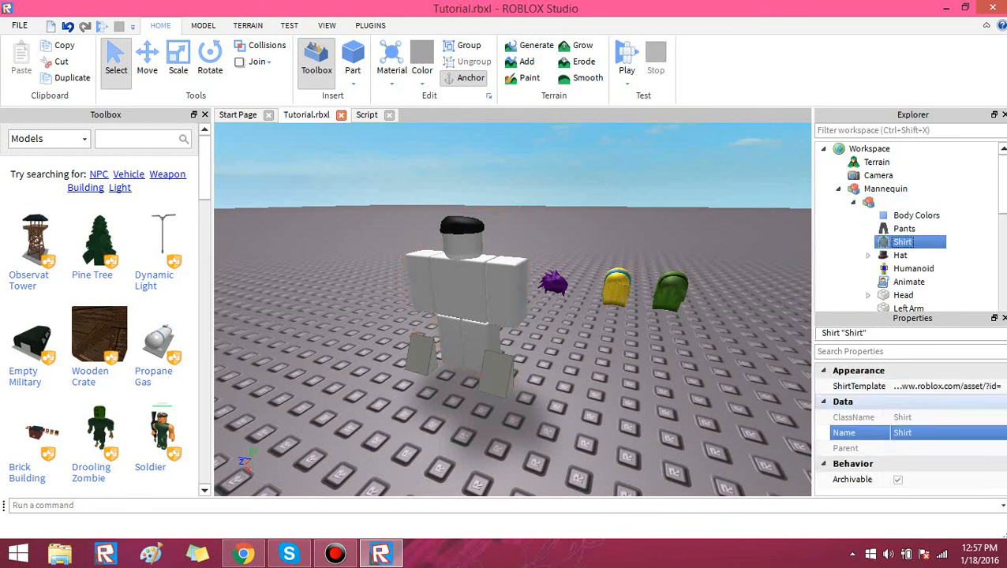
left_click(947, 386)
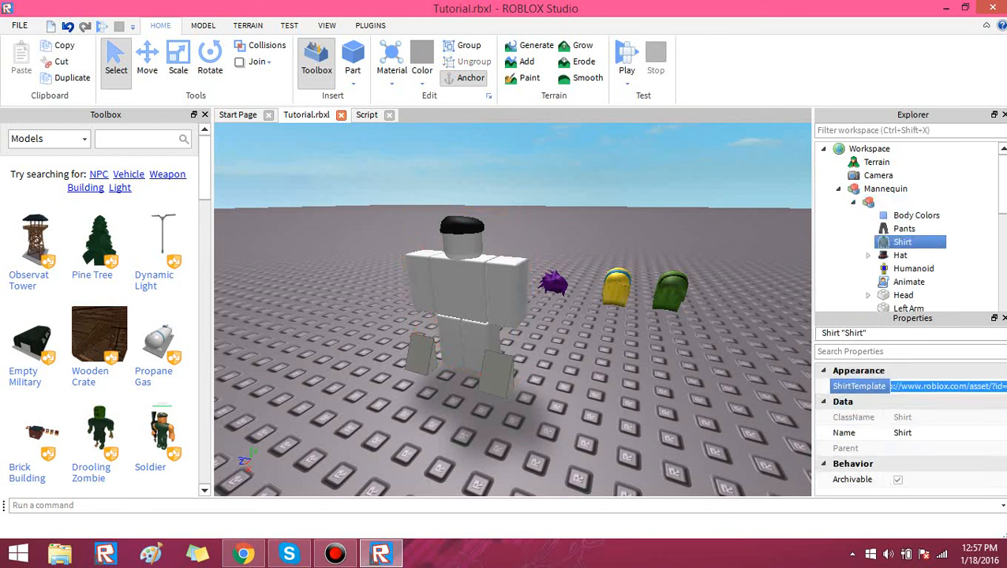
key("BackSpace")
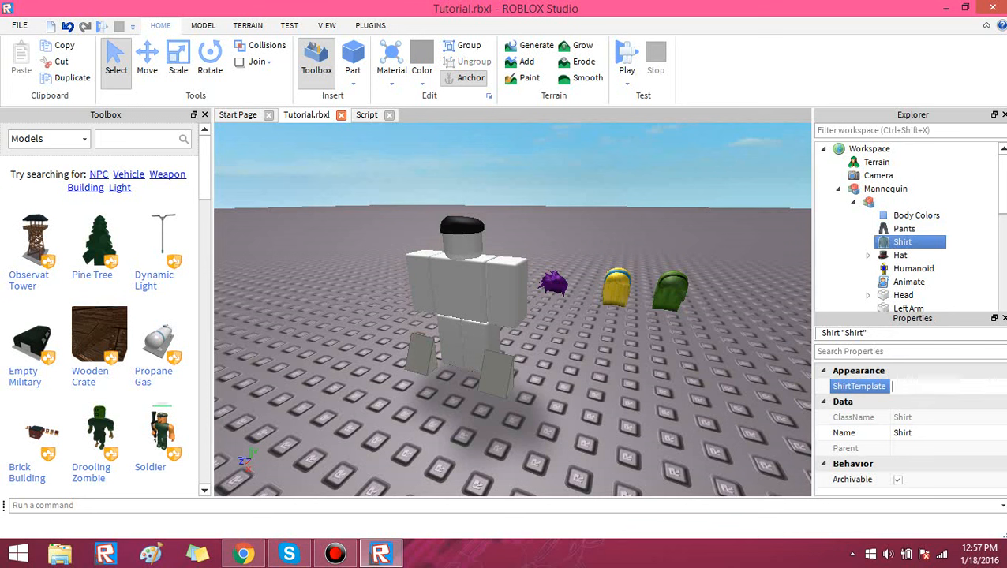
type("333646964")
key("Return")
left_click(631, 355)
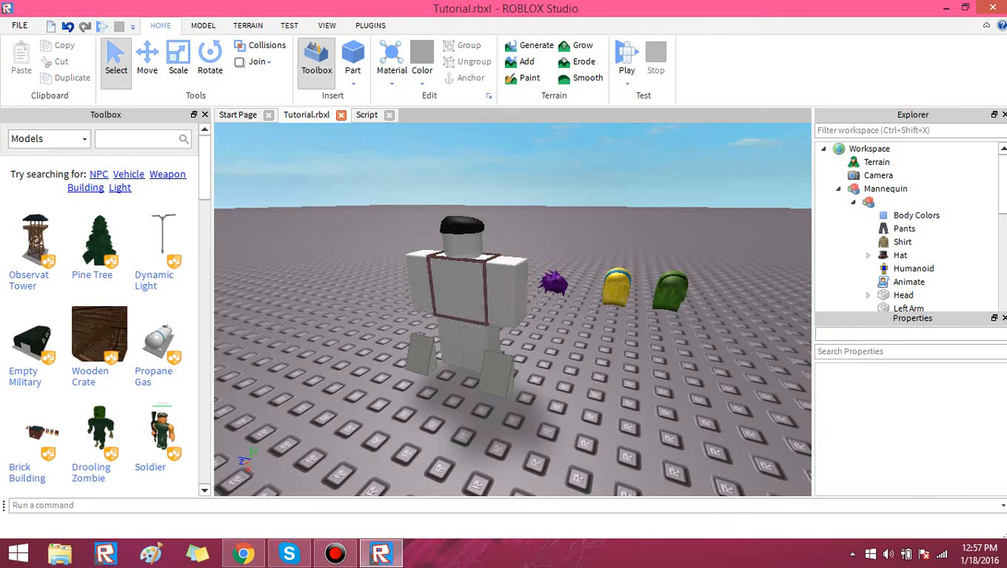
Change the last digit of the mannequin's ShirtTemplate ID to 3, making it 333646963
left_click(903, 242)
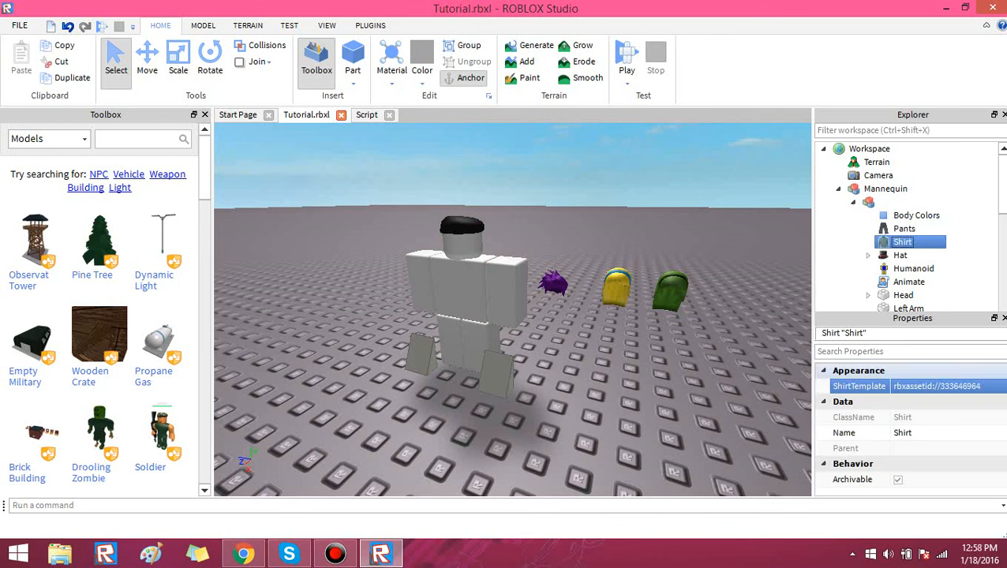
left_click(938, 386)
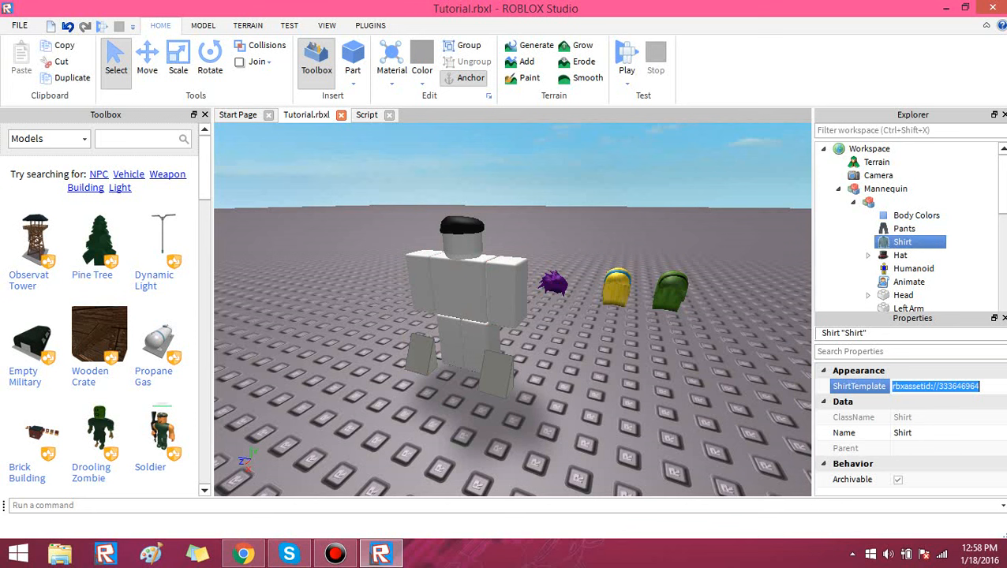
left_click(980, 386)
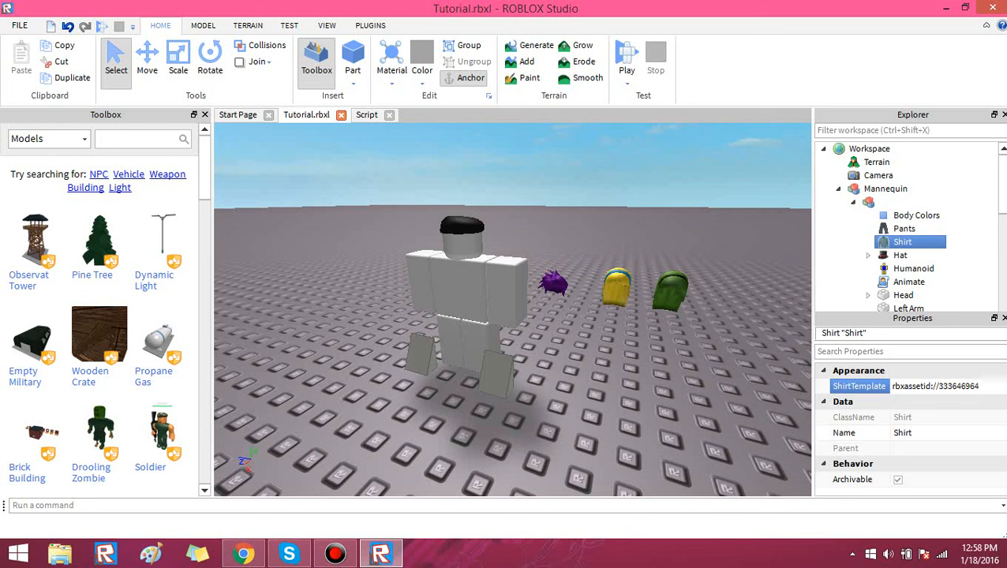
key("BackSpace")
type("3")
key("Return")
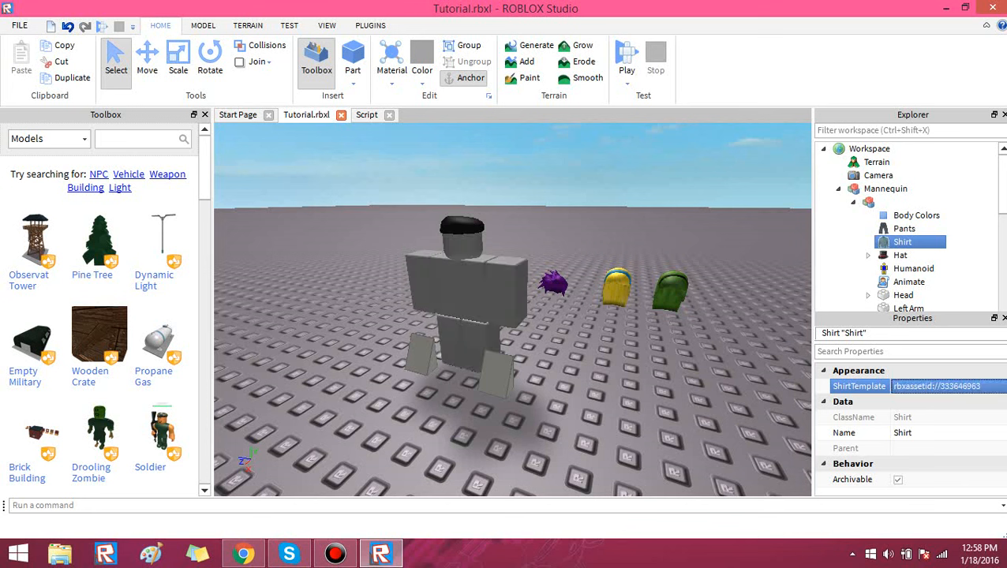
left_click(694, 237)
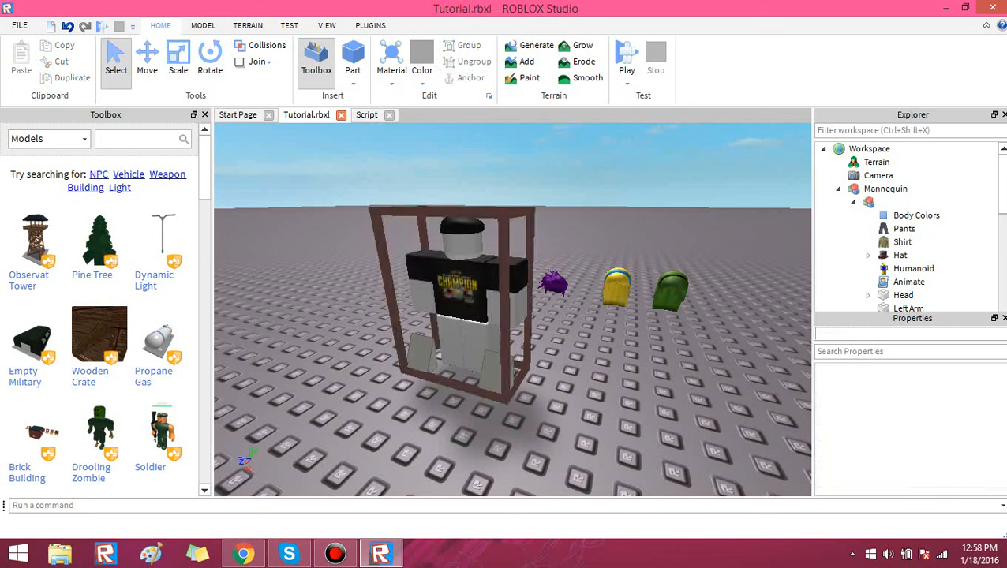
Switch to Chrome, calculate 333646964 - 1 in a new tab, close that tab and return to ROBLOX Studio
left_click(902, 242)
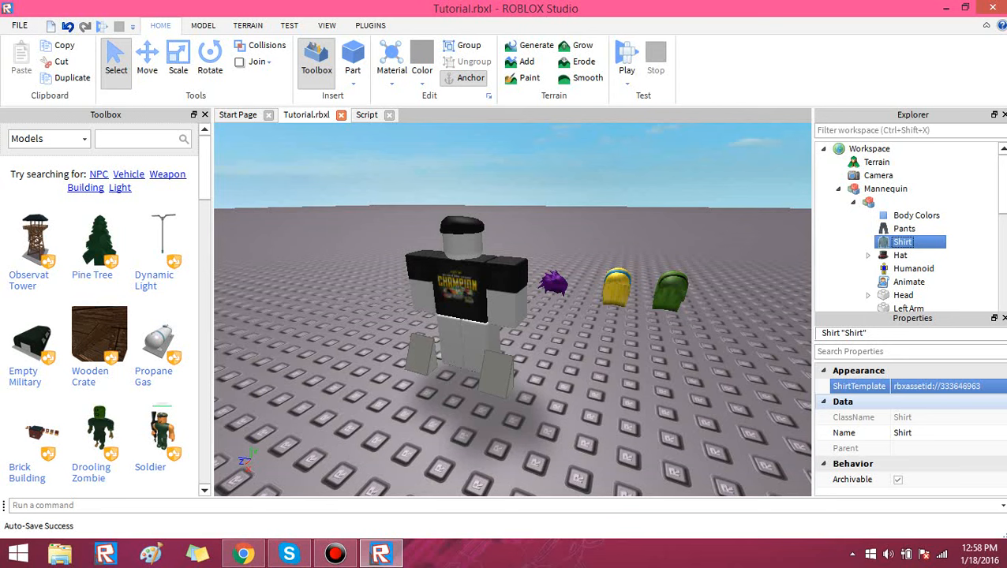
left_click(243, 554)
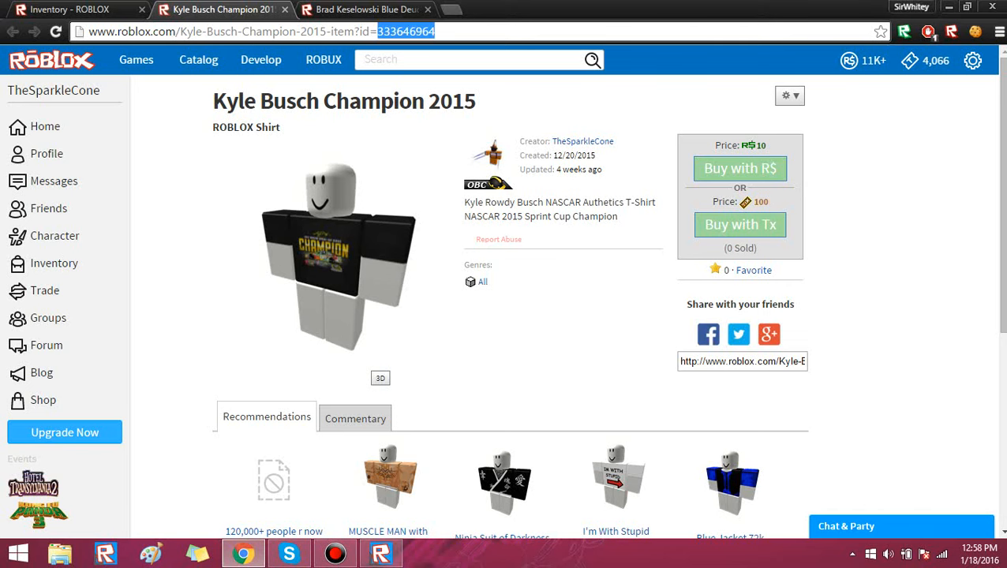
key("ctrl+t")
type("333646964")
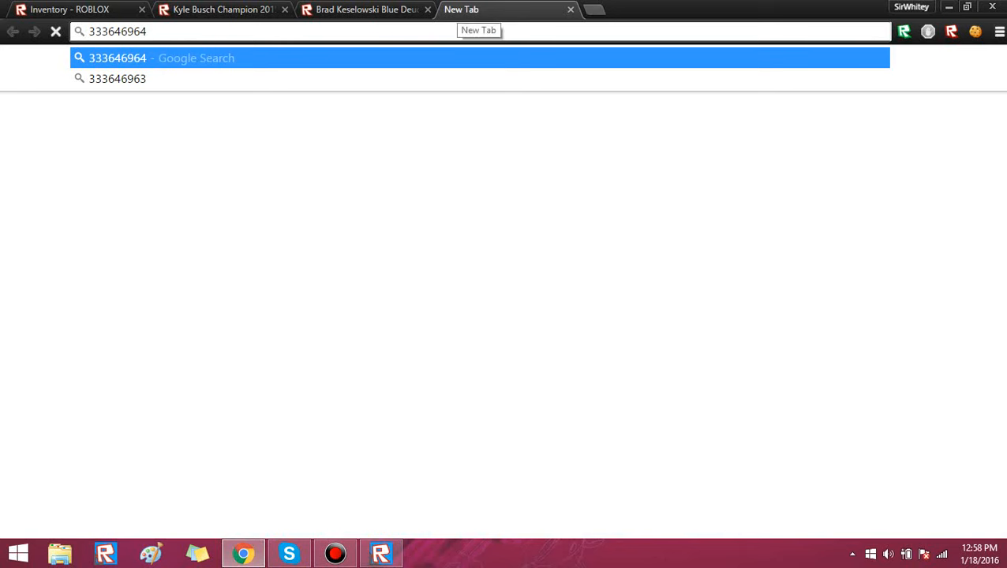
type("- 1")
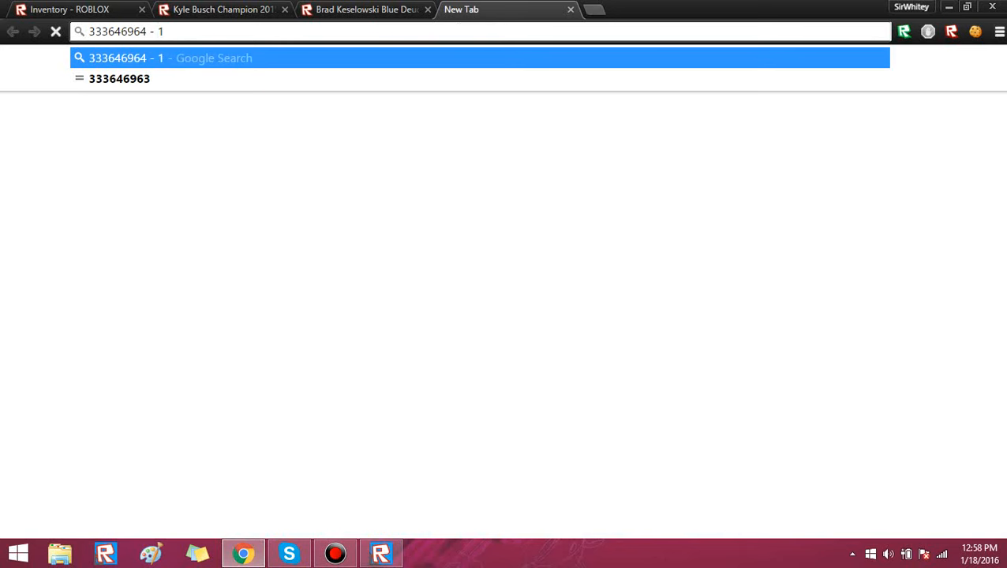
key("ctrl+w")
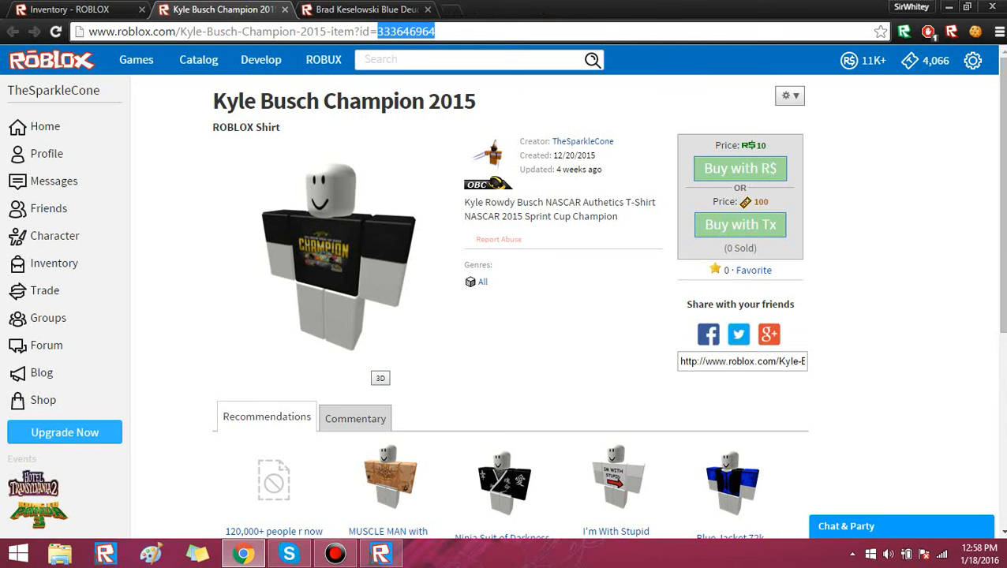
left_click(381, 553)
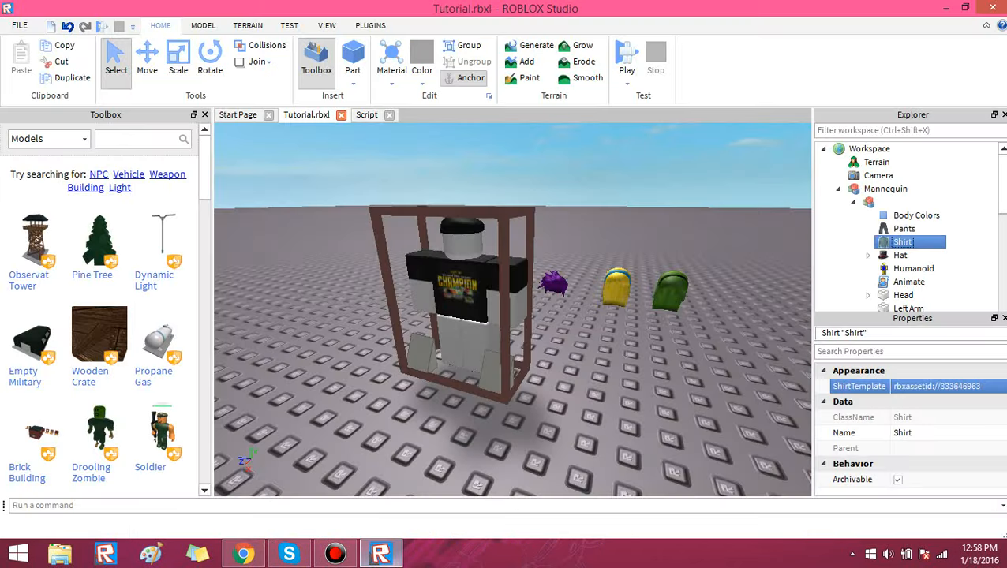
View the script of the mannequin's Buy Pants part and return to the Tutorial.rbxl place
key("alt")
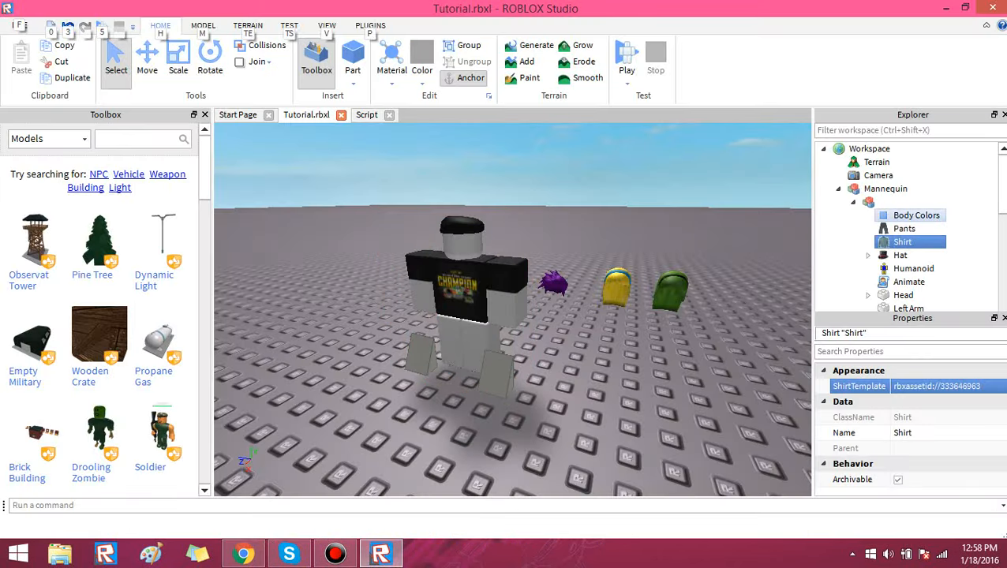
left_click(904, 228)
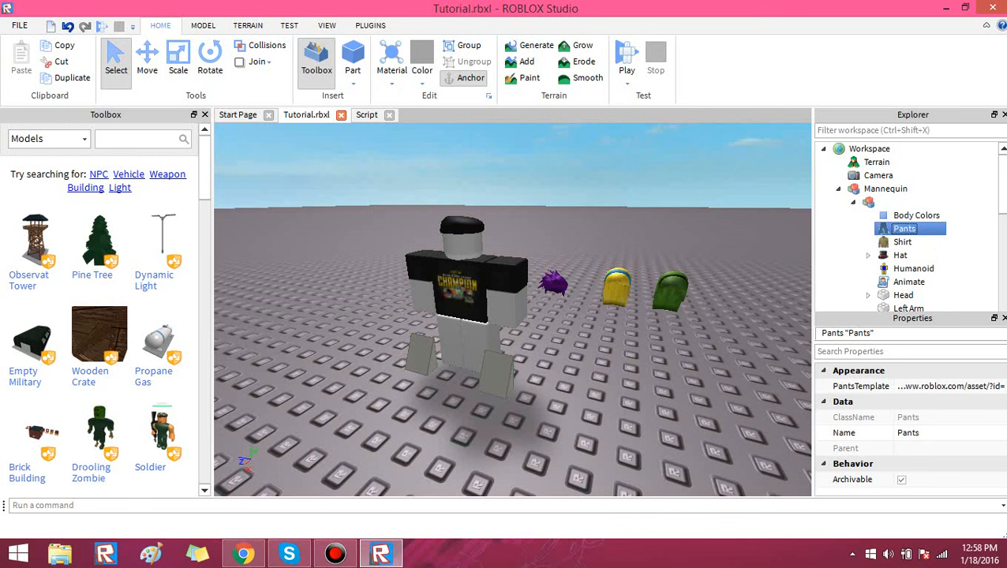
left_click(853, 203)
left_click(853, 229)
left_click(852, 215)
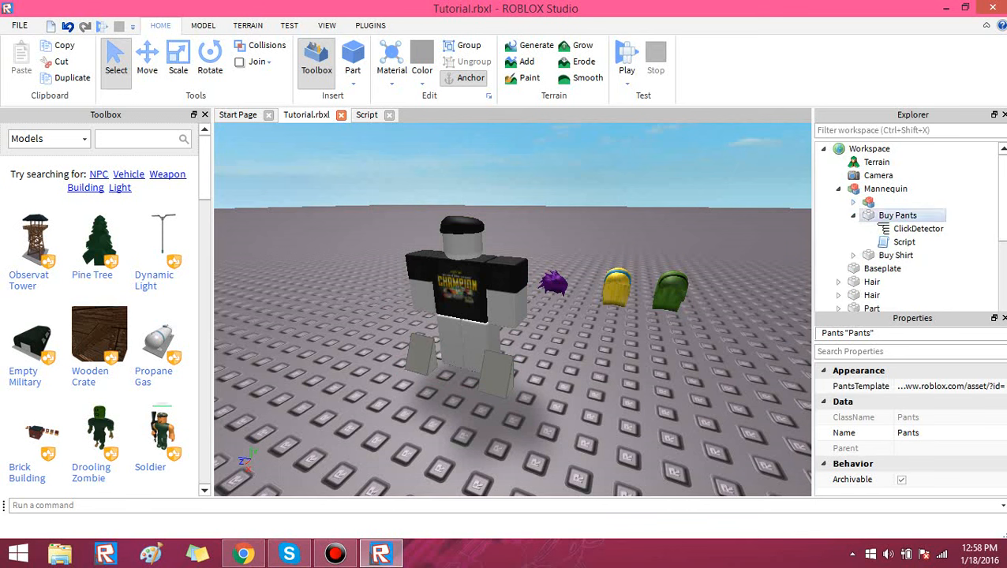
double_click(904, 241)
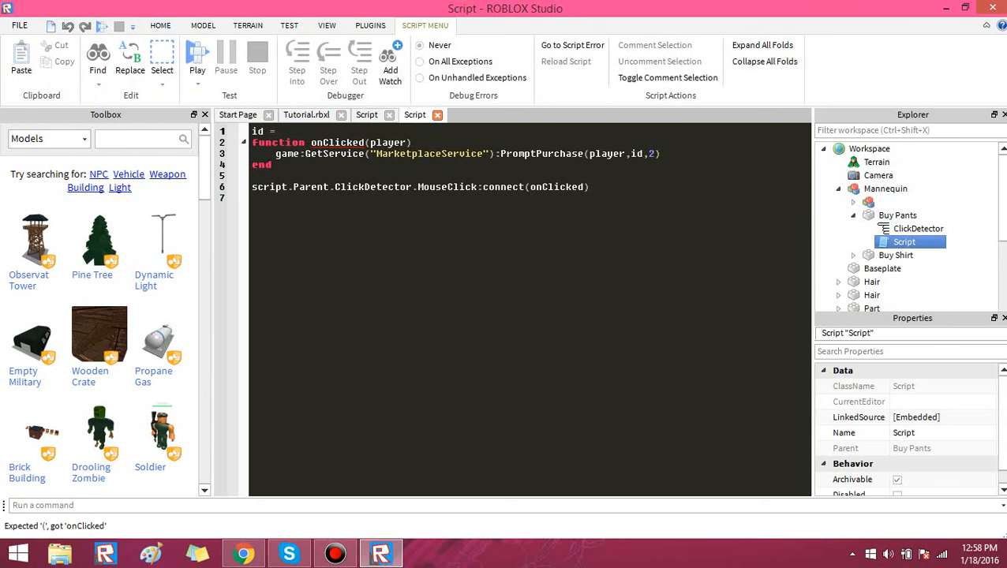
left_click(306, 115)
left_click(355, 189)
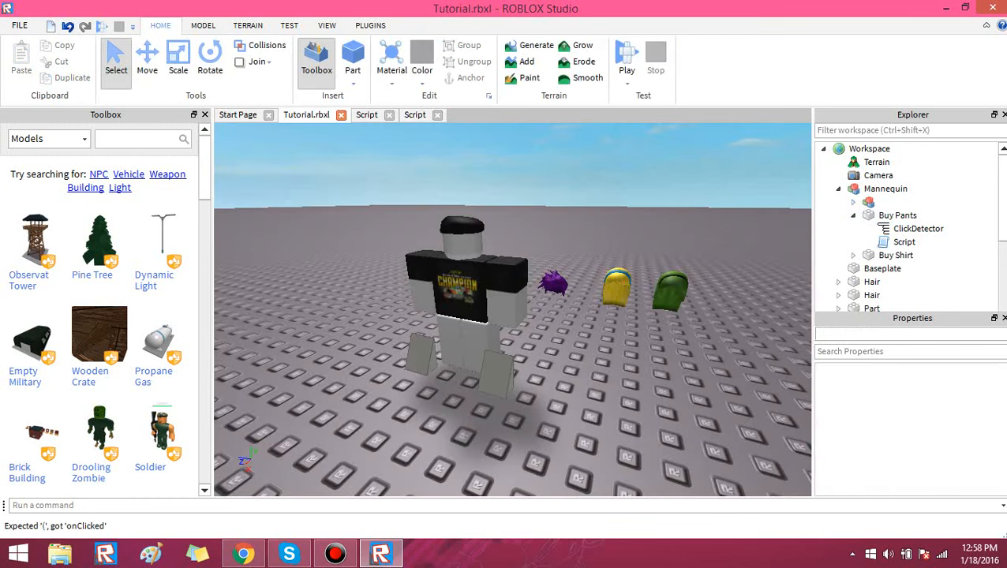
right_click_drag(512, 308, 499, 319)
left_click(852, 216)
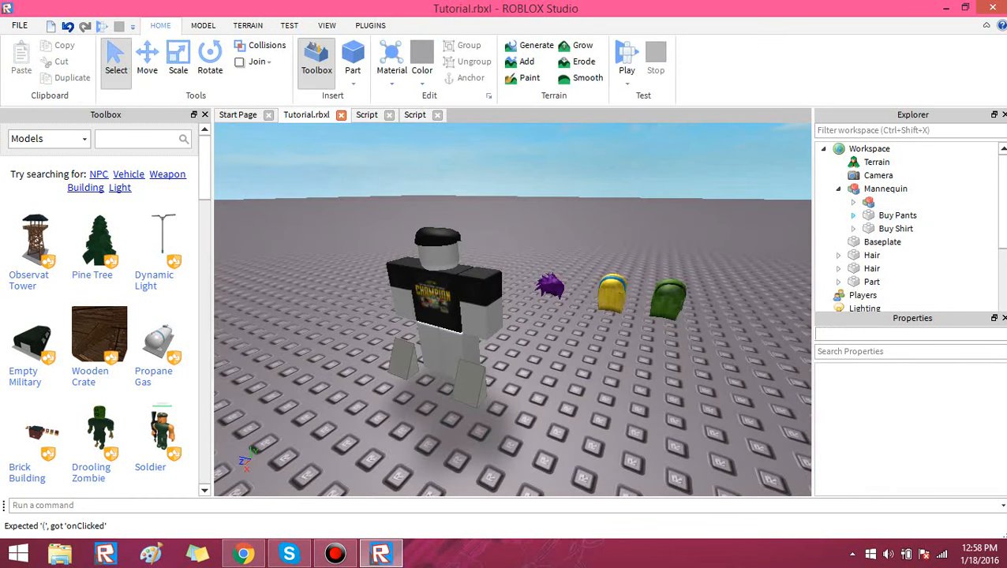
Delete the black hair from the mannequin's head and undo the deletion
right_click_drag(568, 276, 472, 319)
left_click(530, 296, "alt")
key("d")
key("Delete")
key("a")
key("ctrl+z")
key("d")
key("a")
key("d")
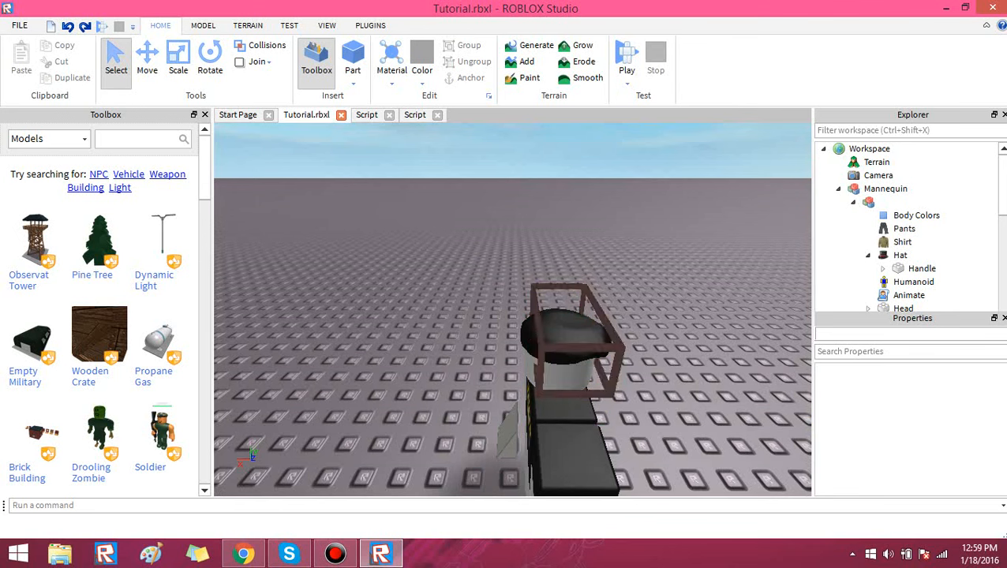
Nudge the black hair slightly forward and down on the mannequin's head with the Move tool
scroll(569, 339, "down", 3)
scroll(562, 340, "up", 3)
right_click_drag(561, 332, 557, 276)
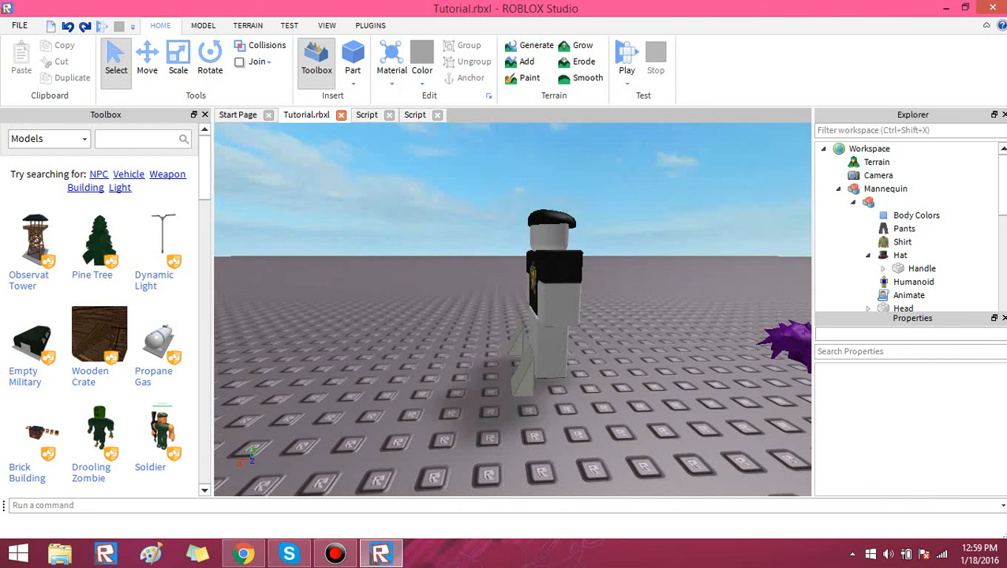
right_click_drag(557, 315, 623, 351)
scroll(552, 331, "down", 3)
scroll(552, 331, "up", 2)
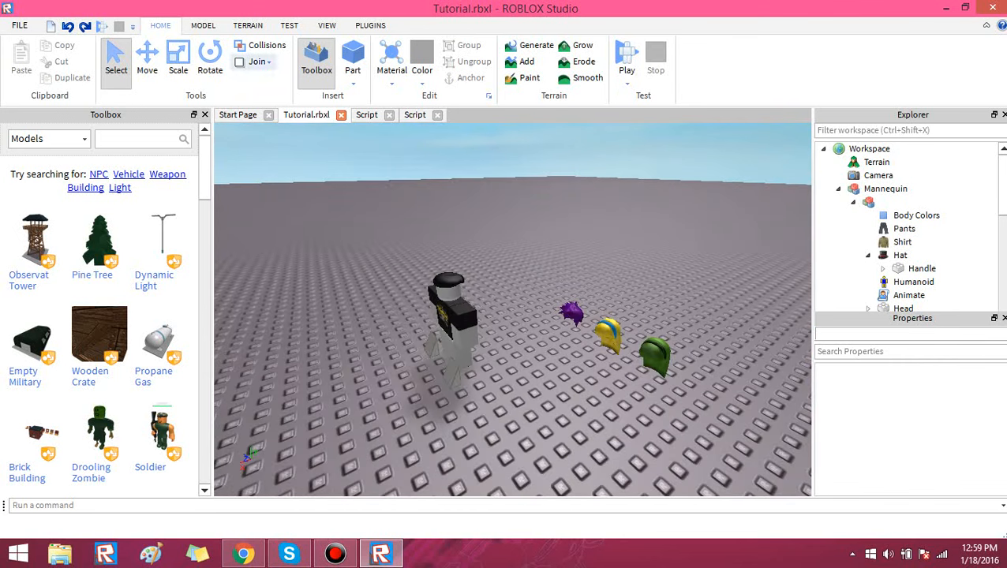
left_click(147, 59)
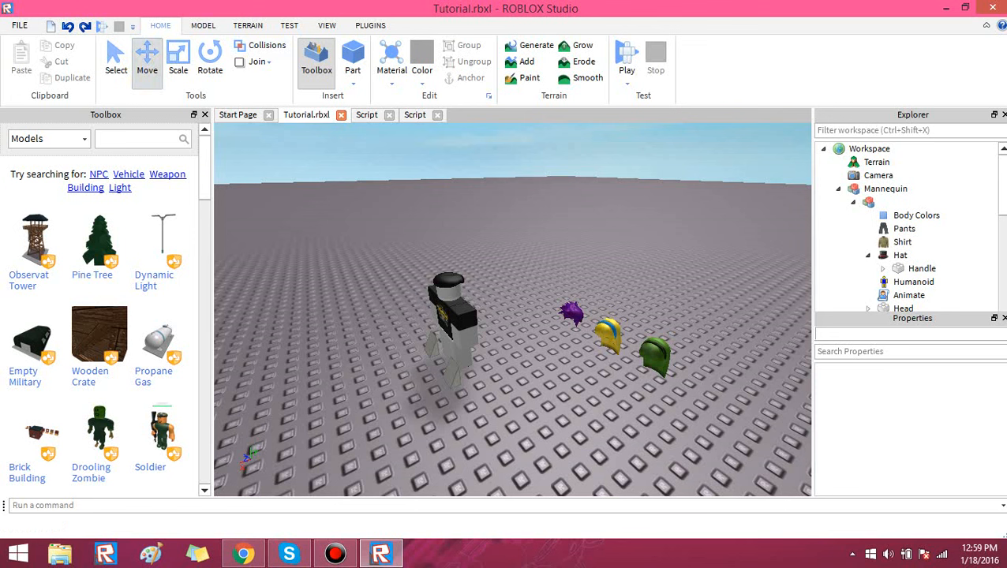
left_click(203, 26)
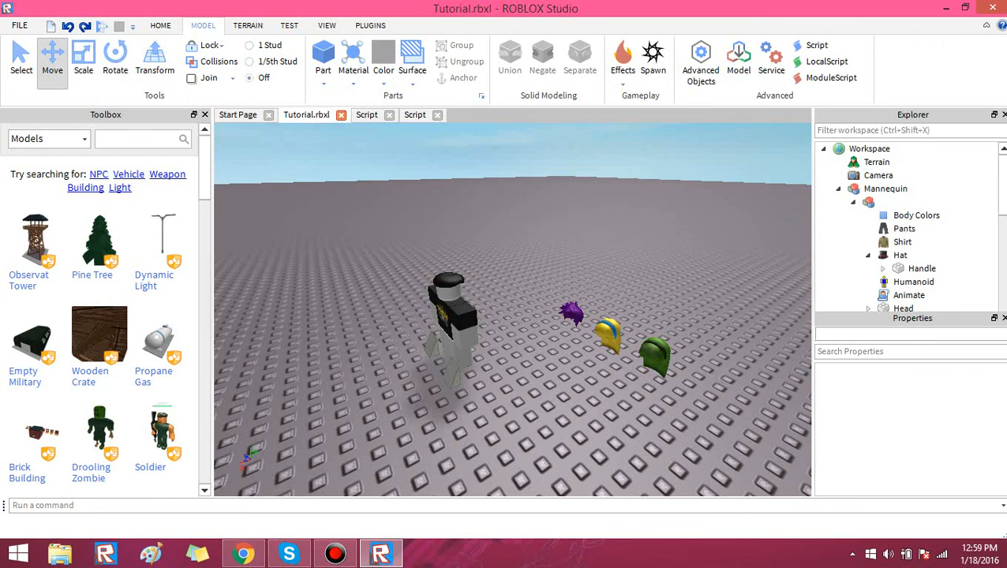
scroll(490, 276, "up", 3)
right_click_drag(505, 268, 490, 221)
left_click(491, 225)
scroll(490, 225, "down", 3)
scroll(491, 237, "up", 3)
left_click_drag(387, 274, 384, 274)
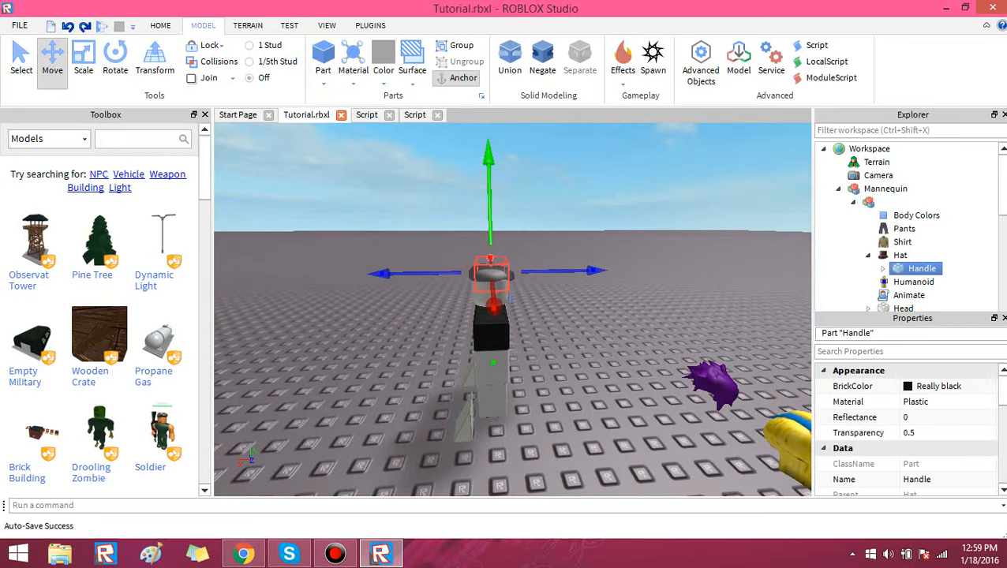
left_click_drag(488, 155, 488, 160)
left_click(528, 189)
right_click_drag(529, 189, 596, 205)
scroll(596, 205, "down", 3)
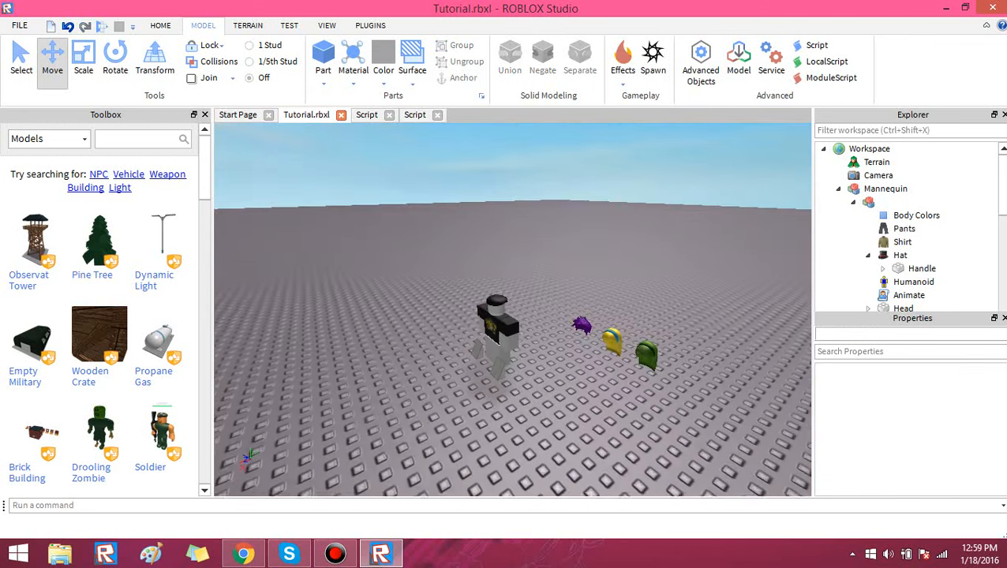
Inspect the MeshId of the Mesh inside the purple hair part in Workspace
scroll(595, 205, "up", 2)
left_click(615, 325)
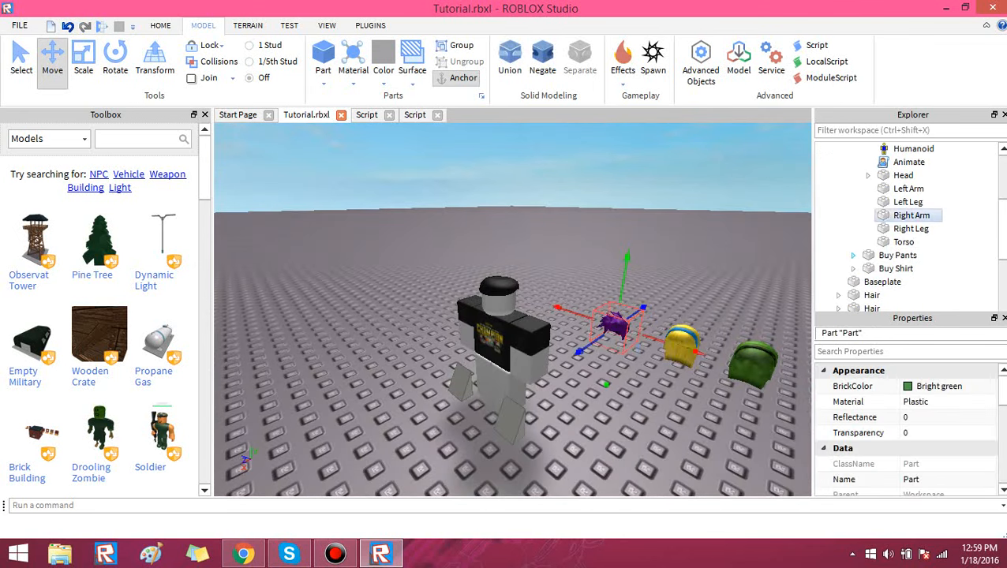
scroll(905, 216, "up", 3)
left_click(868, 242)
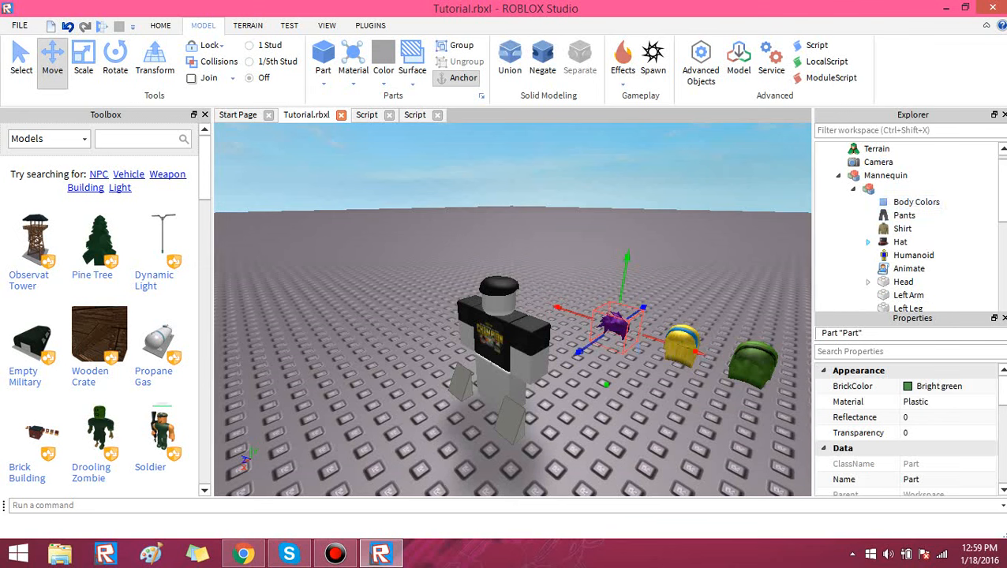
left_click(853, 189)
left_click(838, 268)
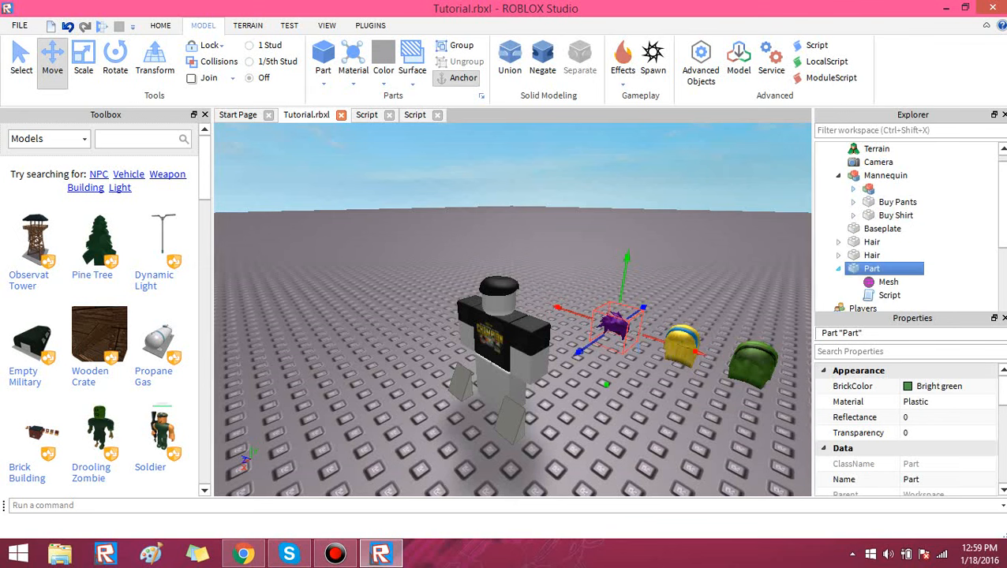
scroll(907, 229, "down", 1)
key("f")
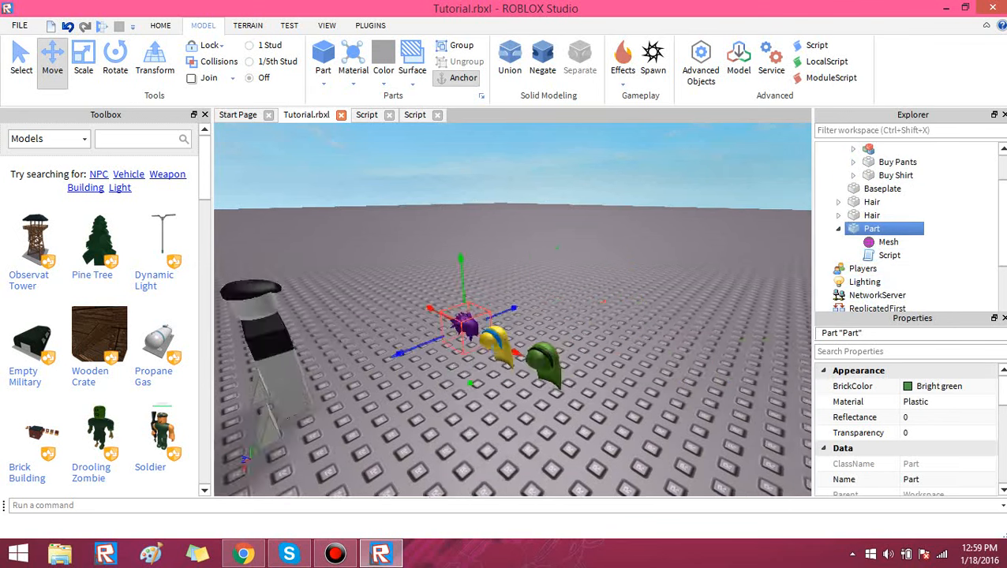
left_click(888, 242)
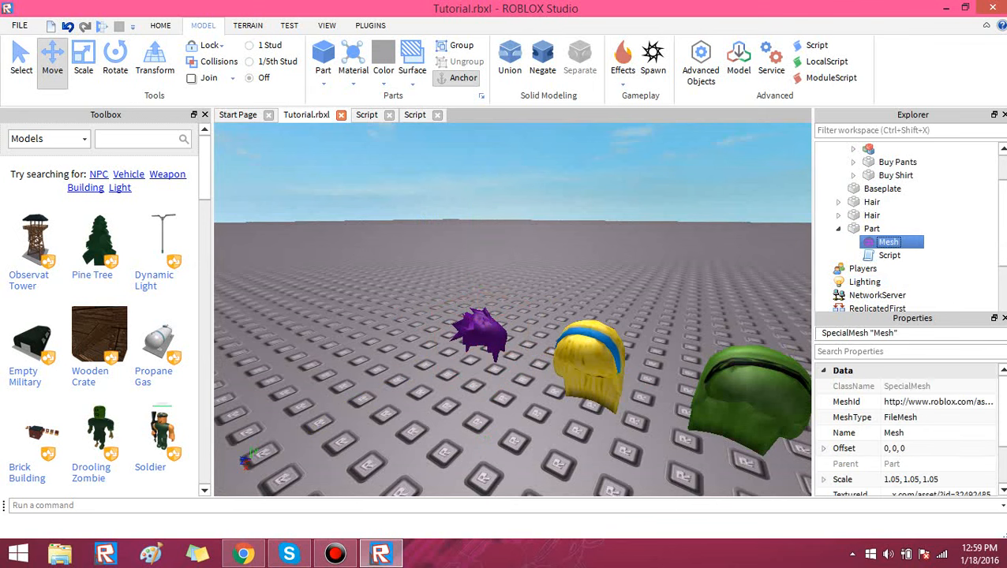
left_click(937, 401)
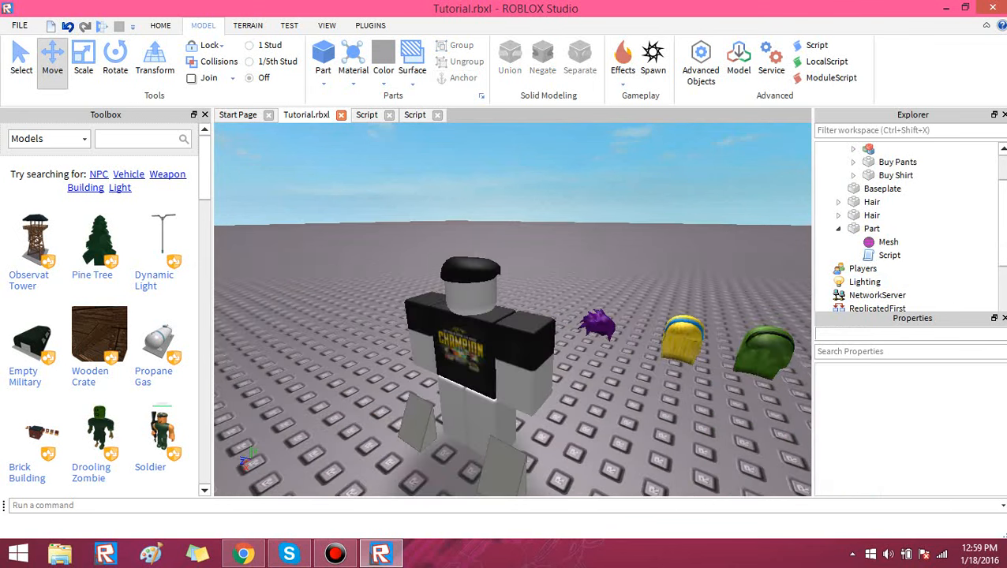
Set the MeshId of the Mesh in the mannequin's Hat Handle to the purple hair's asset, id=16627529
left_click(471, 271)
left_click(882, 215)
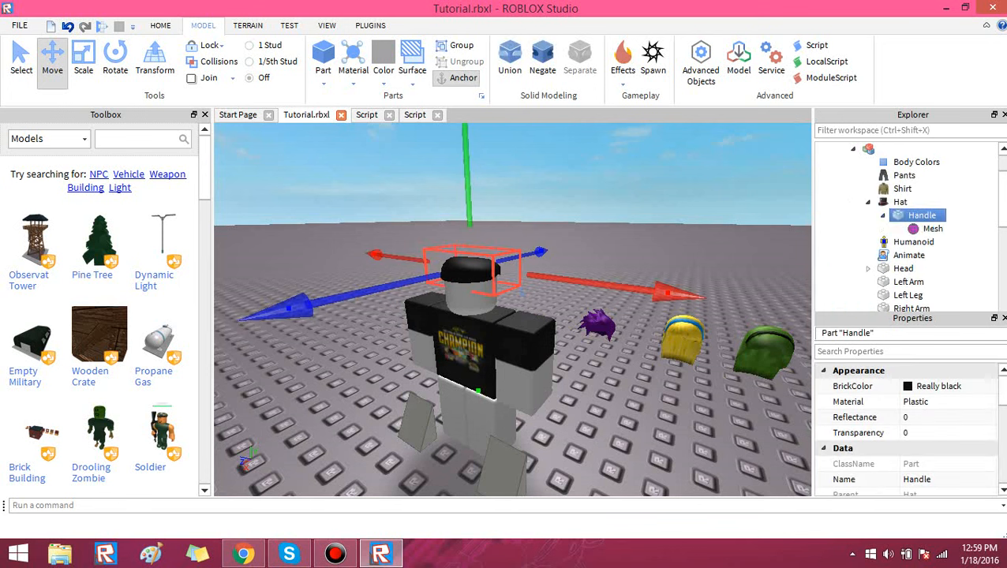
left_click(933, 229)
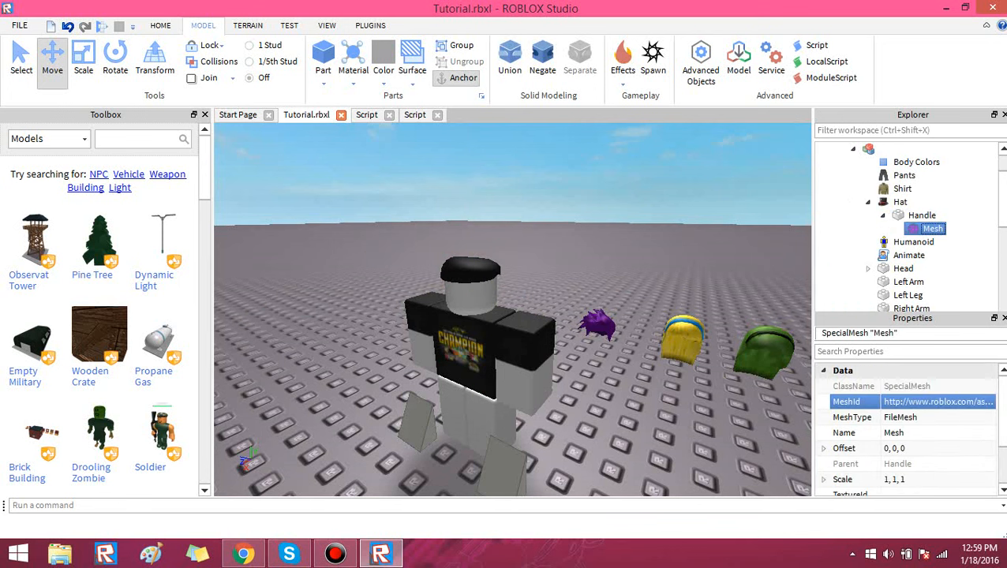
left_click(938, 402)
key("ctrl+v")
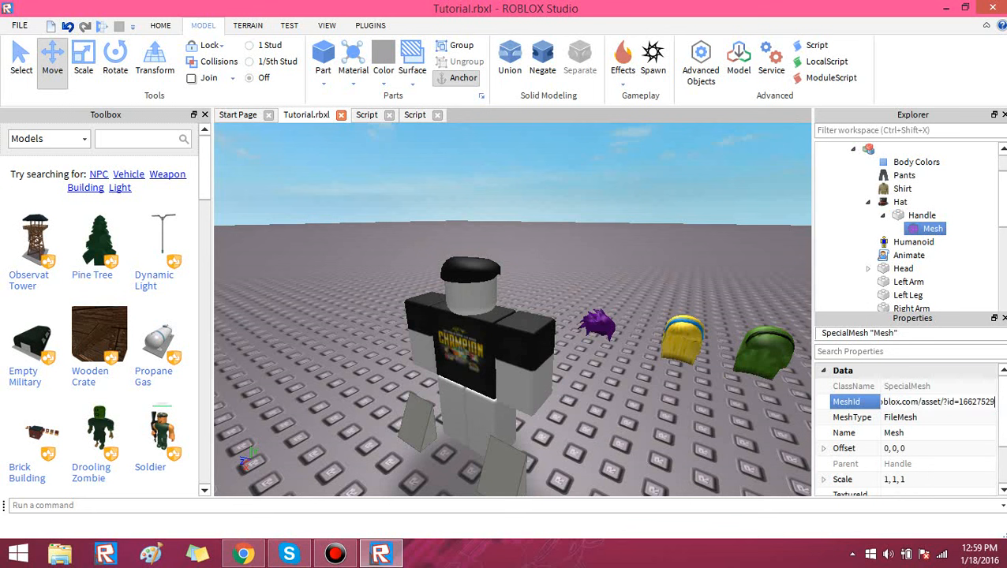
key("Return")
key("Escape")
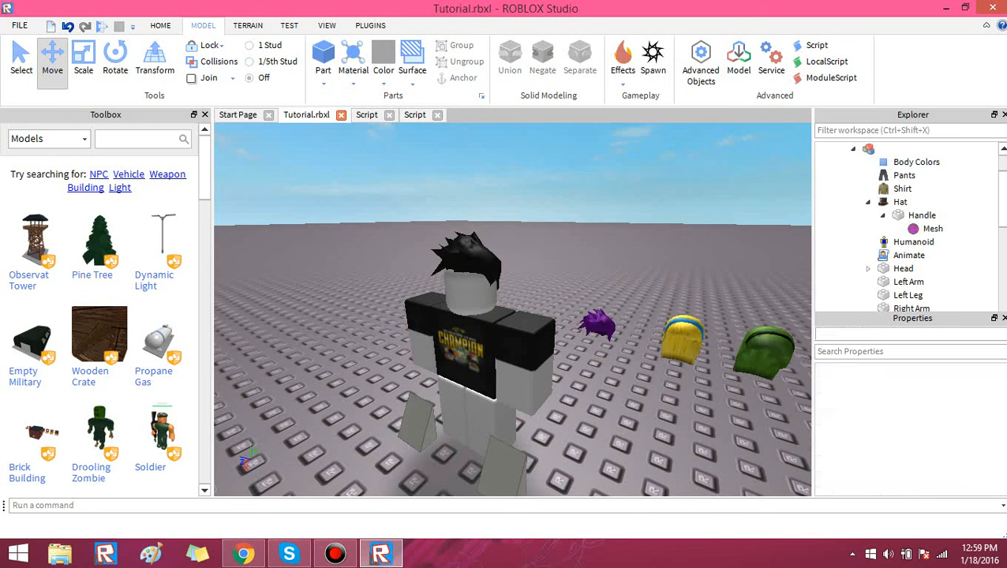
Copy the TextureId from the Mesh of the purple hair part in Workspace
left_click(598, 325)
scroll(901, 254, "down", 3)
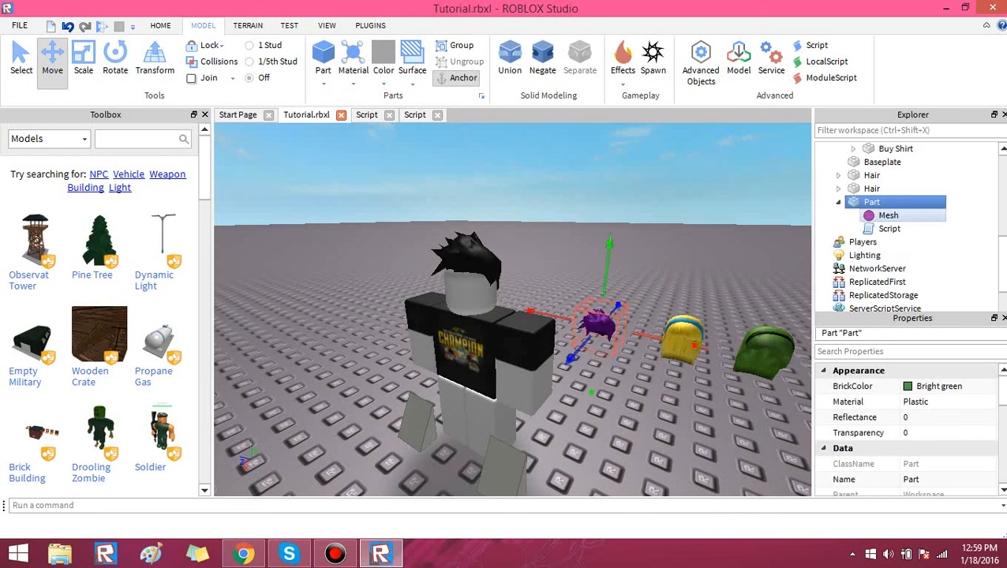
left_click(889, 215)
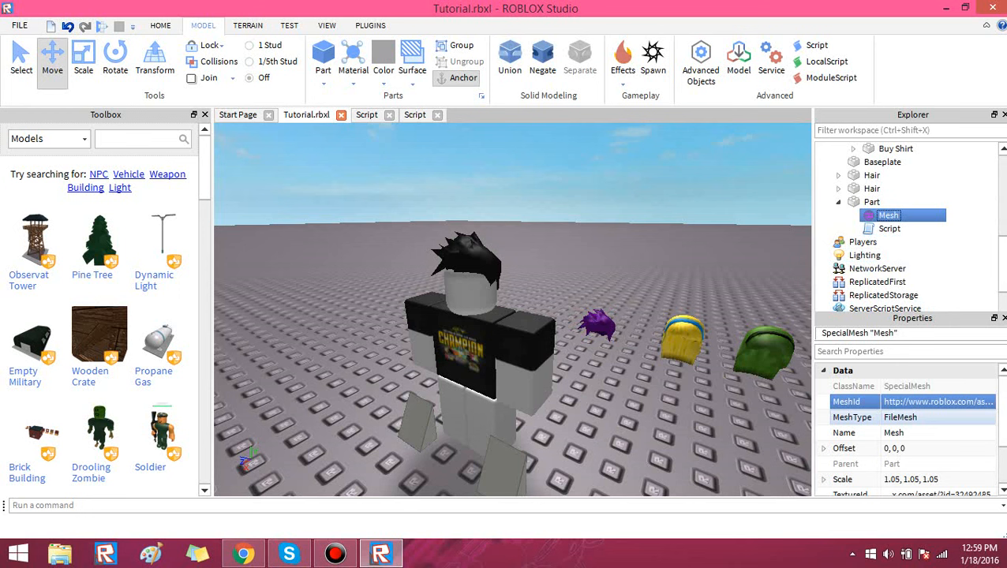
scroll(937, 432, "down", 1)
left_click(938, 448)
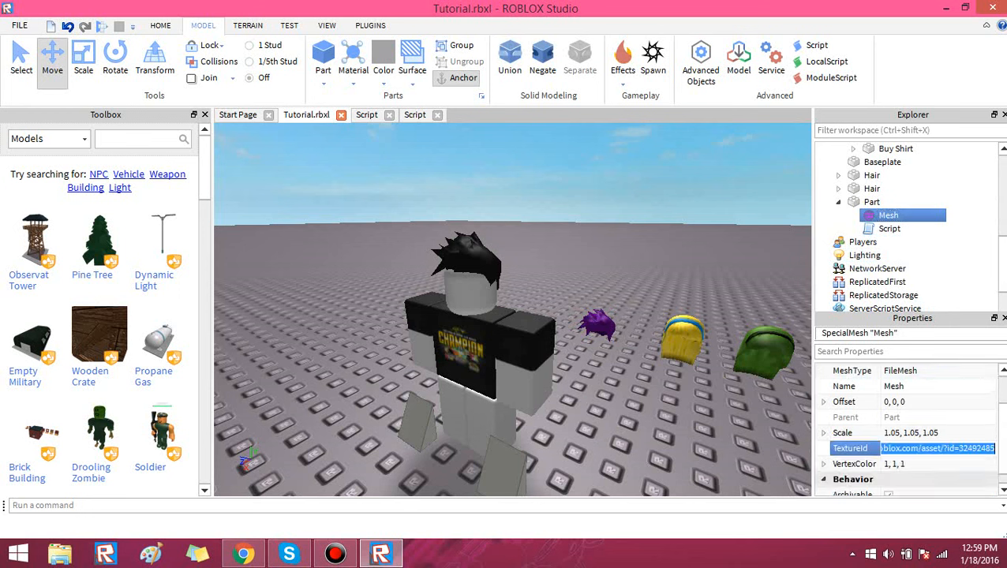
left_click(473, 259)
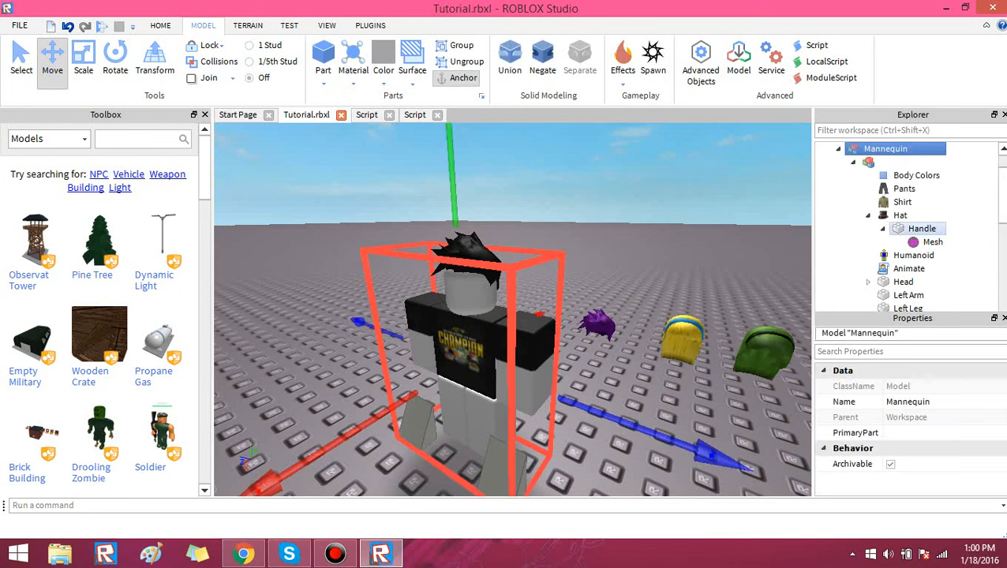
left_click(921, 228)
left_click(932, 242)
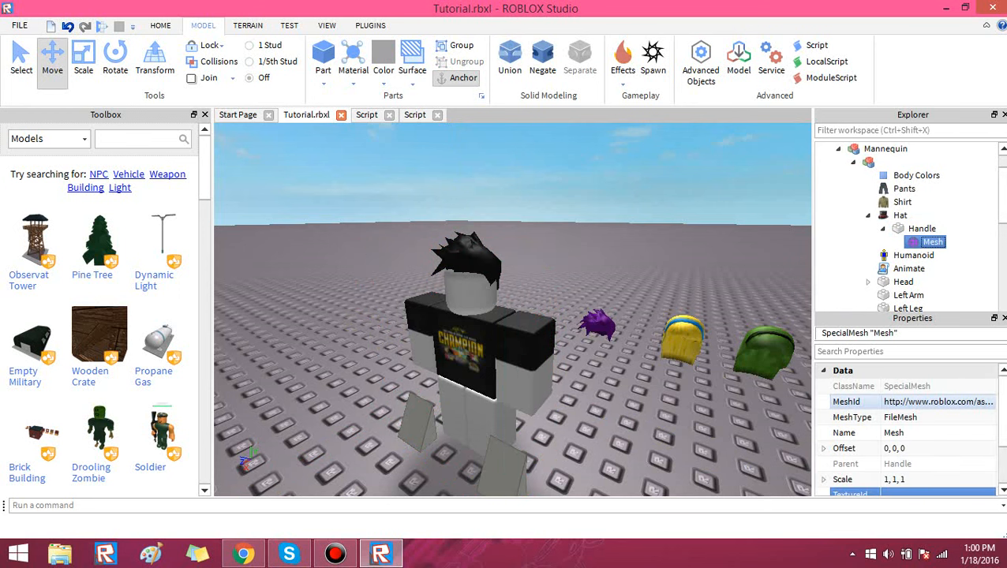
scroll(937, 476, "down", 1)
left_click(938, 448)
type("http://www.roblox.com/asset/?id=32492485")
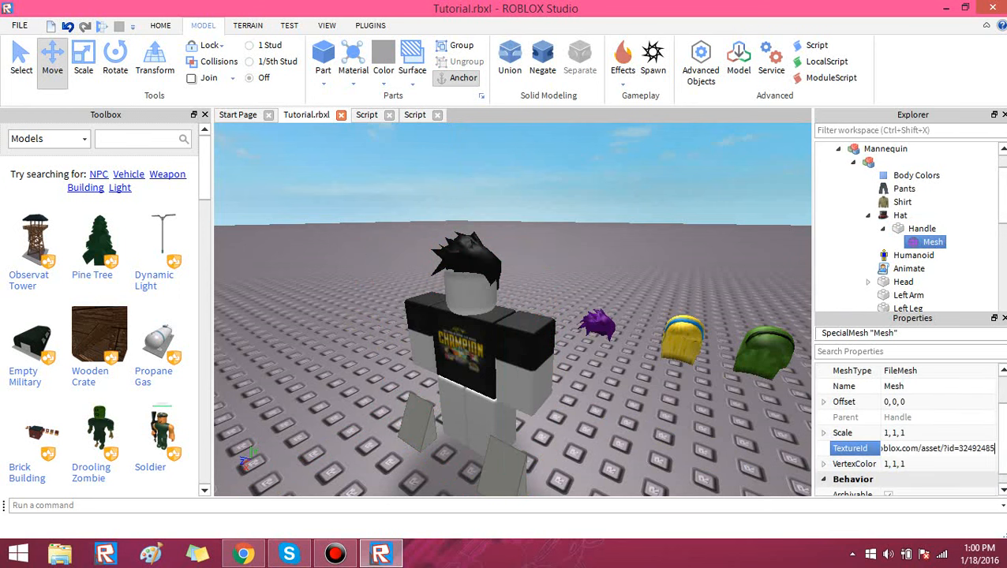
key("Return")
Nudge the purple hair very slightly along the front-to-back axis of the mannequin's head with the Move tool
right_click_drag(544, 315, 426, 312)
left_click(921, 229)
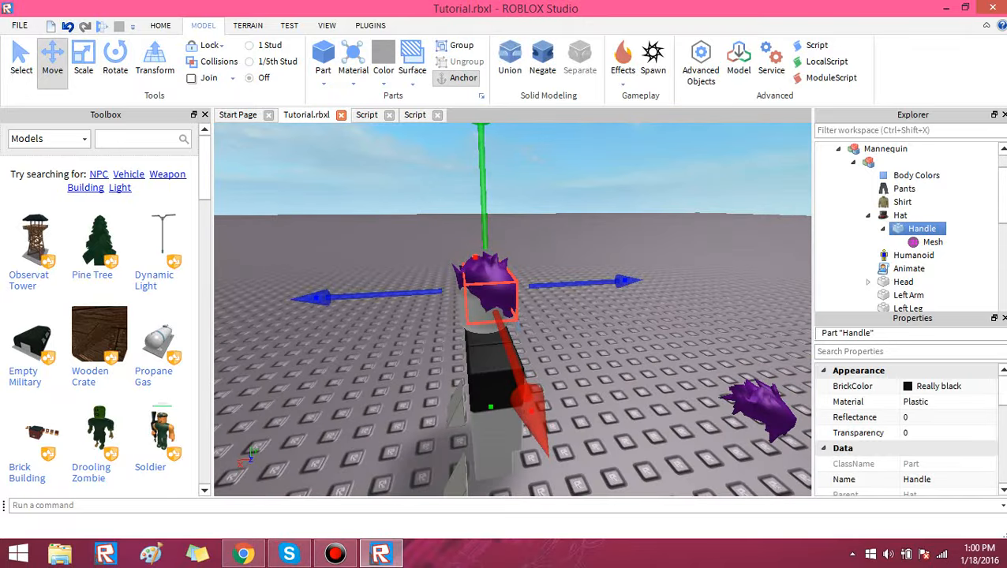
right_click_drag(553, 316, 521, 307)
left_click_drag(300, 274, 302, 275)
left_click(355, 316)
right_click_drag(473, 315, 544, 315)
scroll(512, 316, "up", 5)
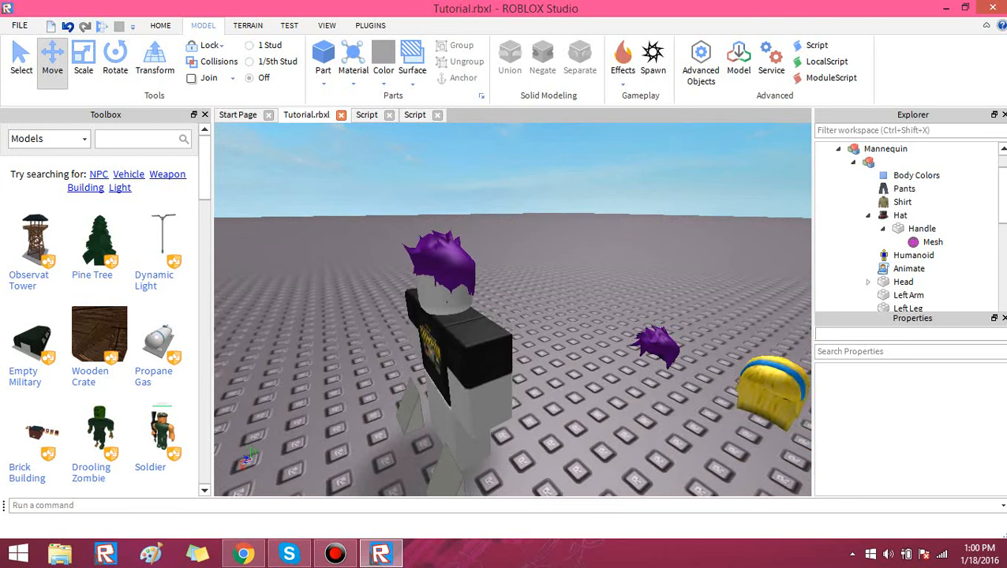
Copy the MeshId from the Mesh inside the yellow Hair part in Workspace
scroll(512, 315, "down", 3)
left_click(685, 365)
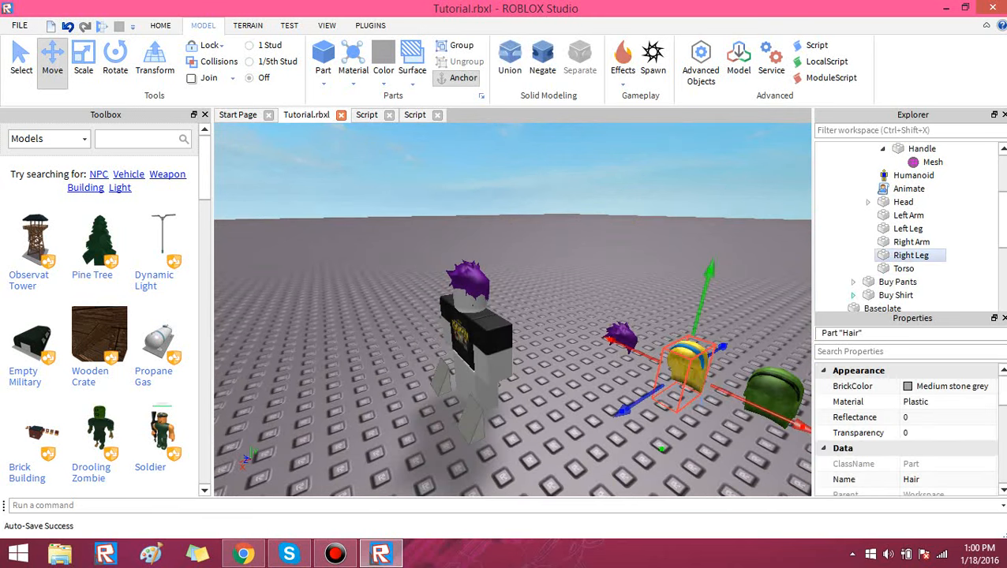
scroll(899, 255, "down", 2)
left_click(837, 268)
left_click(838, 241)
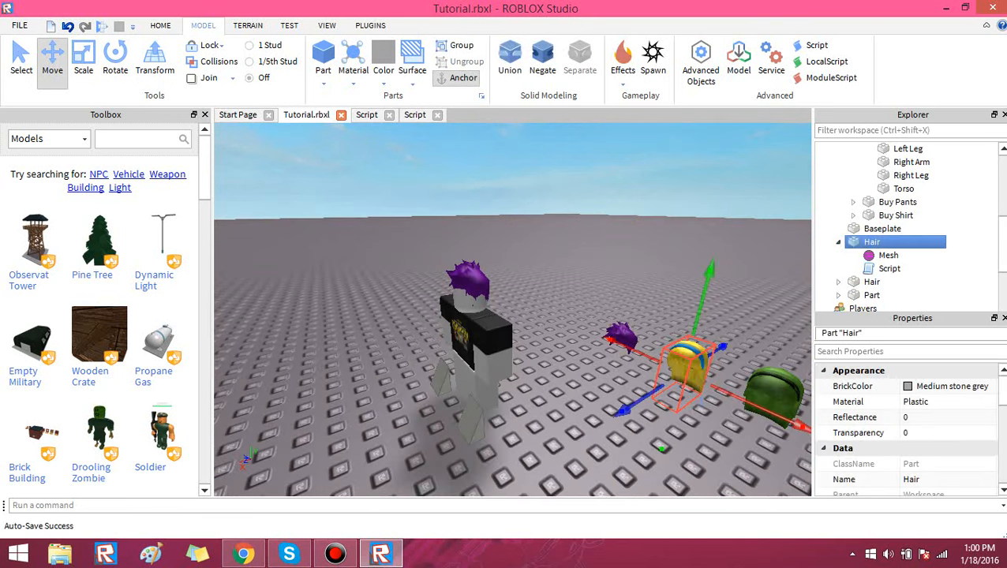
left_click(887, 255)
left_click(937, 402)
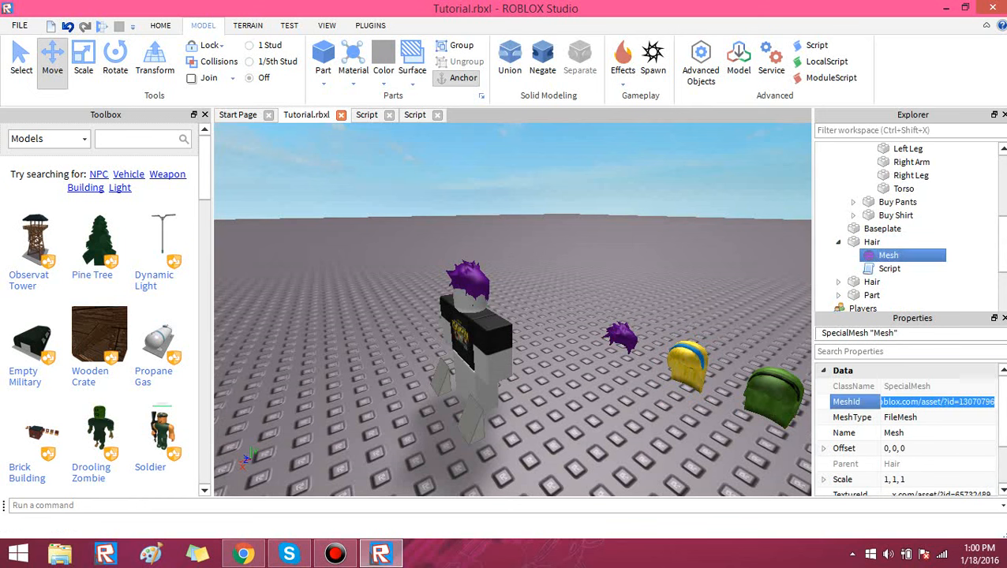
left_click(695, 454)
right_click_drag(695, 455, 749, 426)
mouse_move(616, 336)
right_mouse_down()
mouse_move(598, 325)
mouse_move(611, 327)
right_mouse_up()
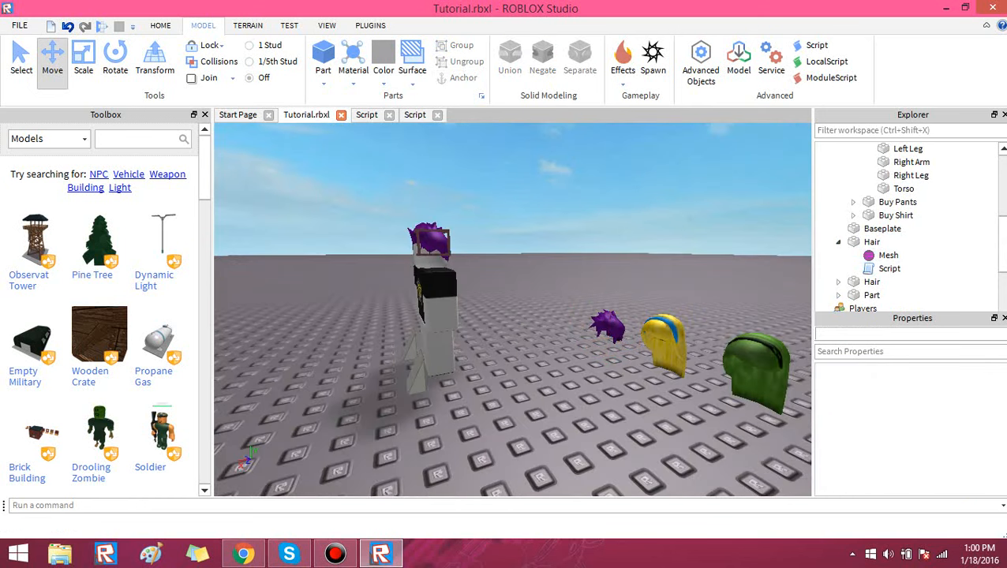
left_click(662, 347)
left_click(888, 215)
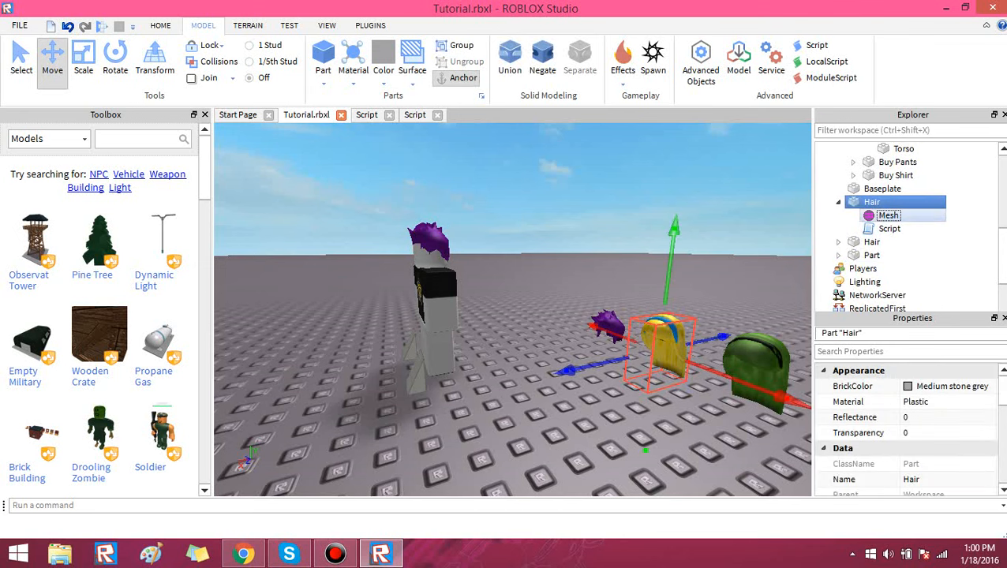
left_click(937, 401)
Set the MeshId of the mannequin's Hat Mesh to the yellow hair's asset, id=13070796
left_click(478, 288)
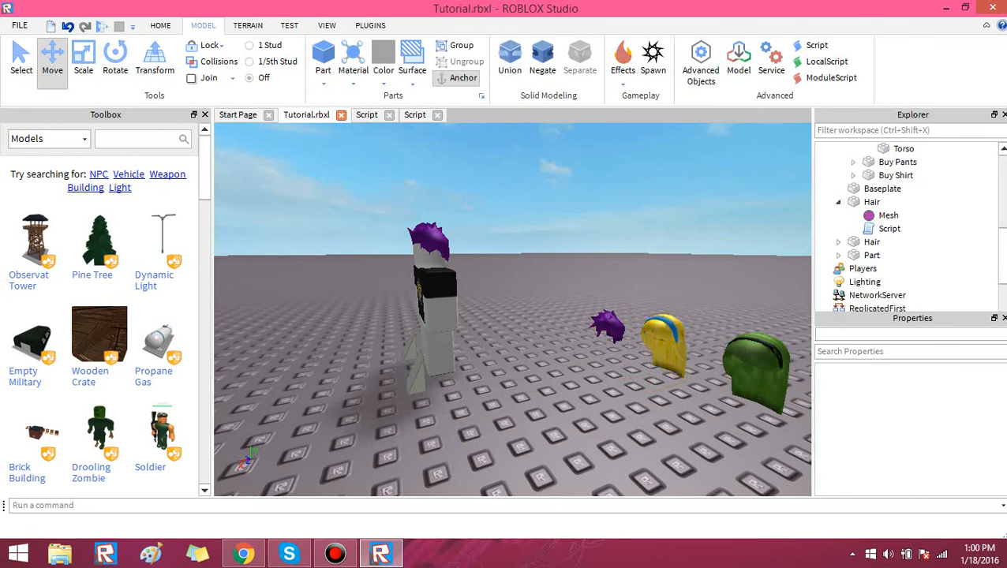
right_click_drag(478, 288, 491, 304)
left_click(491, 304)
left_click(931, 162)
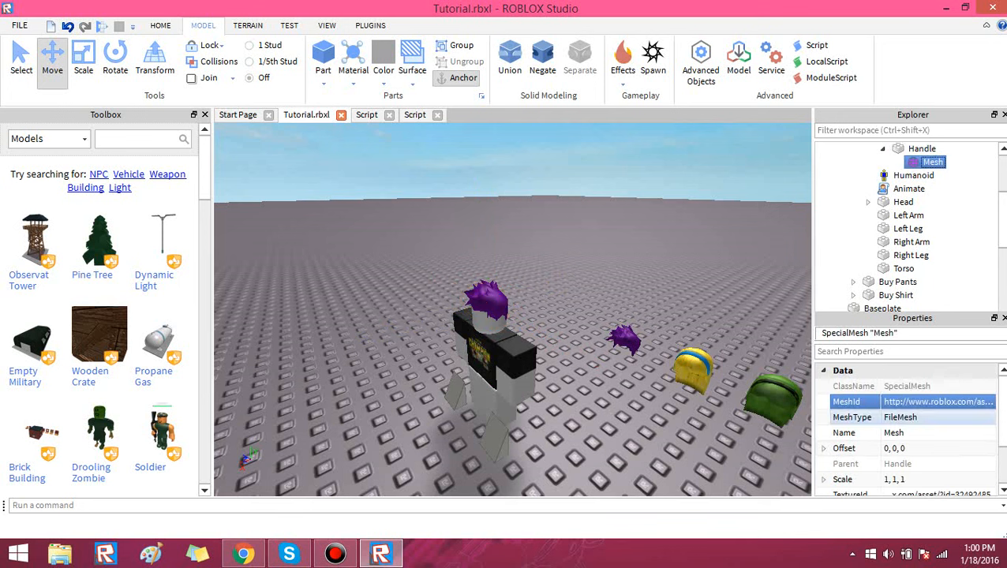
left_click(937, 402)
key("Return")
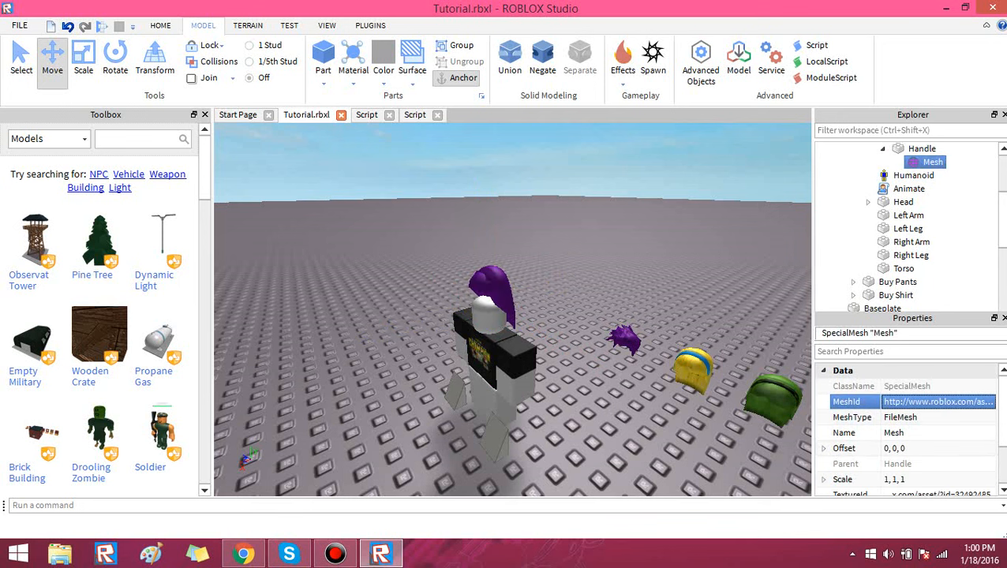
left_click(670, 268)
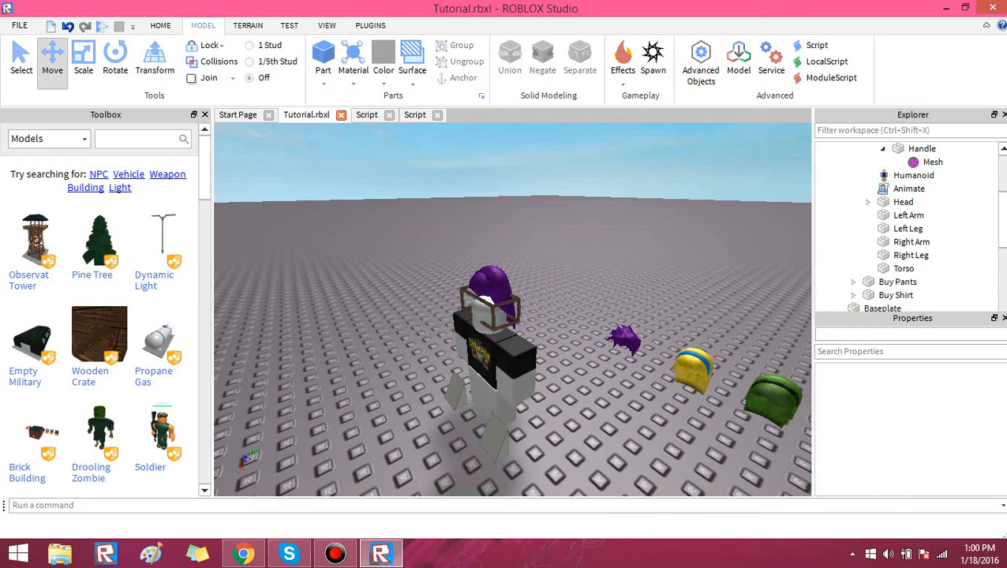
Copy the TextureId from the Mesh of the yellow Hair part in Workspace
right_click_drag(490, 310, 410, 276)
right_click_drag(701, 425, 665, 421)
right_click_drag(544, 315, 605, 348)
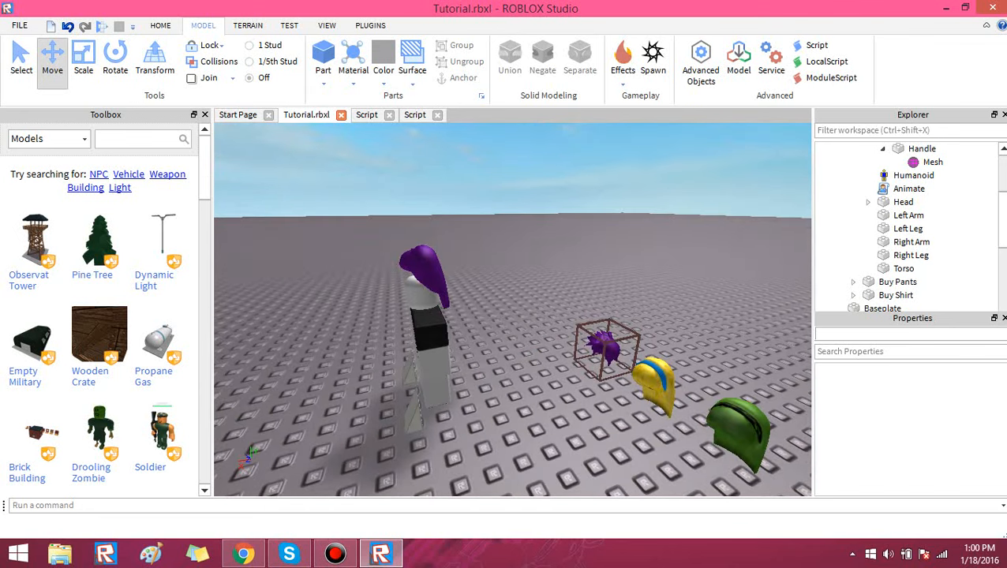
left_click(653, 382)
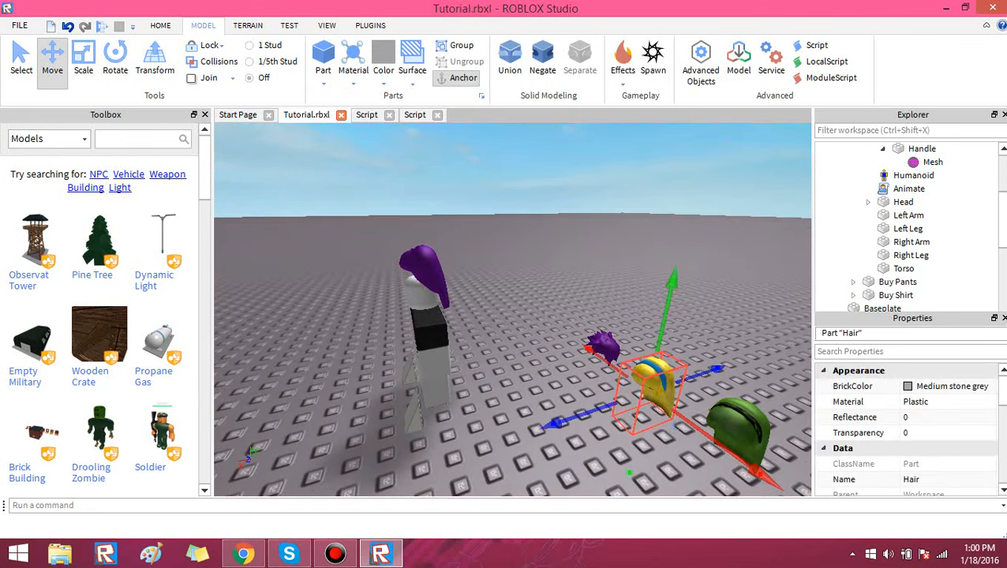
scroll(908, 255, "down", 2)
left_click(889, 254)
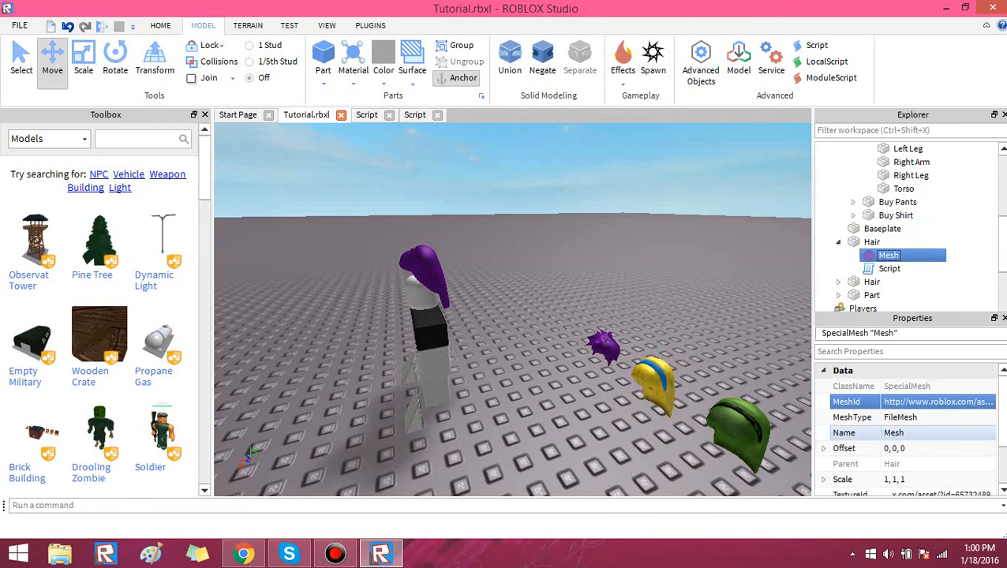
scroll(908, 442, "down", 1)
left_click(937, 448)
left_click(710, 316)
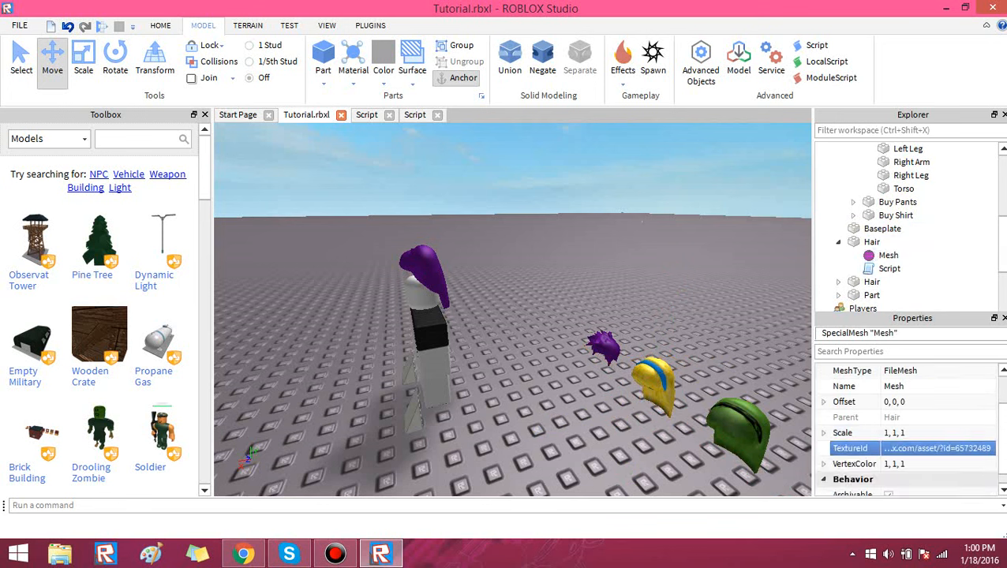
Set the TextureId of the mannequin's Hat Mesh to the yellow hair's texture, id=65732489
left_click(422, 280)
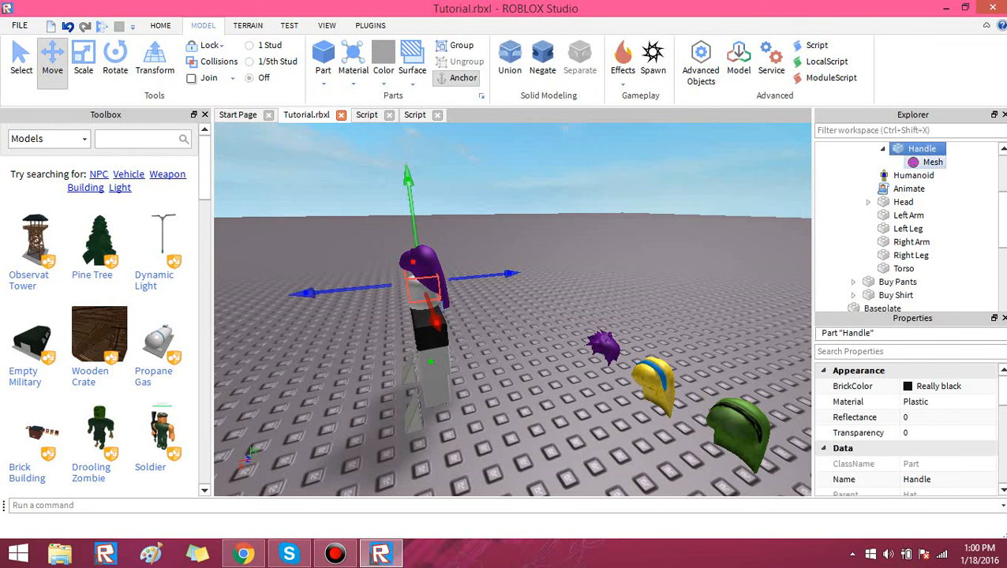
left_click(927, 162)
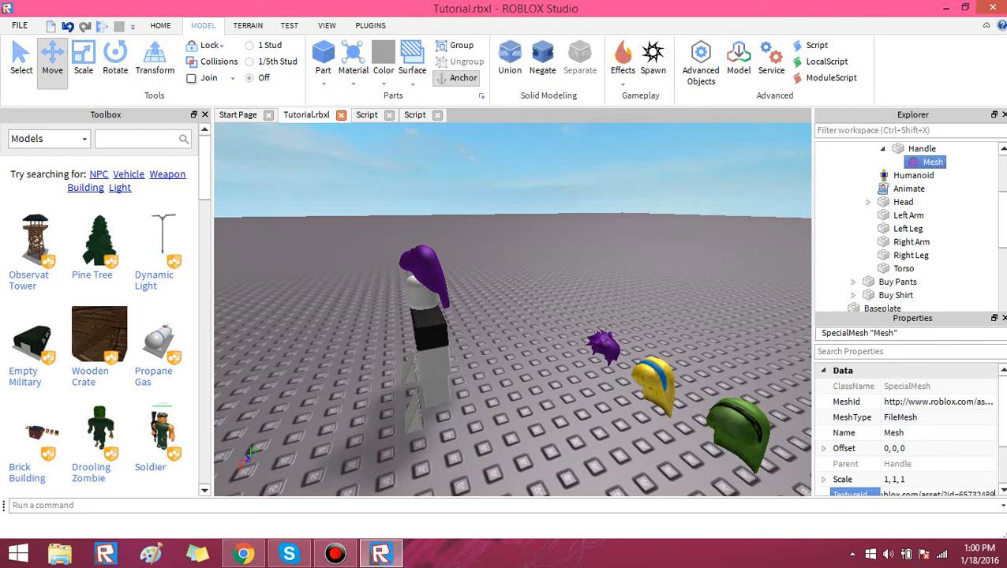
key("Return")
left_click(631, 292)
key("a")
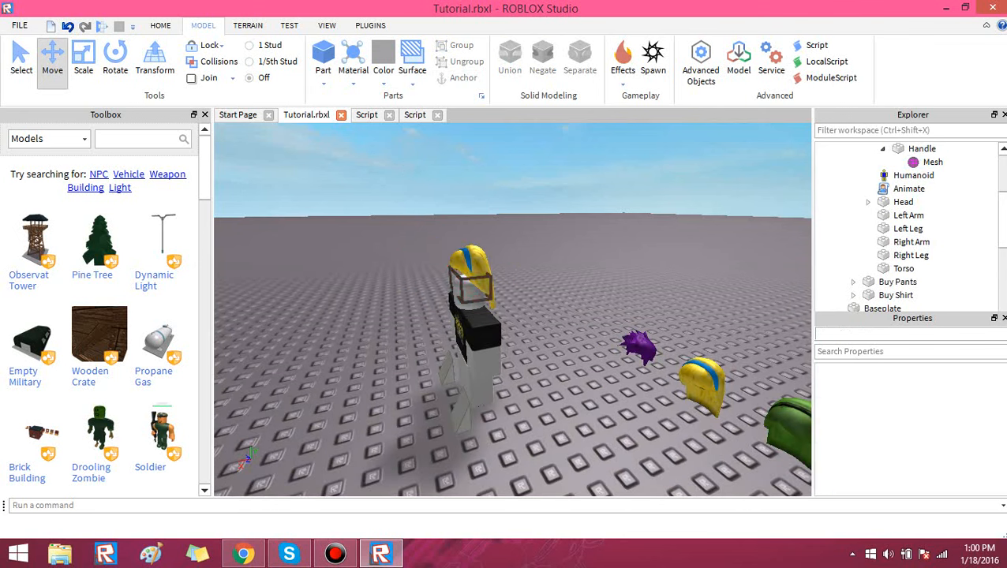
Lower the yellow hair slightly so it sits on the mannequin's head, using the Move tool
left_click(473, 286)
right_click_drag(493, 306, 491, 295)
scroll(493, 295, "up", 1)
scroll(493, 296, "down", 1)
left_click_drag(473, 161, 474, 186)
right_click_drag(474, 186, 713, 246)
left_click(418, 191)
scroll(656, 254, "down", 4)
scroll(656, 254, "up", 3)
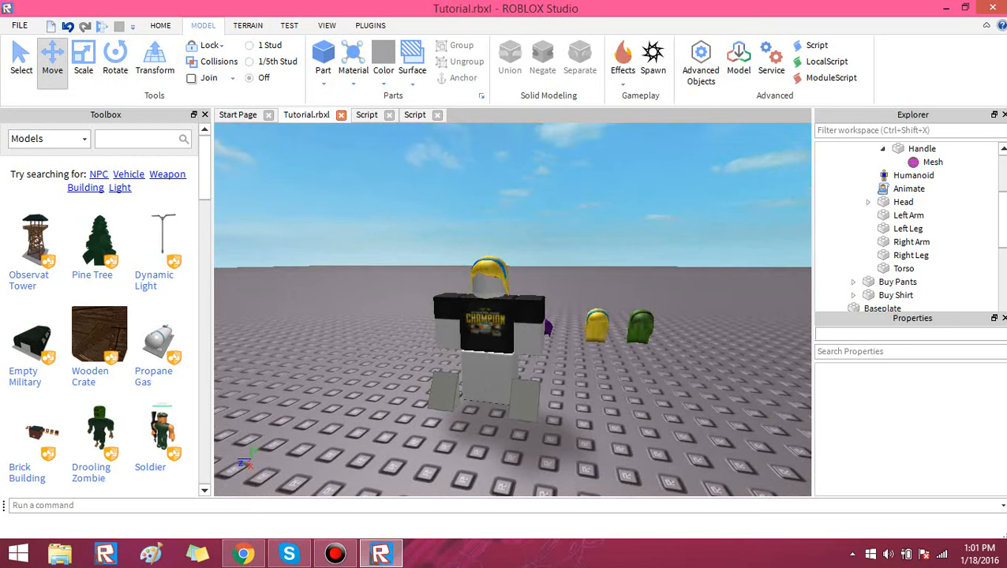
Set the HeadColor and LeftArmColor of the mannequin's Body Colors to a light peach skin tone
scroll(915, 228, "up", 2)
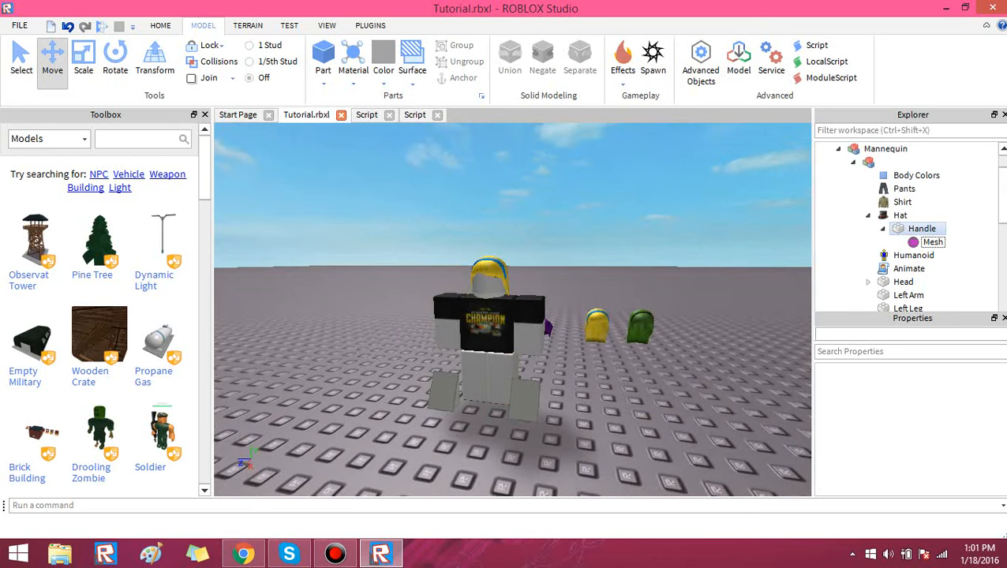
left_click(915, 176)
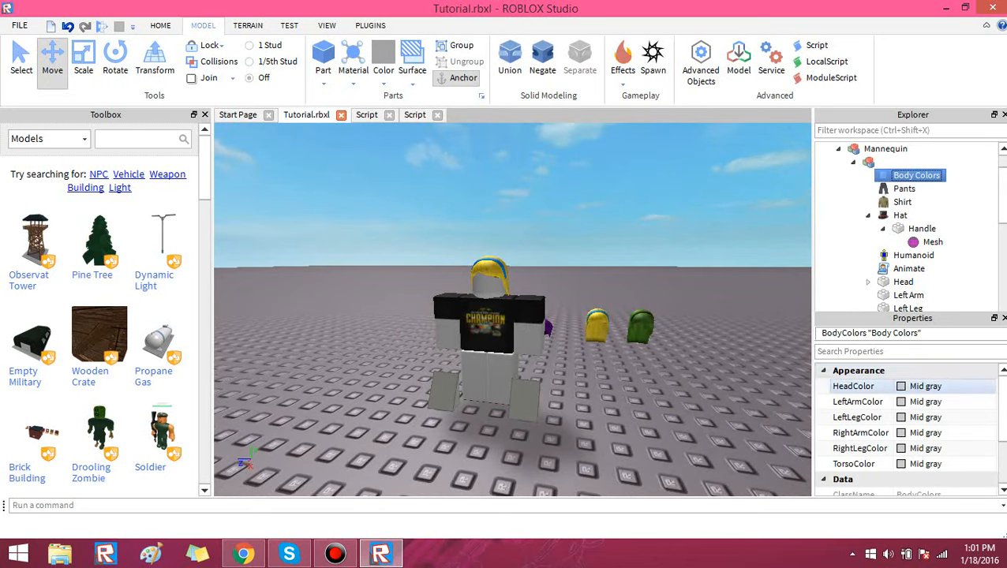
left_click(925, 386)
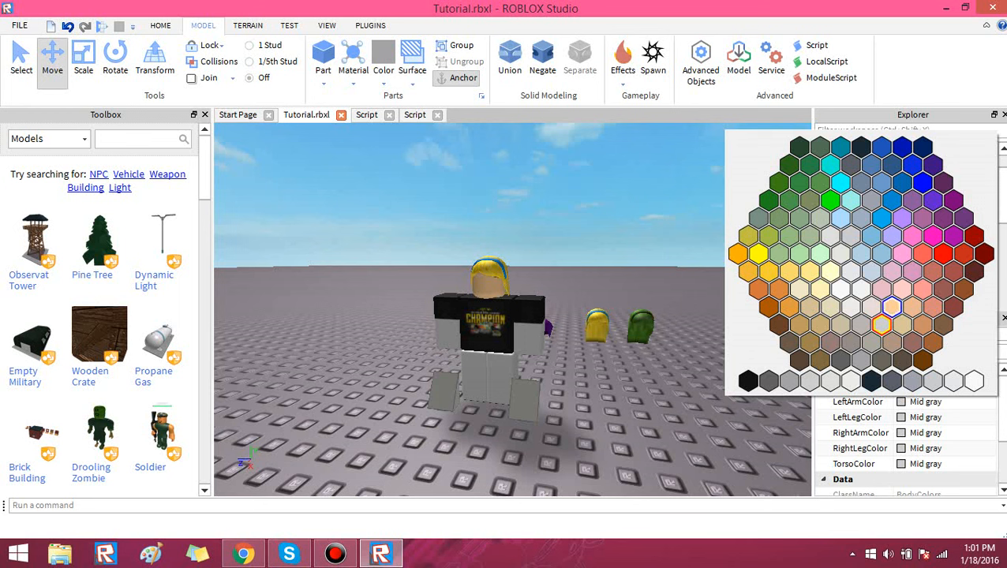
left_click(891, 306)
left_click(890, 400)
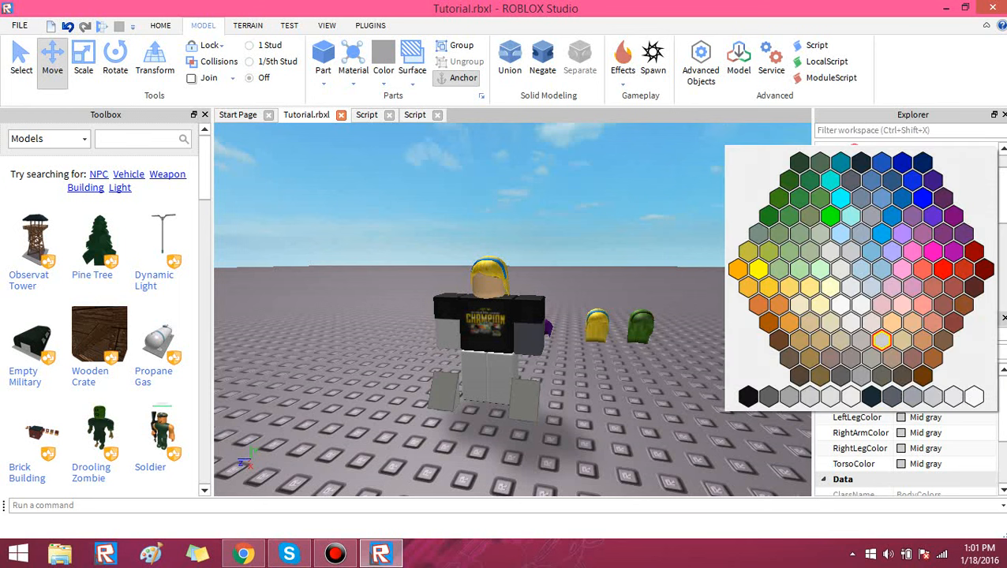
left_click(881, 339)
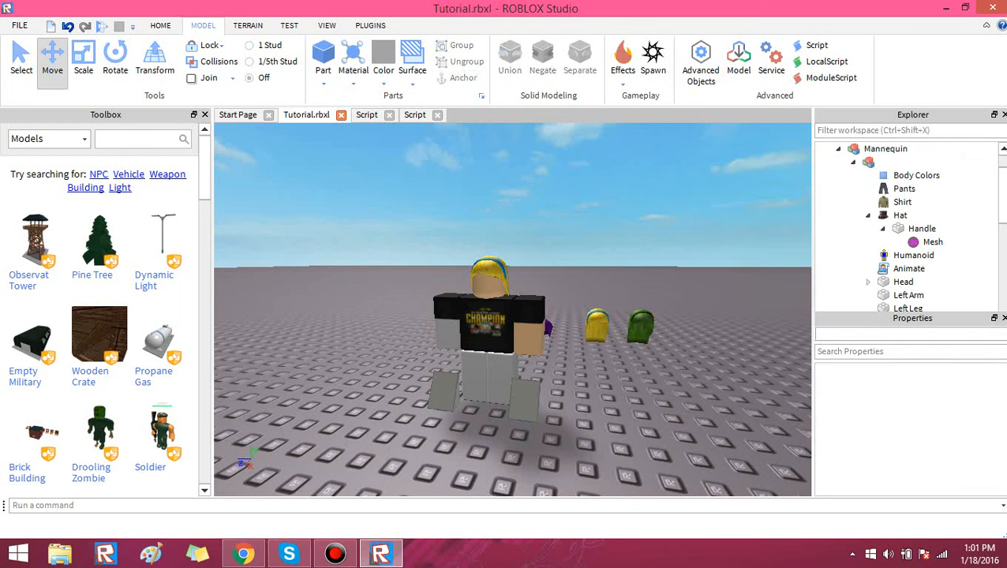
right_click_drag(513, 309, 489, 310)
scroll(512, 310, "down", 5)
scroll(513, 309, "up", 7)
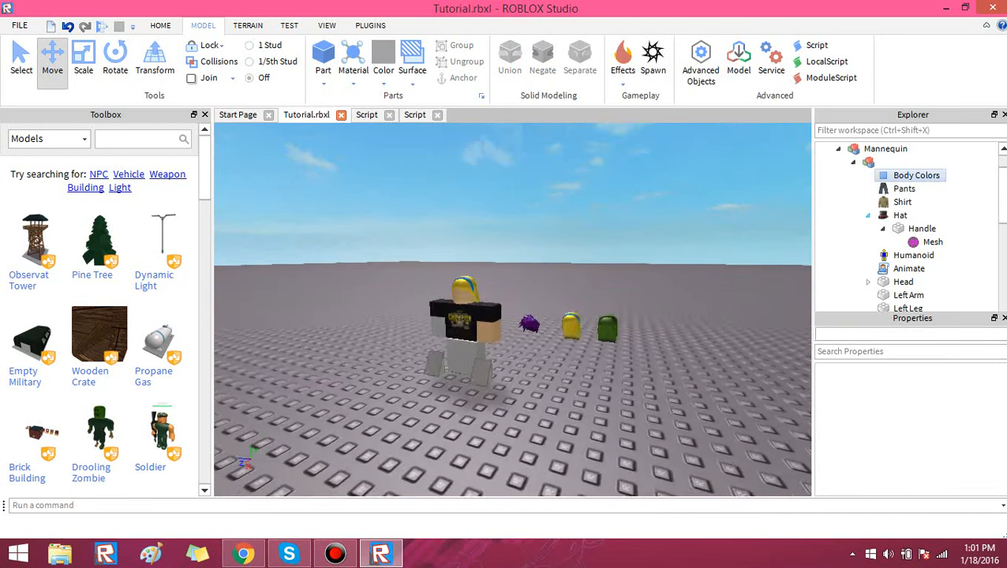
Copy the MeshId from the Mesh of the purple spiky hair part in Workspace
left_click(915, 175)
left_click(599, 426)
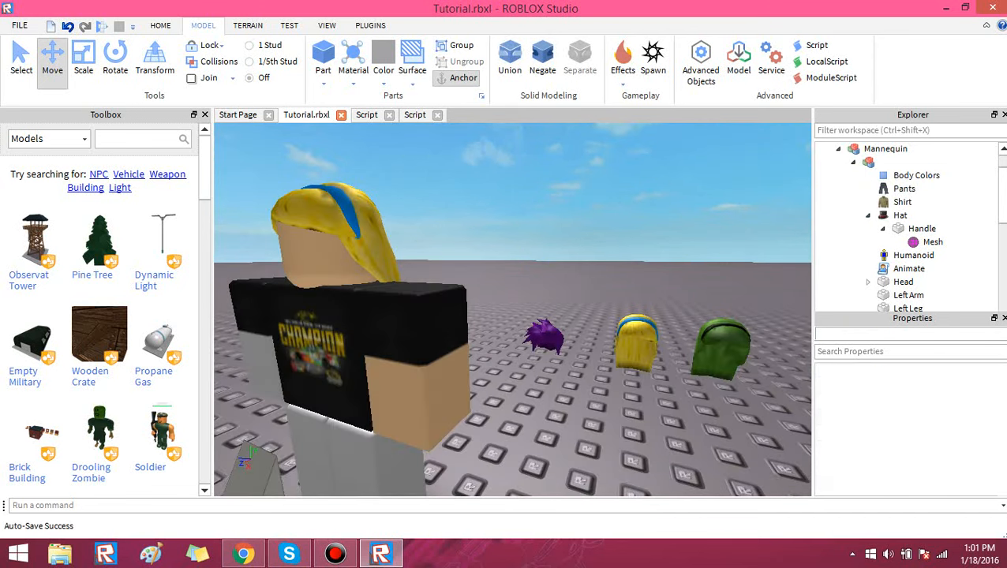
scroll(513, 309, "down", 5)
right_click_drag(512, 309, 482, 318)
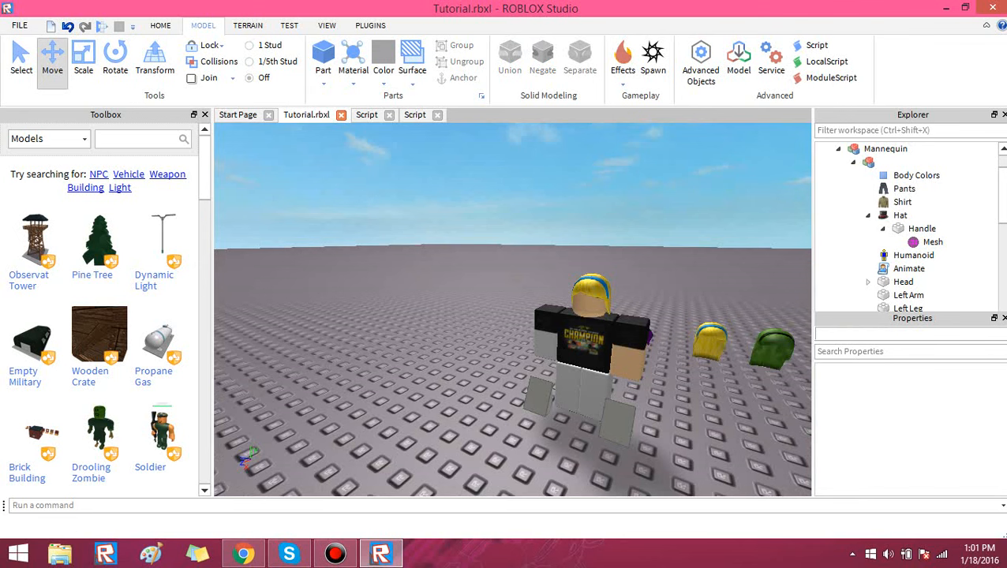
right_click_drag(512, 310, 485, 308)
left_click(610, 358)
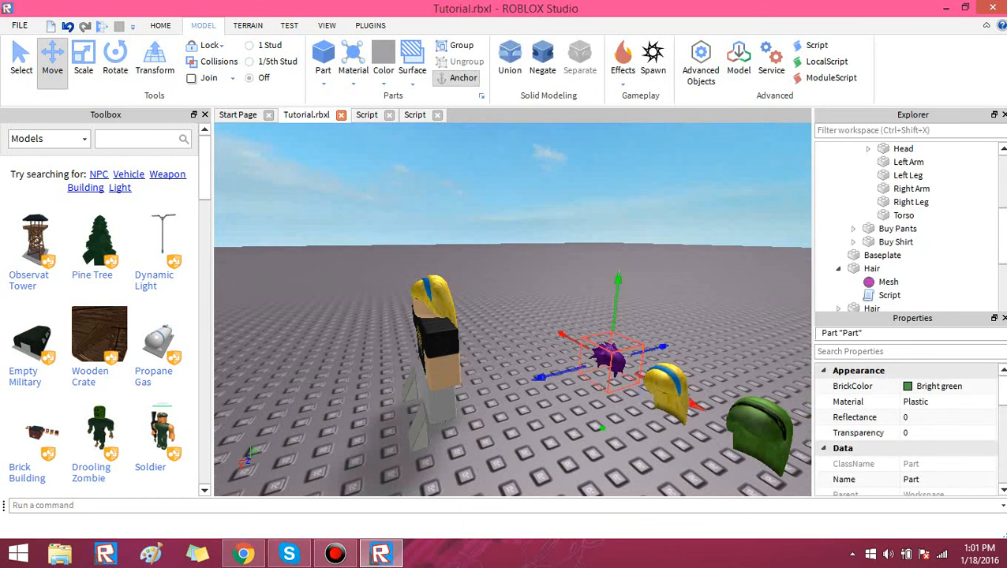
scroll(868, 268, "down", 2)
left_click(837, 242)
left_click(889, 255)
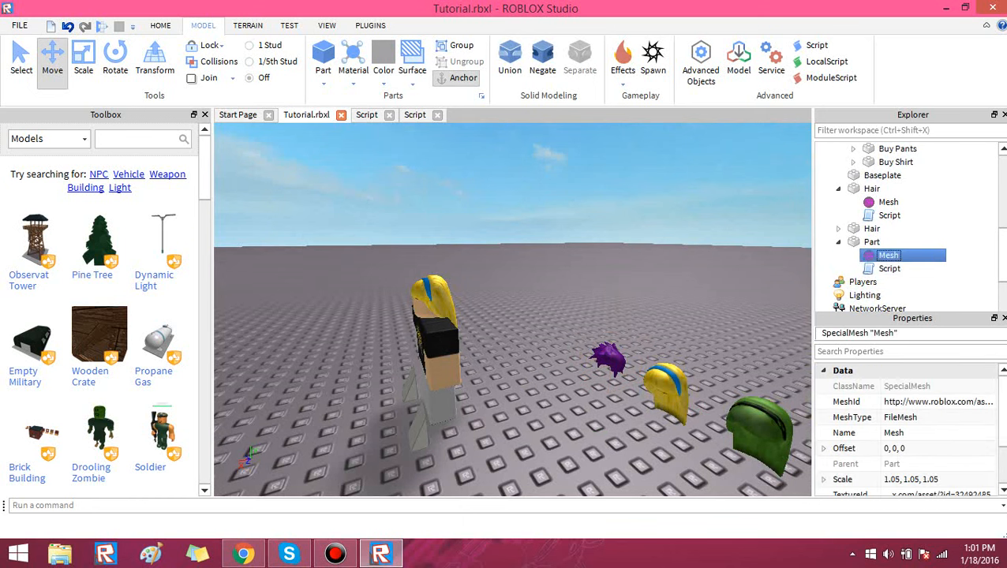
left_click(937, 401)
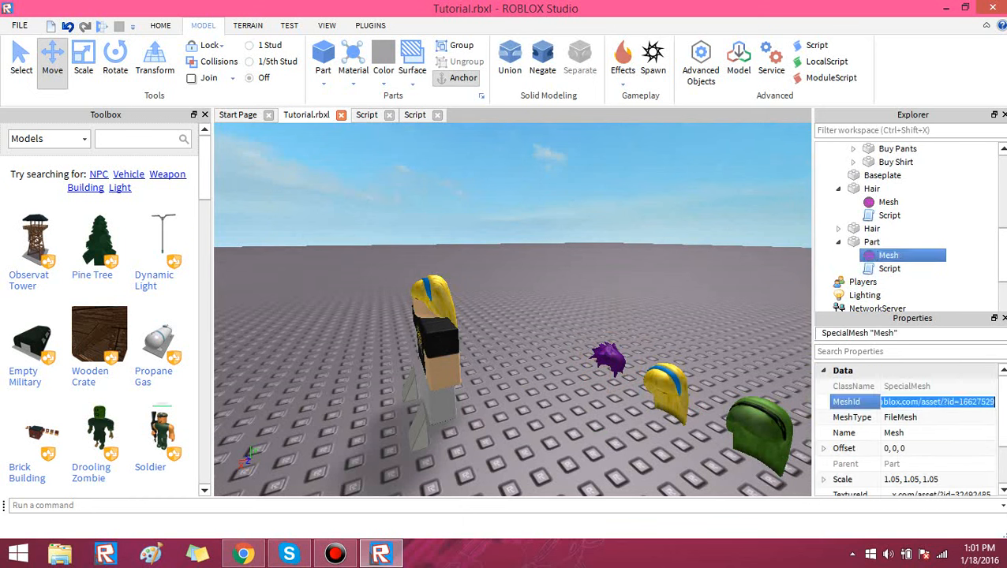
Set the MeshId of the mannequin's Hat Mesh to the purple hair's mesh, id=16627529
left_click(552, 304)
right_click_drag(552, 304, 599, 301)
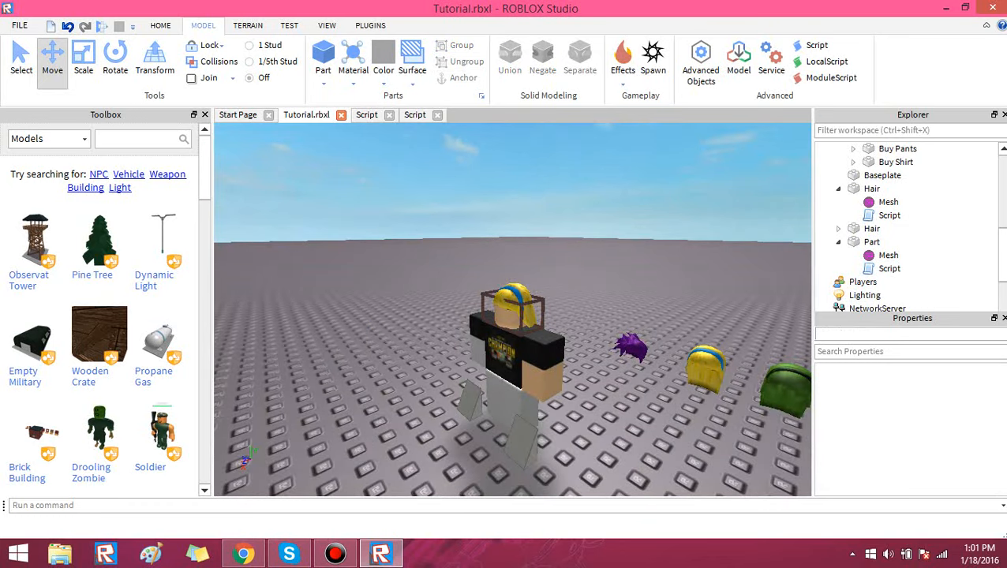
left_click(512, 312)
left_click(932, 188)
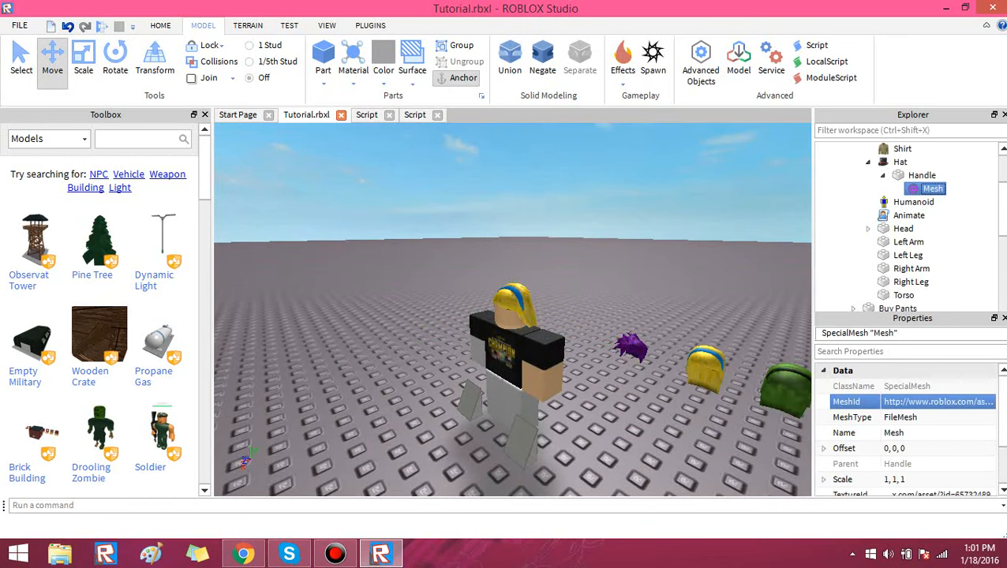
left_click(978, 402)
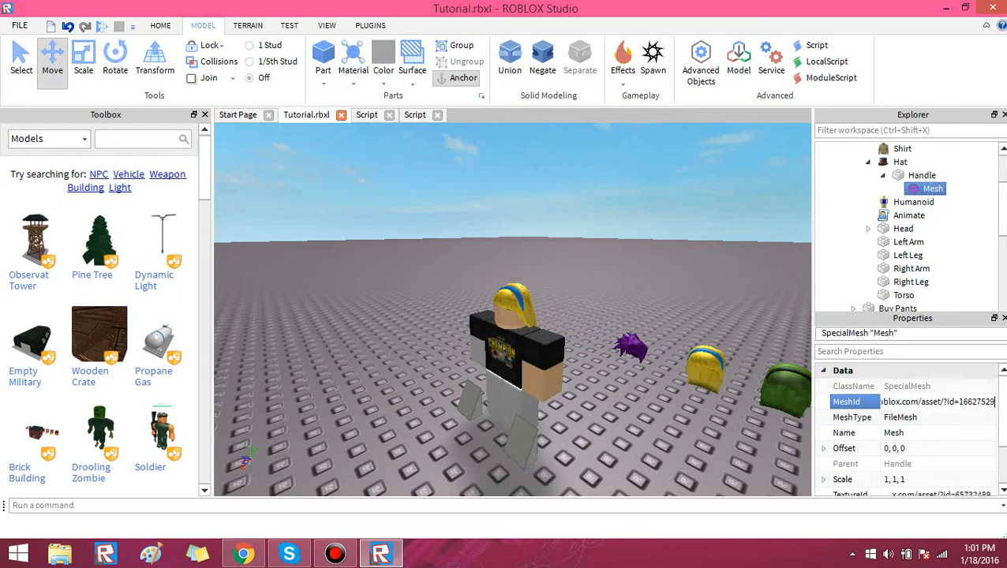
key("Return")
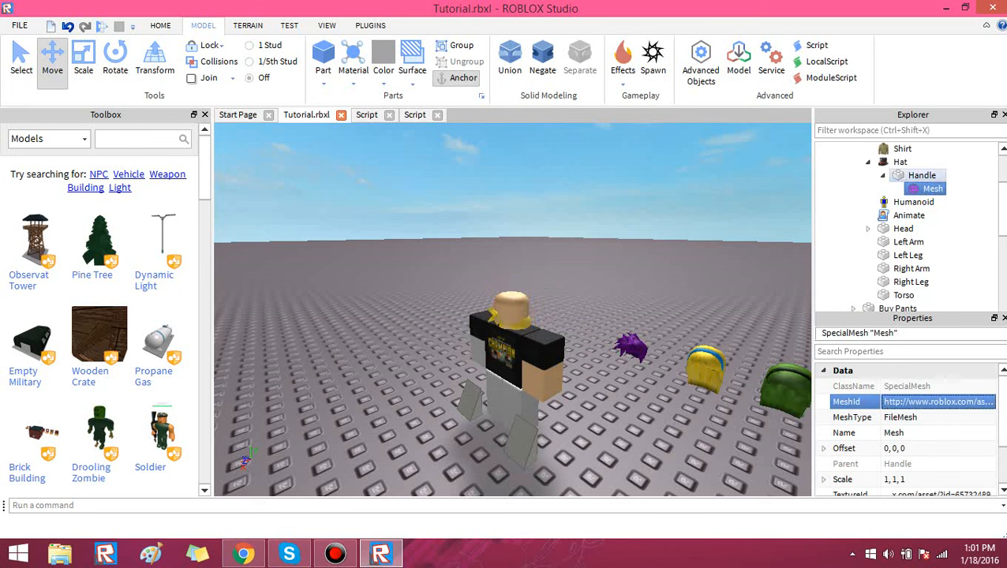
Raise the Hat's Handle so the spiky hair sits on top of the mannequin's head, and collapse the Hat in the Explorer
left_click(922, 175)
left_click_drag(511, 220, 511, 191)
left_click(553, 197)
right_click_drag(553, 299, 355, 300)
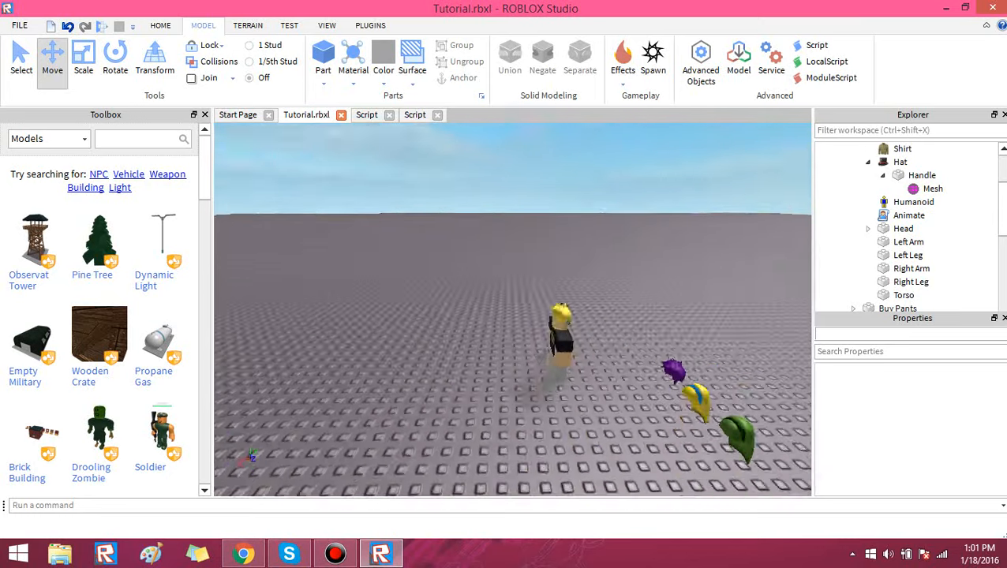
mouse_move(513, 309)
right_mouse_down()
mouse_move(418, 309)
mouse_move(505, 307)
right_mouse_up()
key("w")
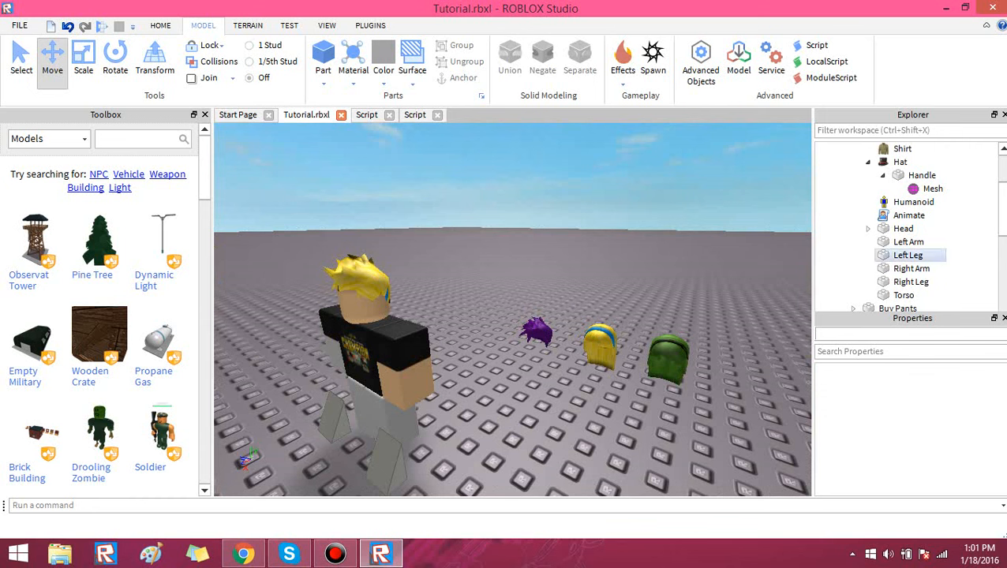
left_click(868, 162)
scroll(907, 213, "up", 2)
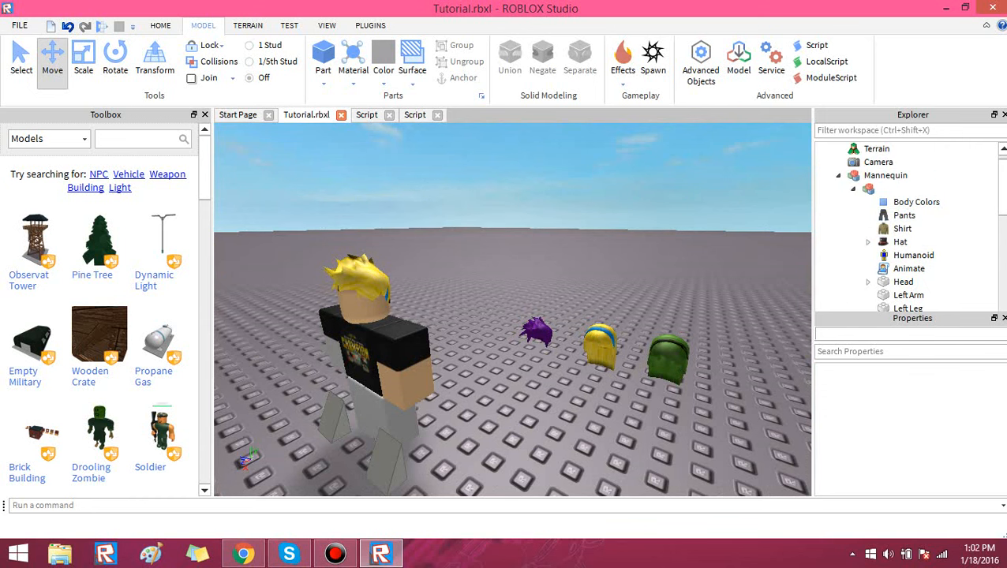
Examine the spiky hair's fit on the mannequin's head from the front and the side, near and far
right_click_drag(536, 308, 580, 317)
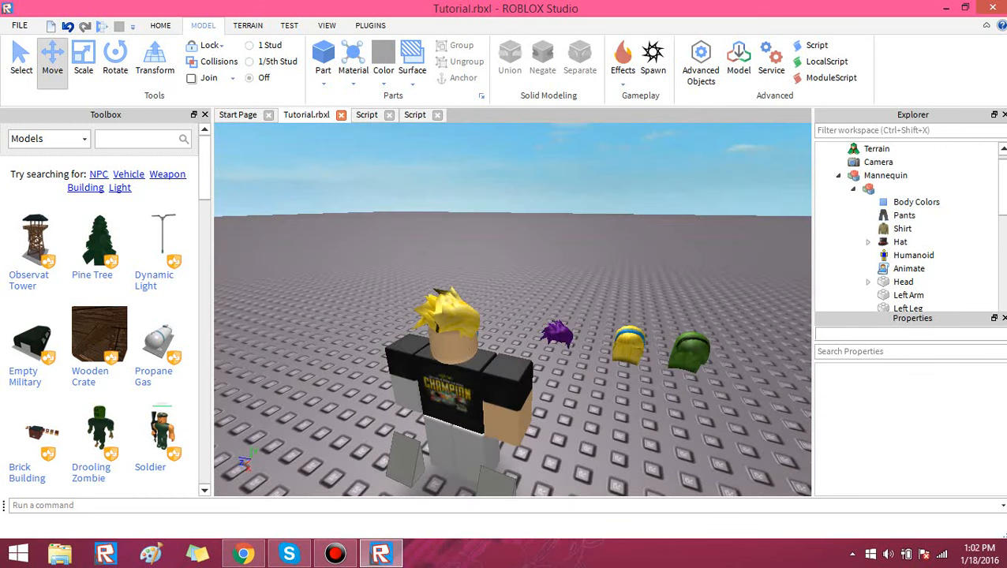
right_click_drag(473, 344, 363, 314)
scroll(489, 299, "down", 4)
right_click_drag(489, 316, 394, 324)
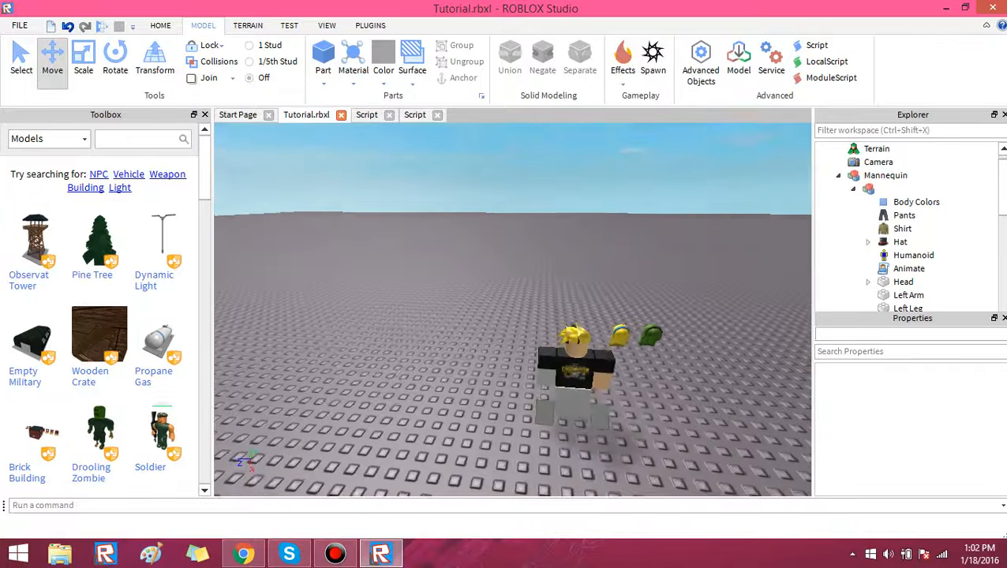
key("w")
right_click_drag(505, 375, 505, 316)
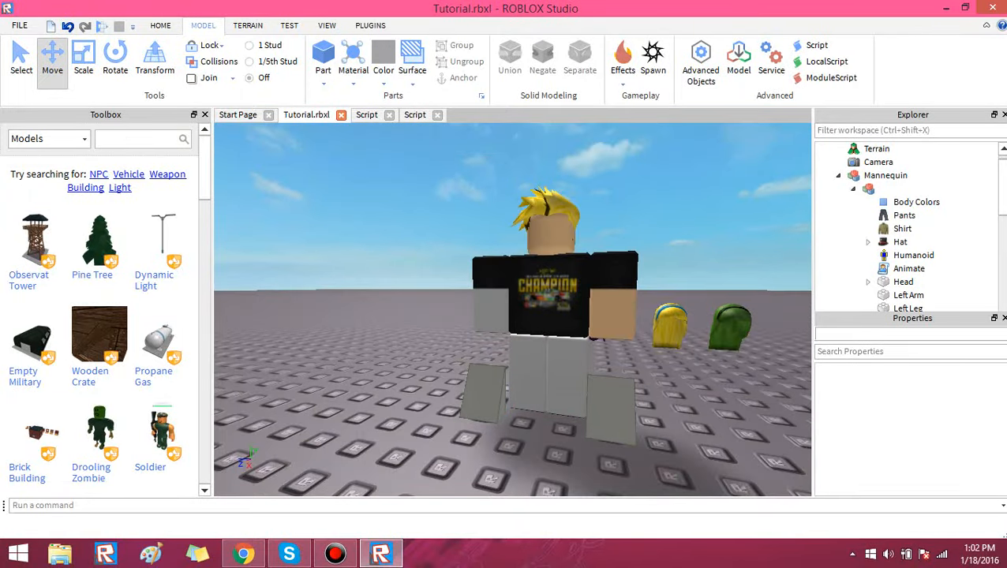
scroll(556, 355, "down", 3)
right_click_drag(556, 355, 521, 394)
scroll(544, 316, "up", 1)
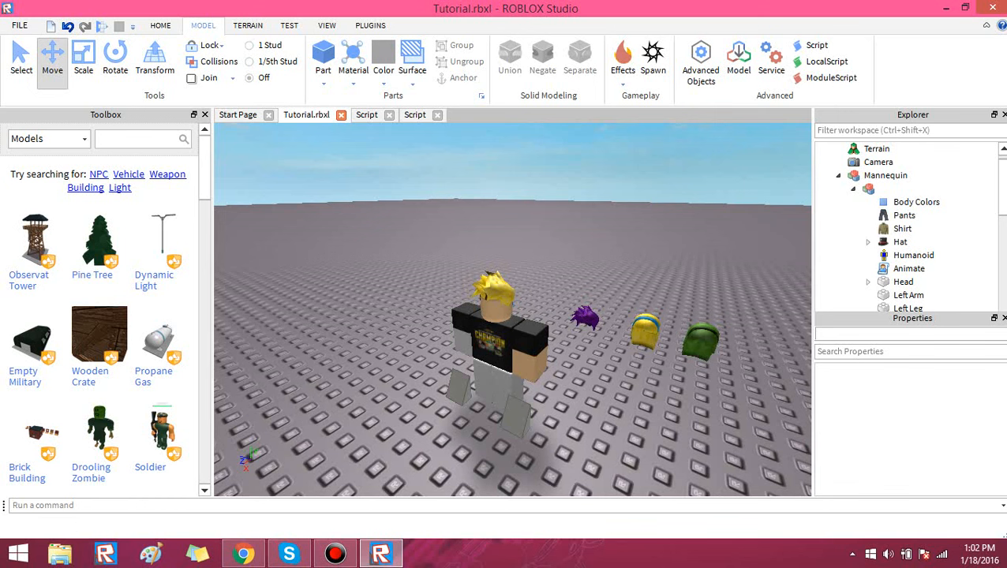
right_click_drag(513, 309, 410, 288)
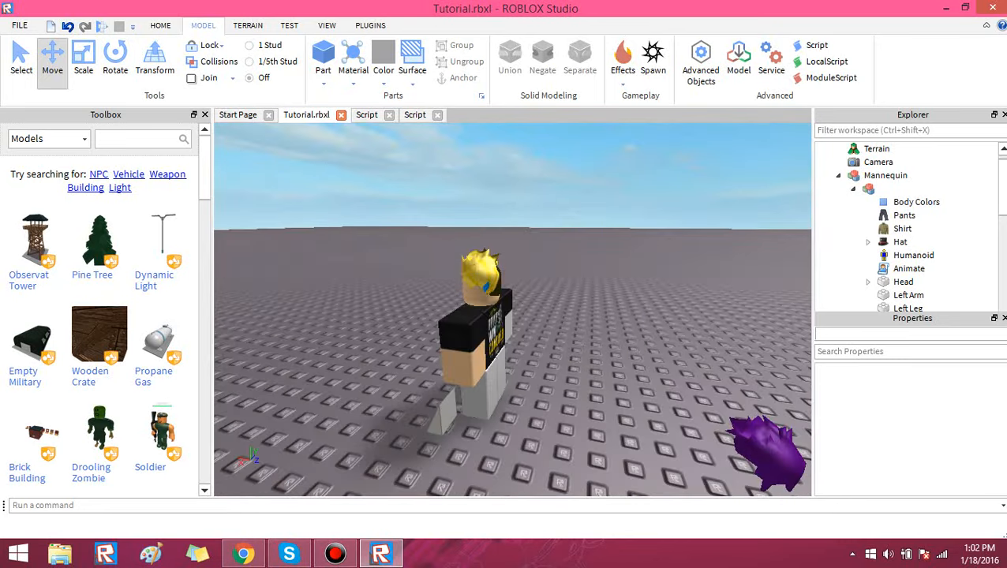
right_click_drag(482, 278, 403, 296)
scroll(513, 310, "up", 3)
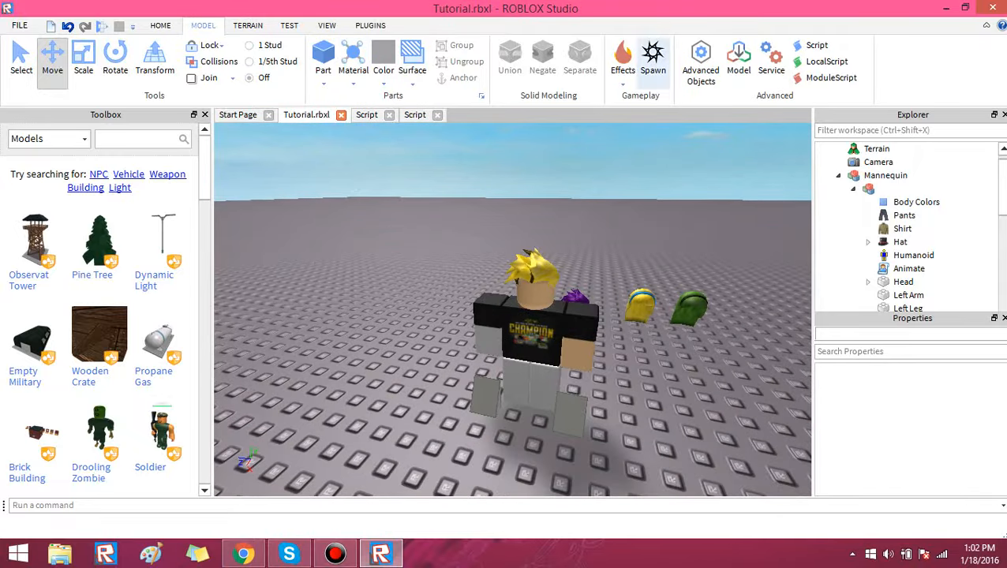
left_click(335, 553)
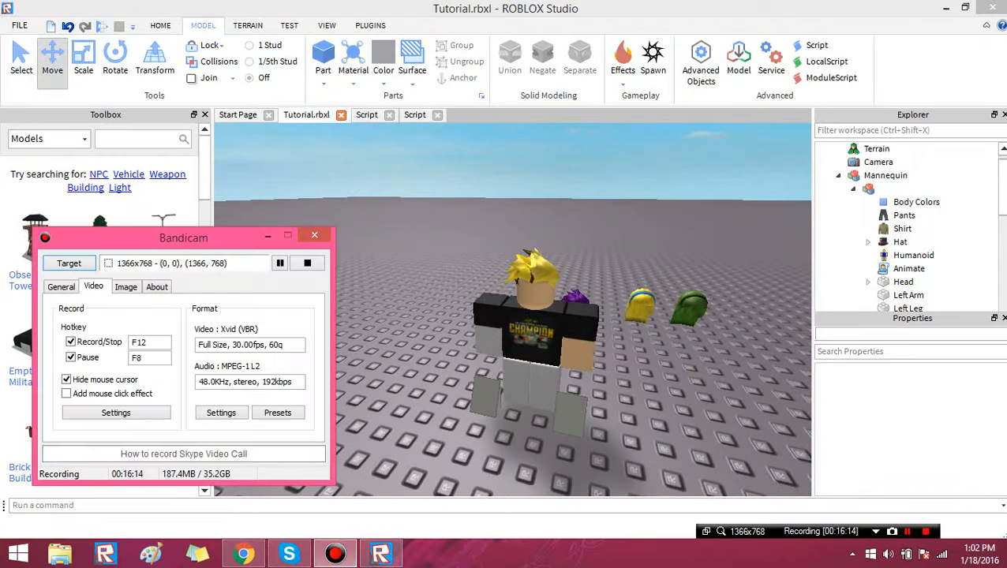